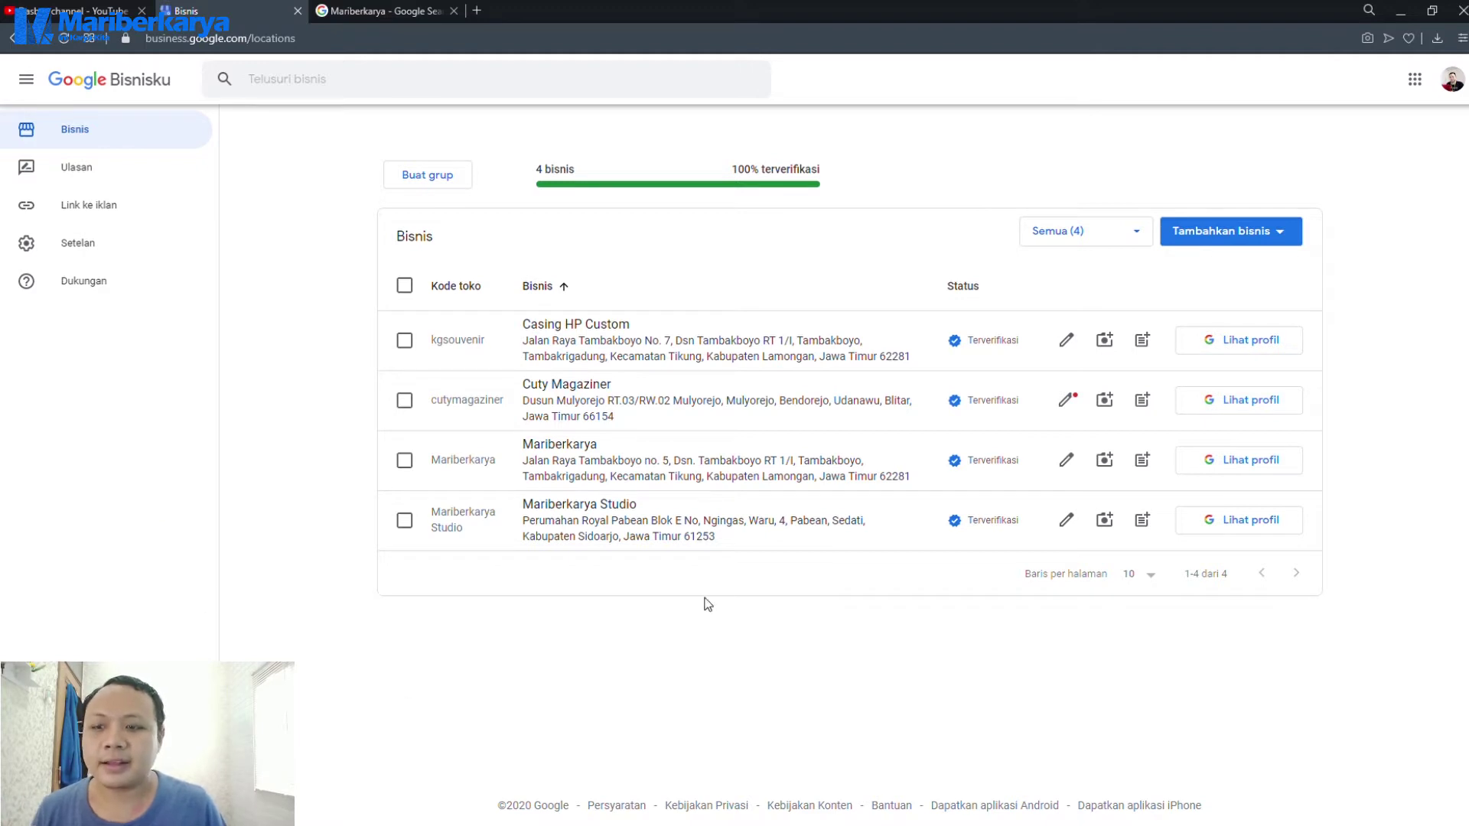
Open the Mariberkarya business from the business list to edit its information.
click(1065, 460)
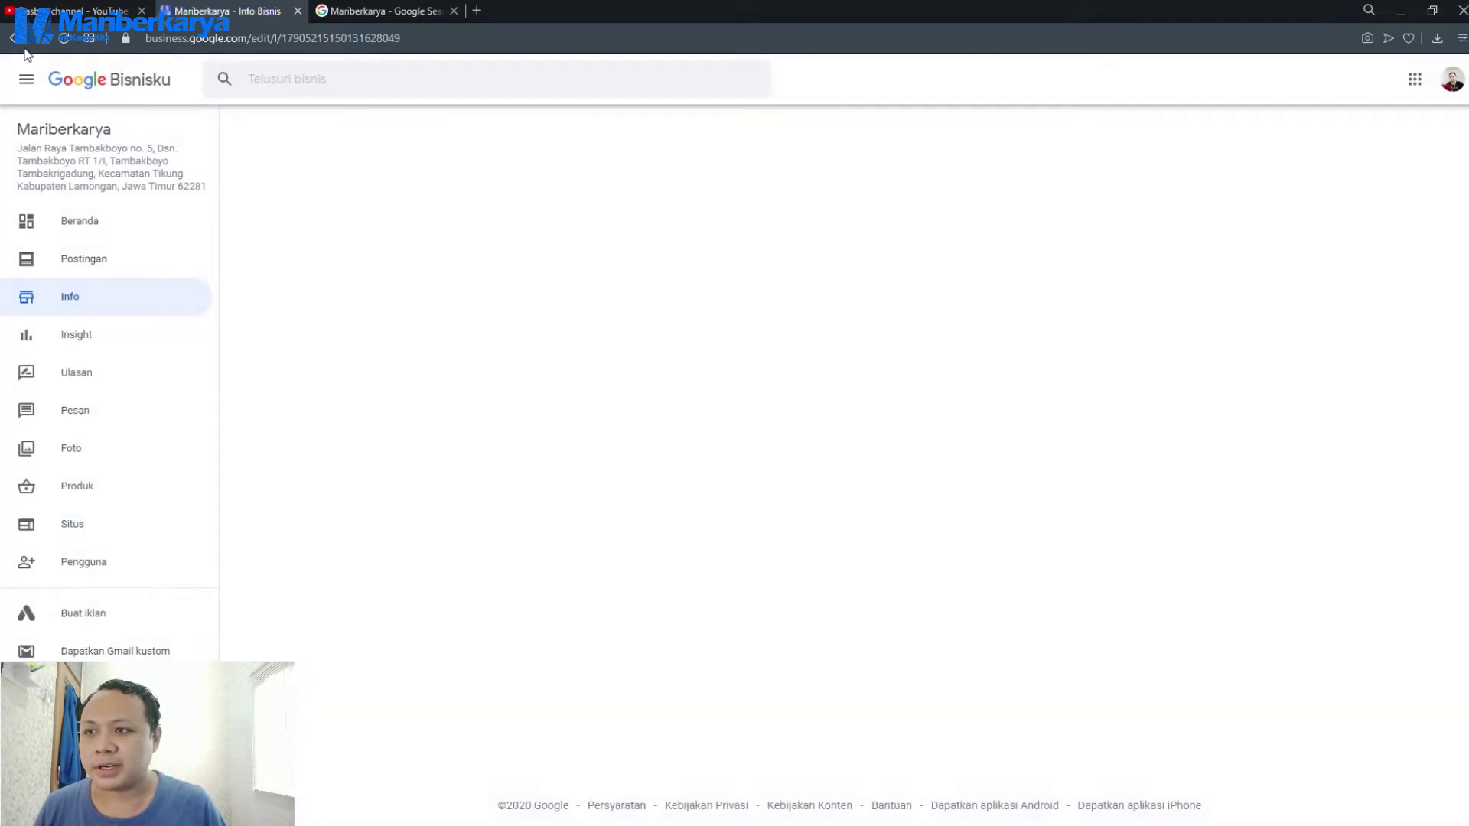
click(13, 37)
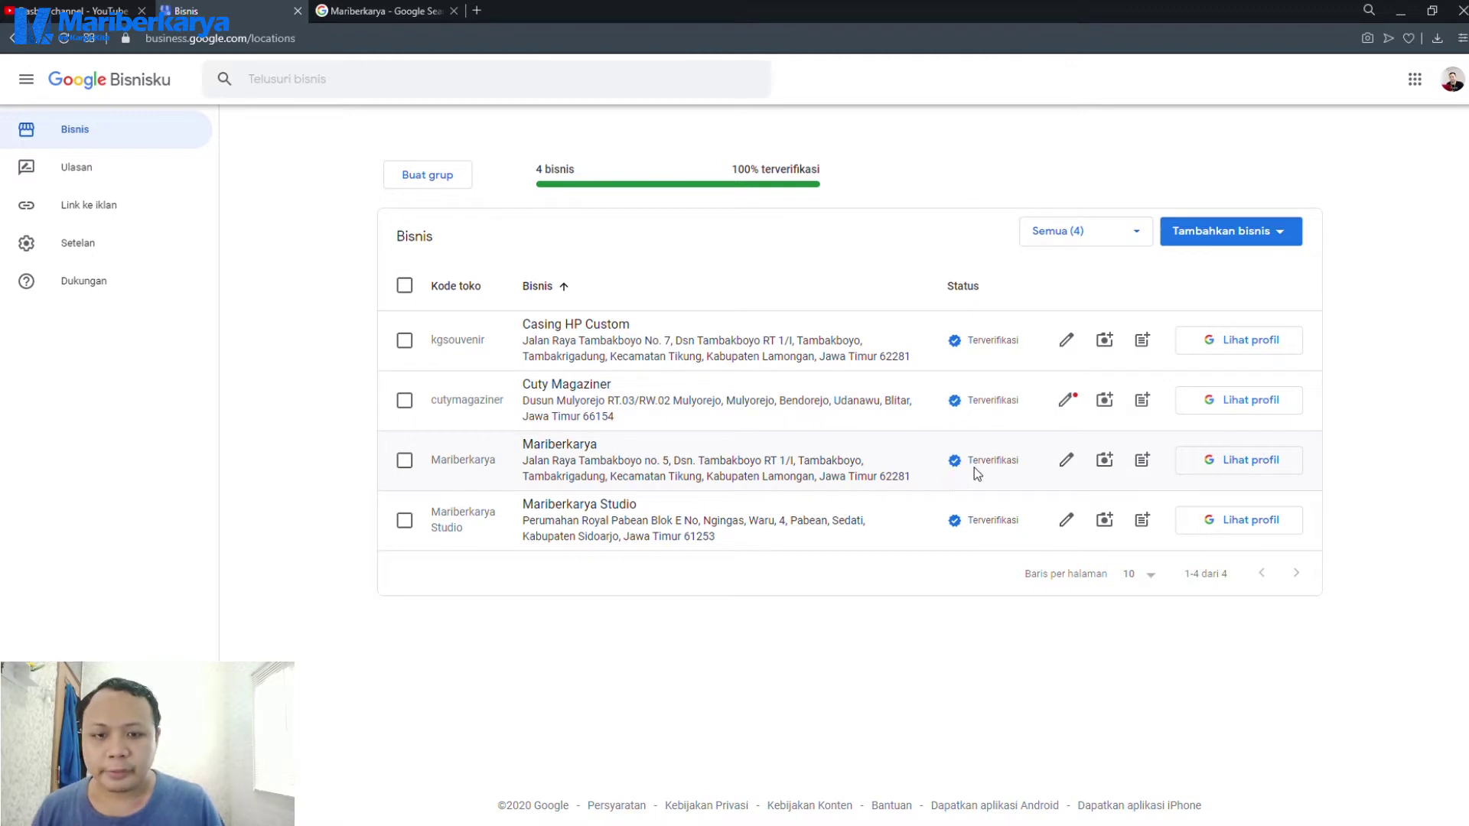
click(1067, 464)
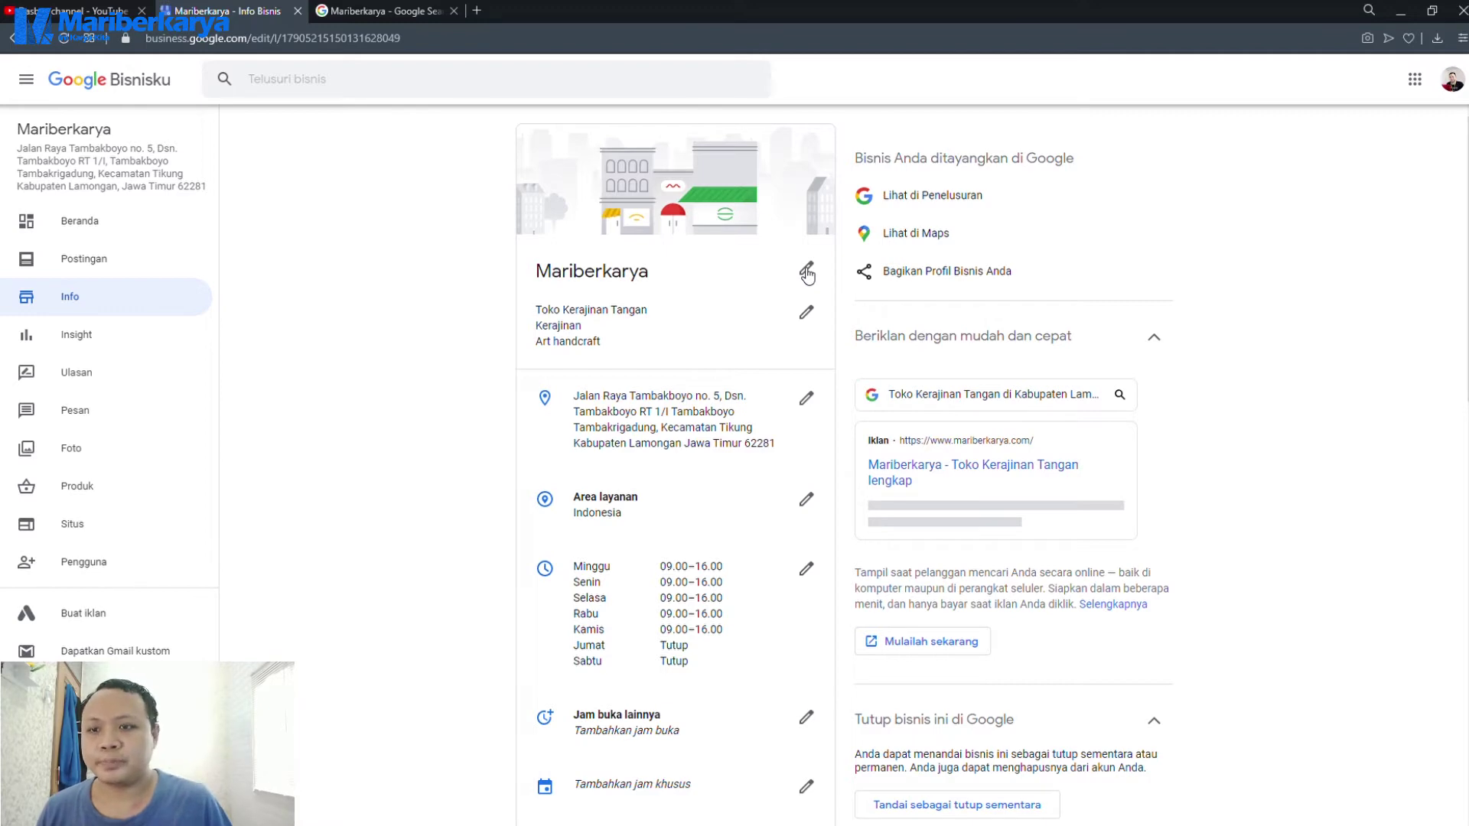
Open the business categories and check the suggestions for the primary category Toko Kerajinan Tangan.
click(812, 317)
click(727, 390)
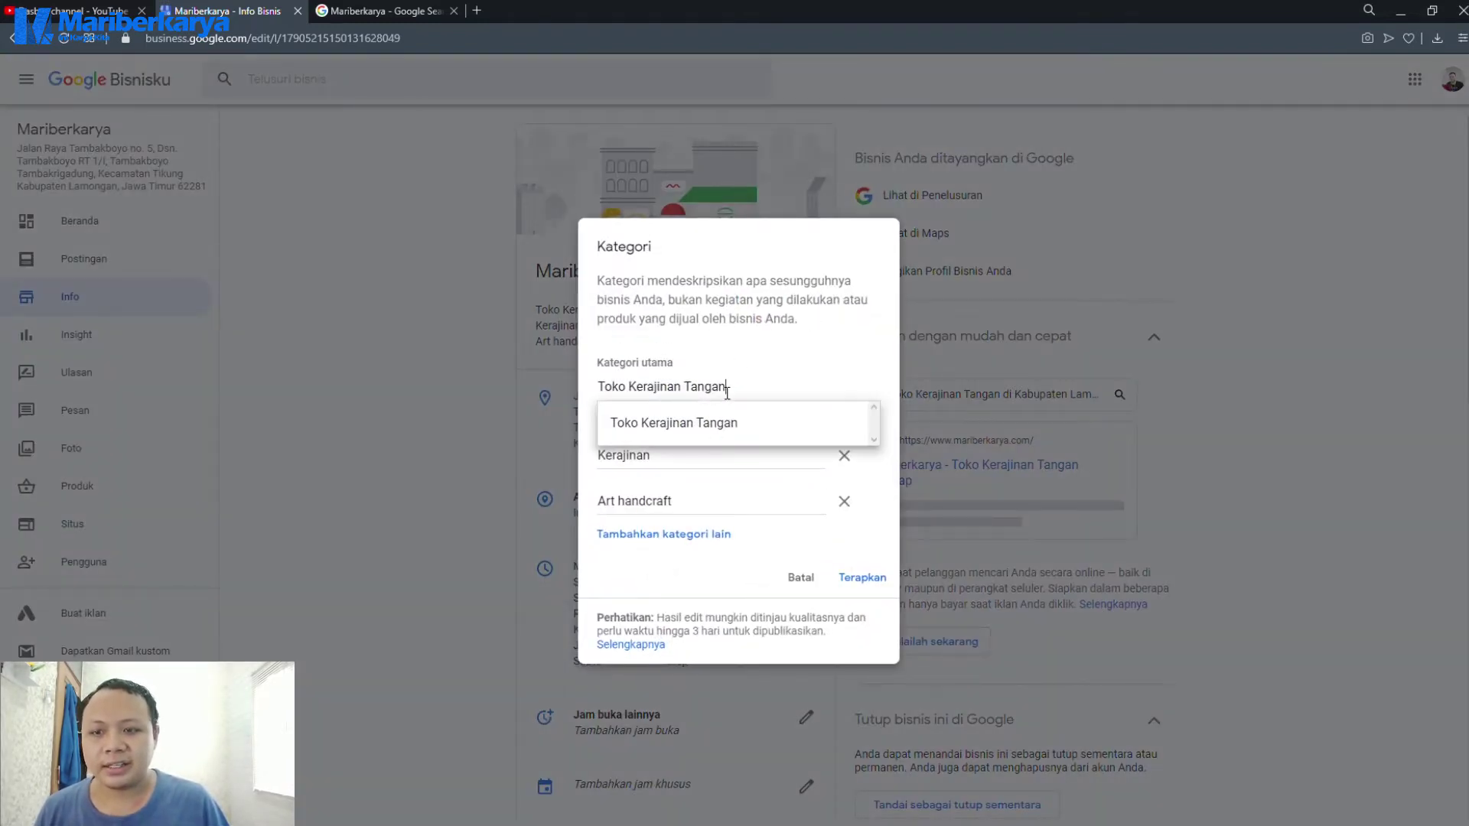
click(757, 358)
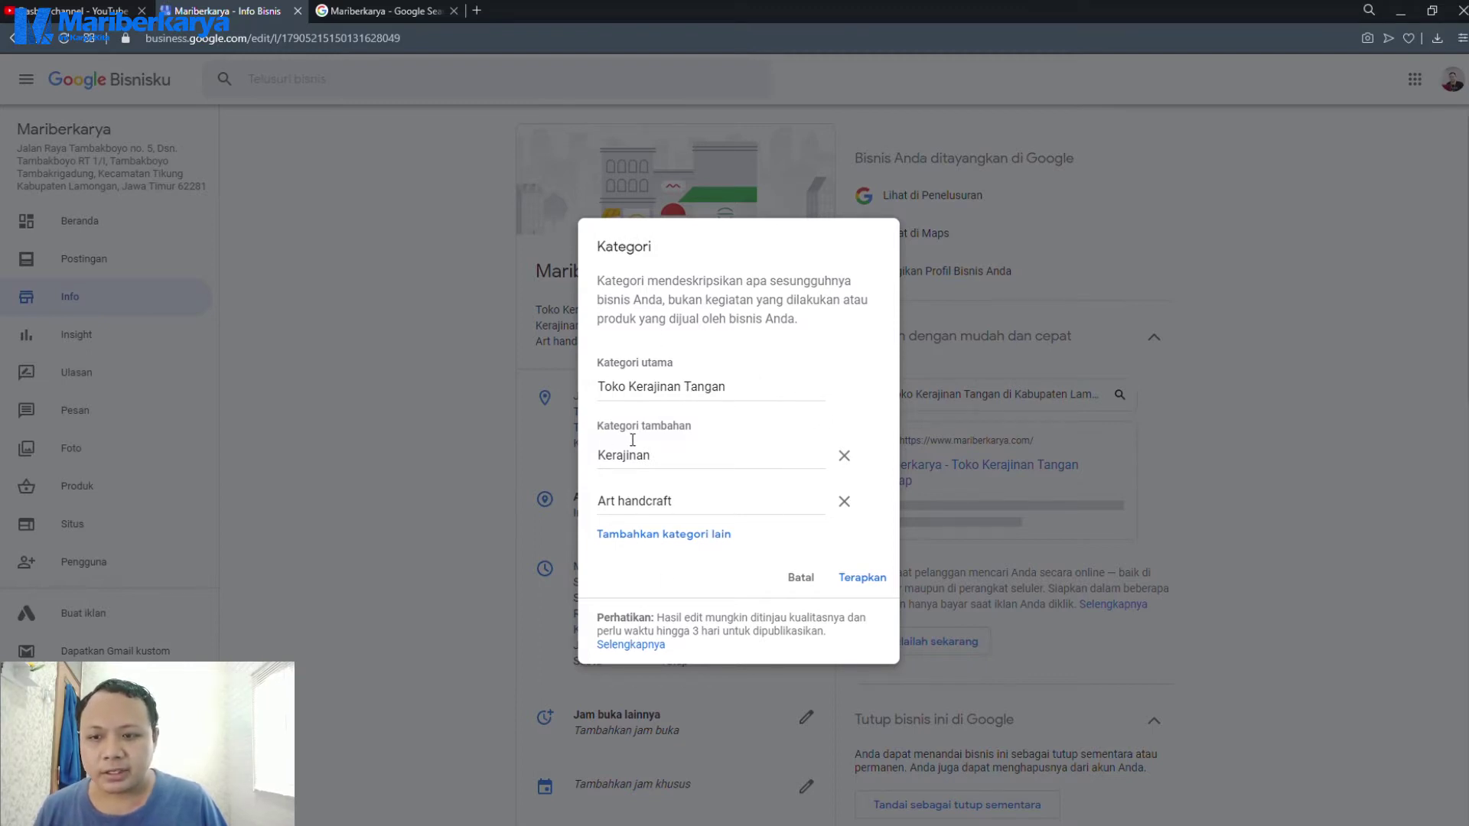
Try adding another additional category by searching for "baju", and clear the search text.
click(687, 536)
click(689, 539)
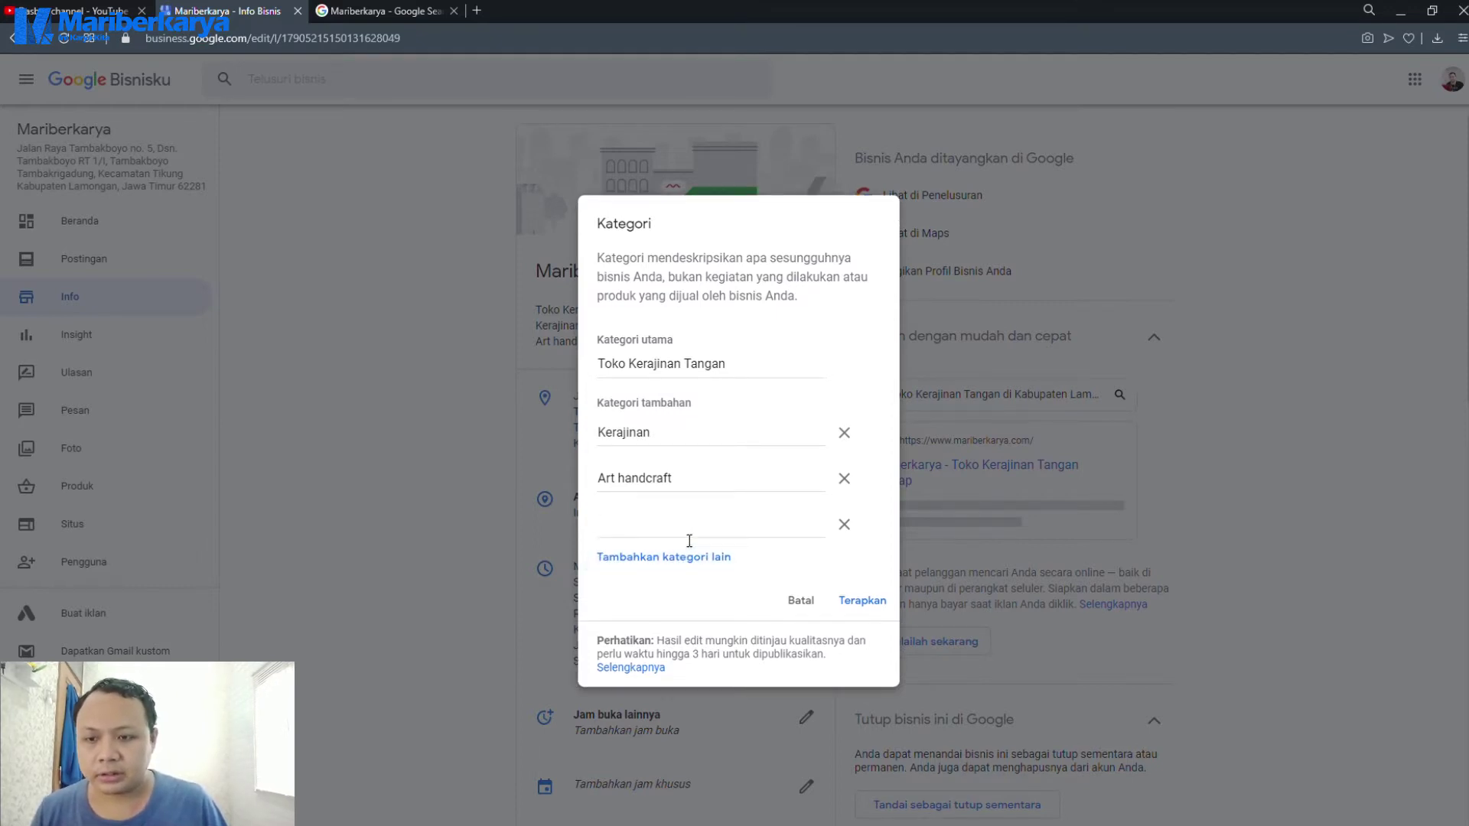
text(baju)
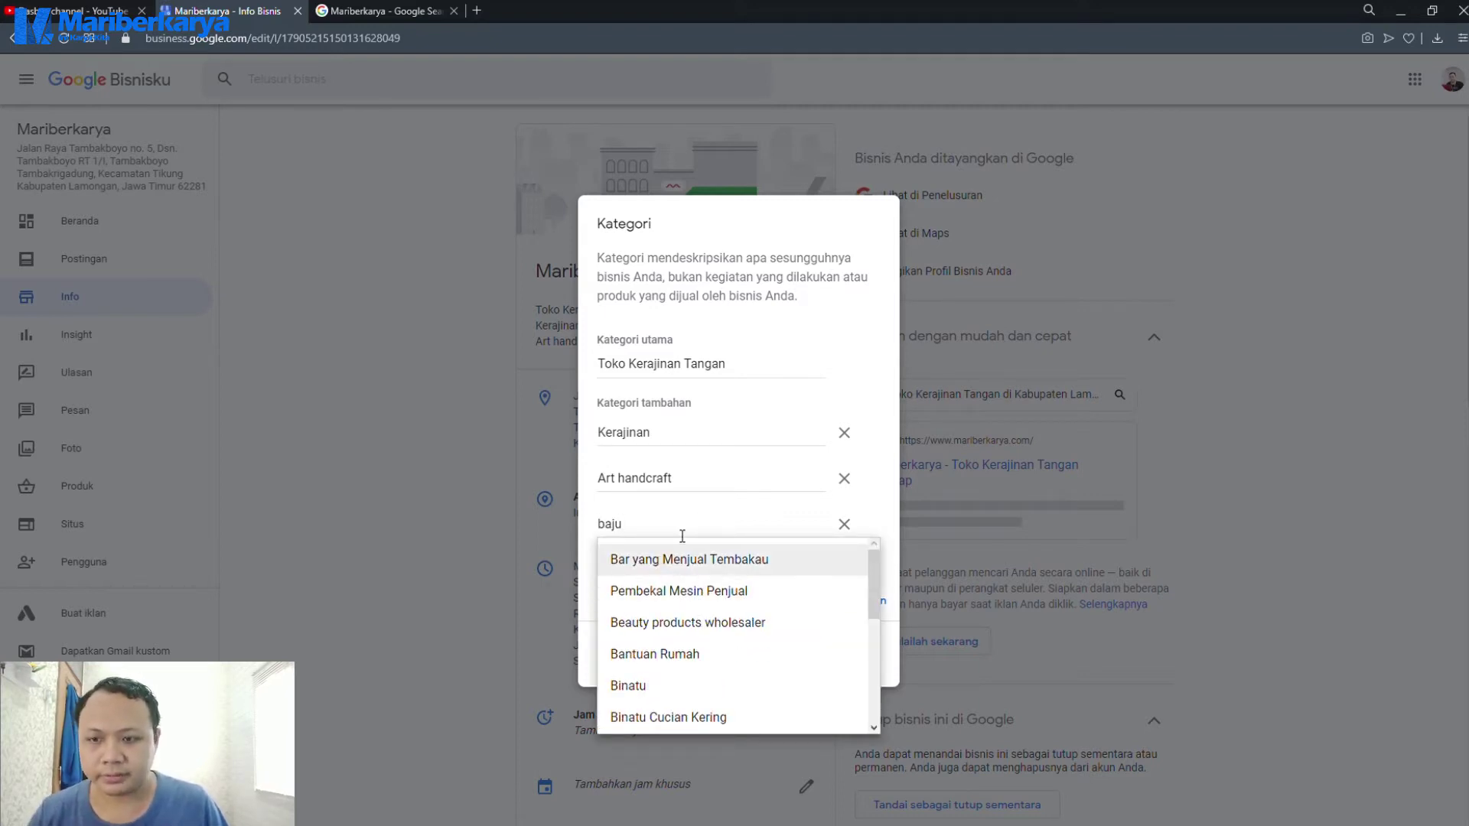
key(BackSpace)
key(BackSpace)
key(BackSpace)
key(BackSpace)
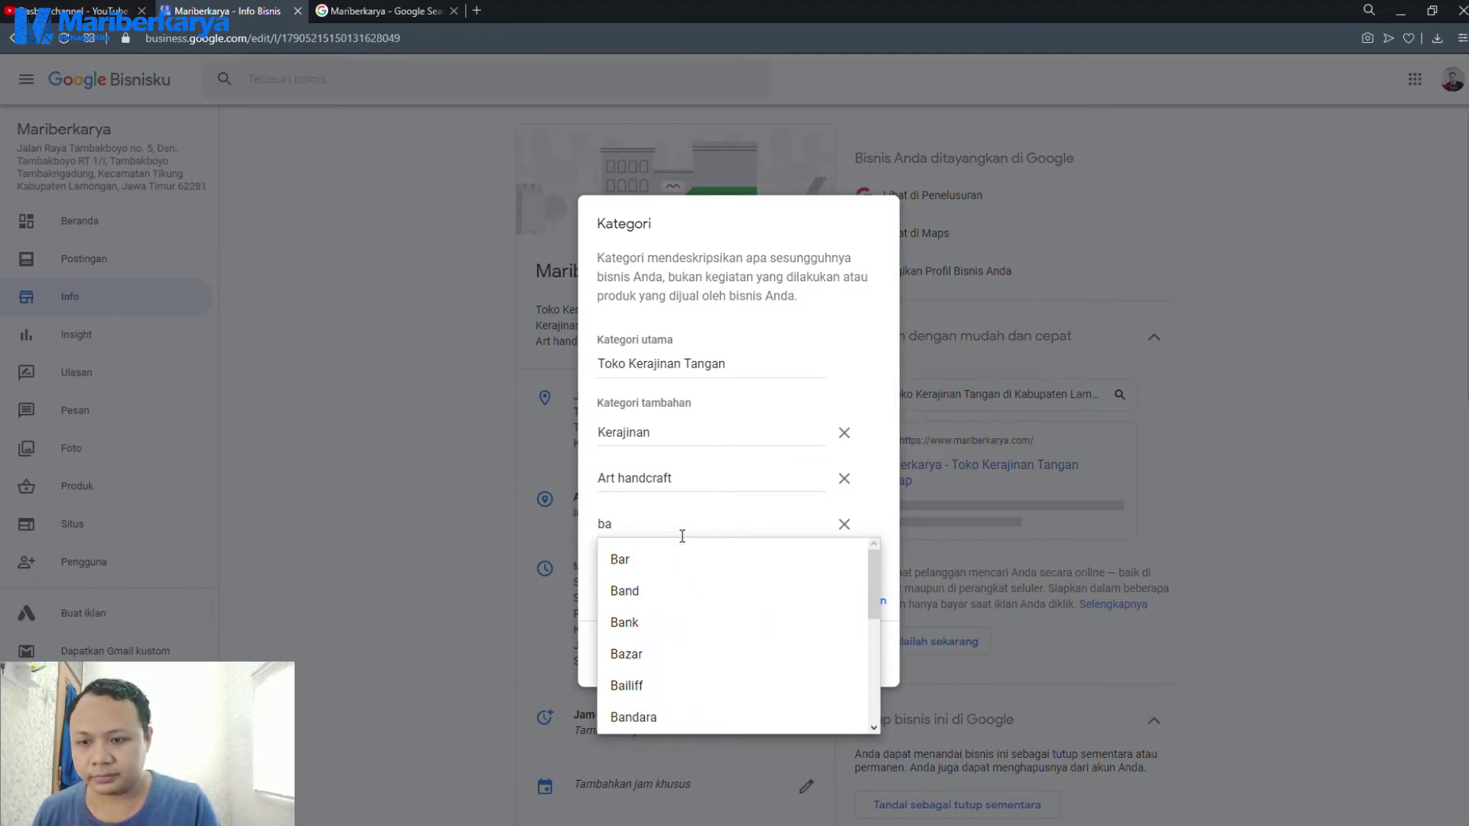
Search the extra category for "pakaian", browse the clothing store suggestions, and discard the category changes.
text(pakaian)
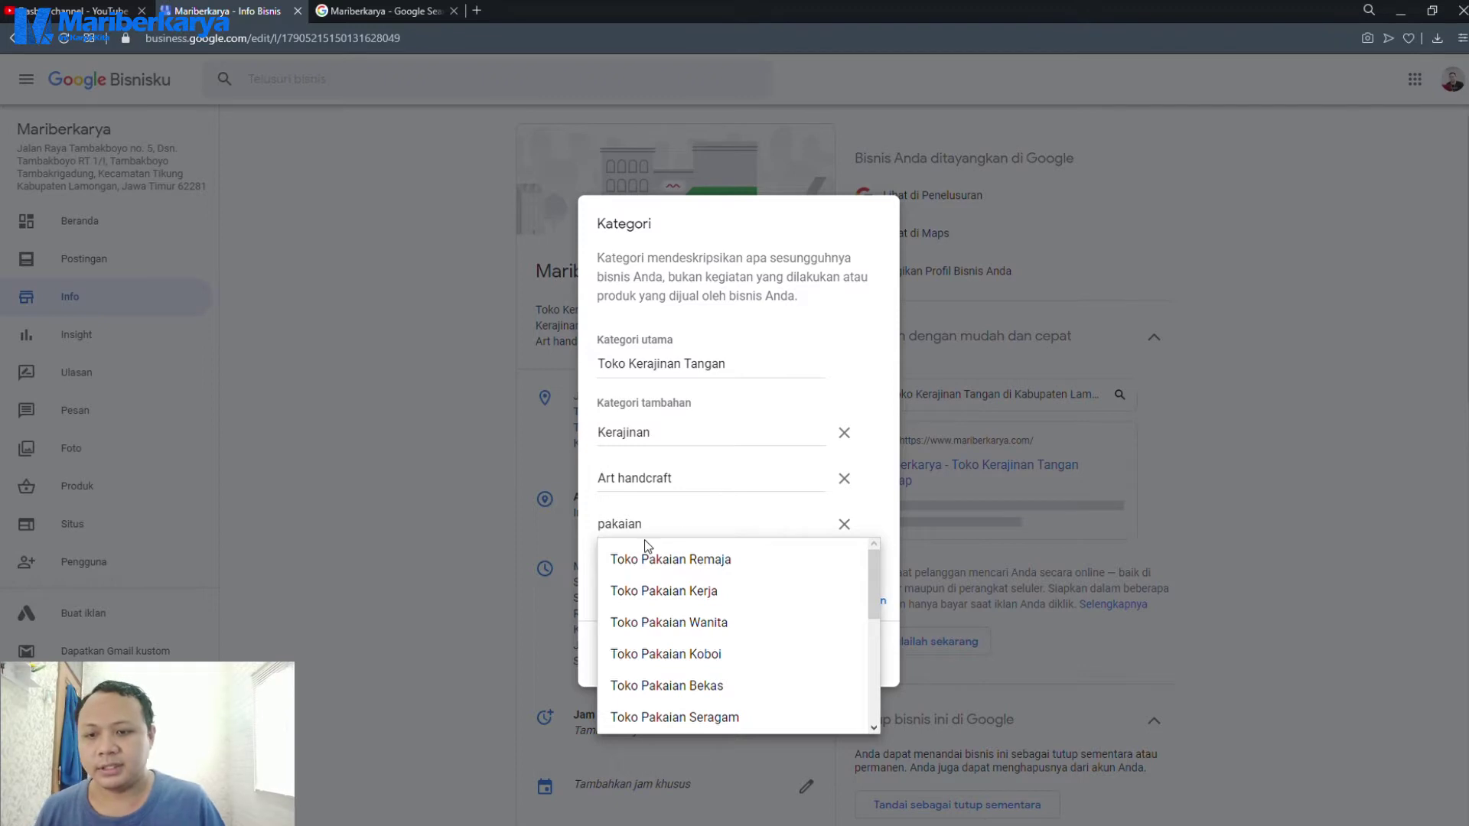
scroll(704, 566, down, 2)
scroll(716, 621, down, 2)
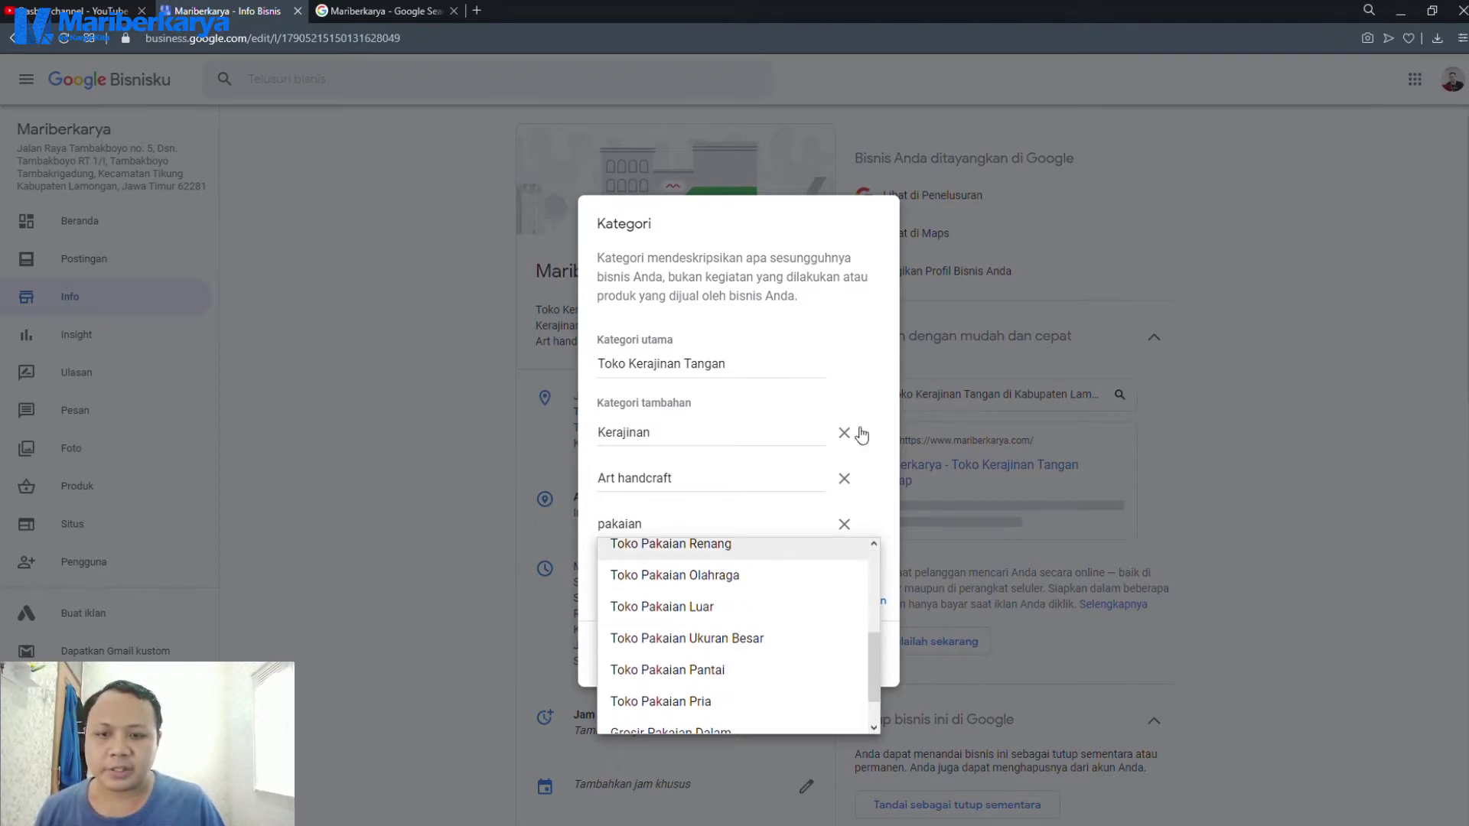
click(844, 524)
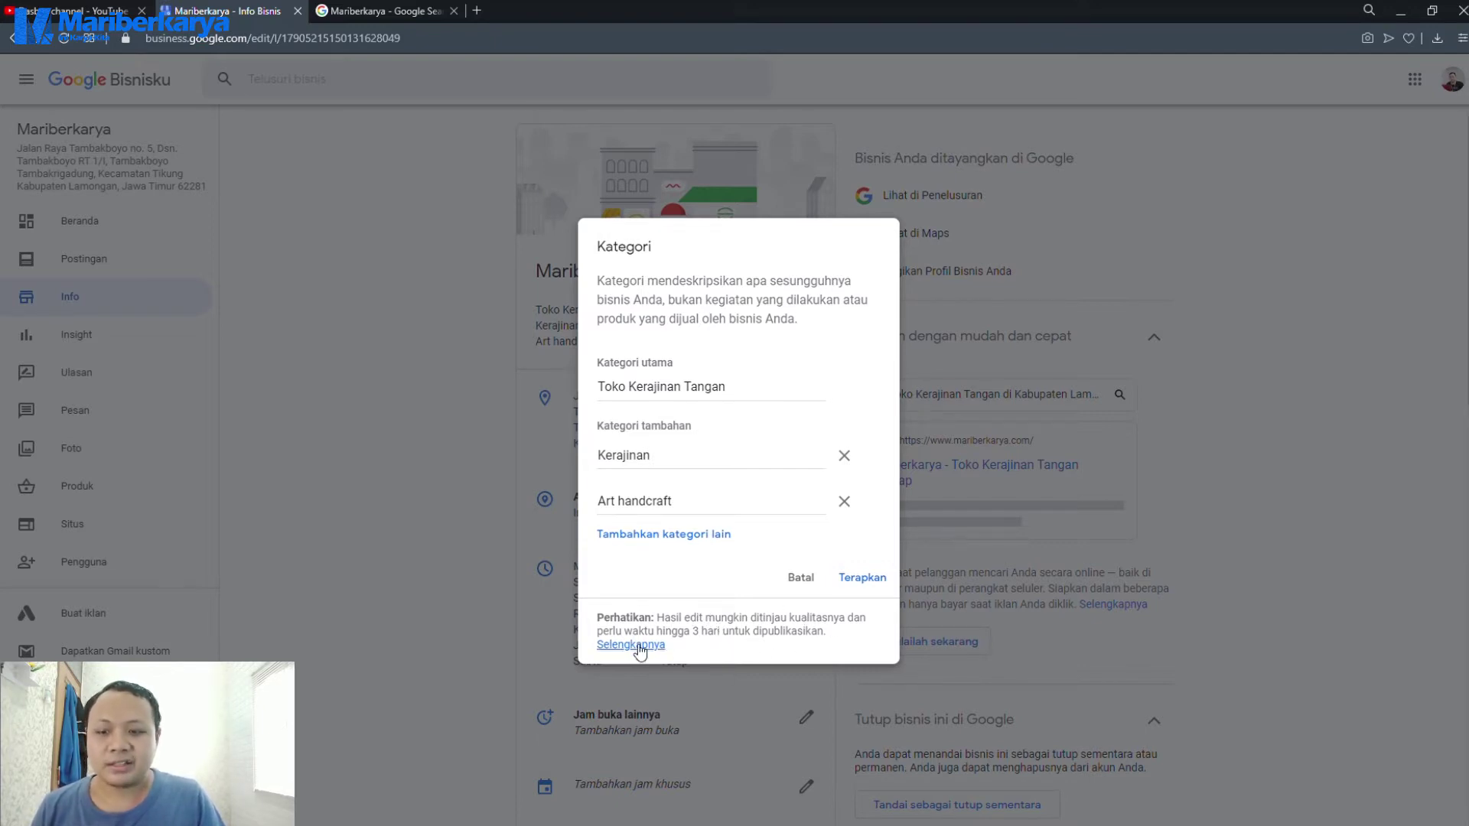
click(801, 579)
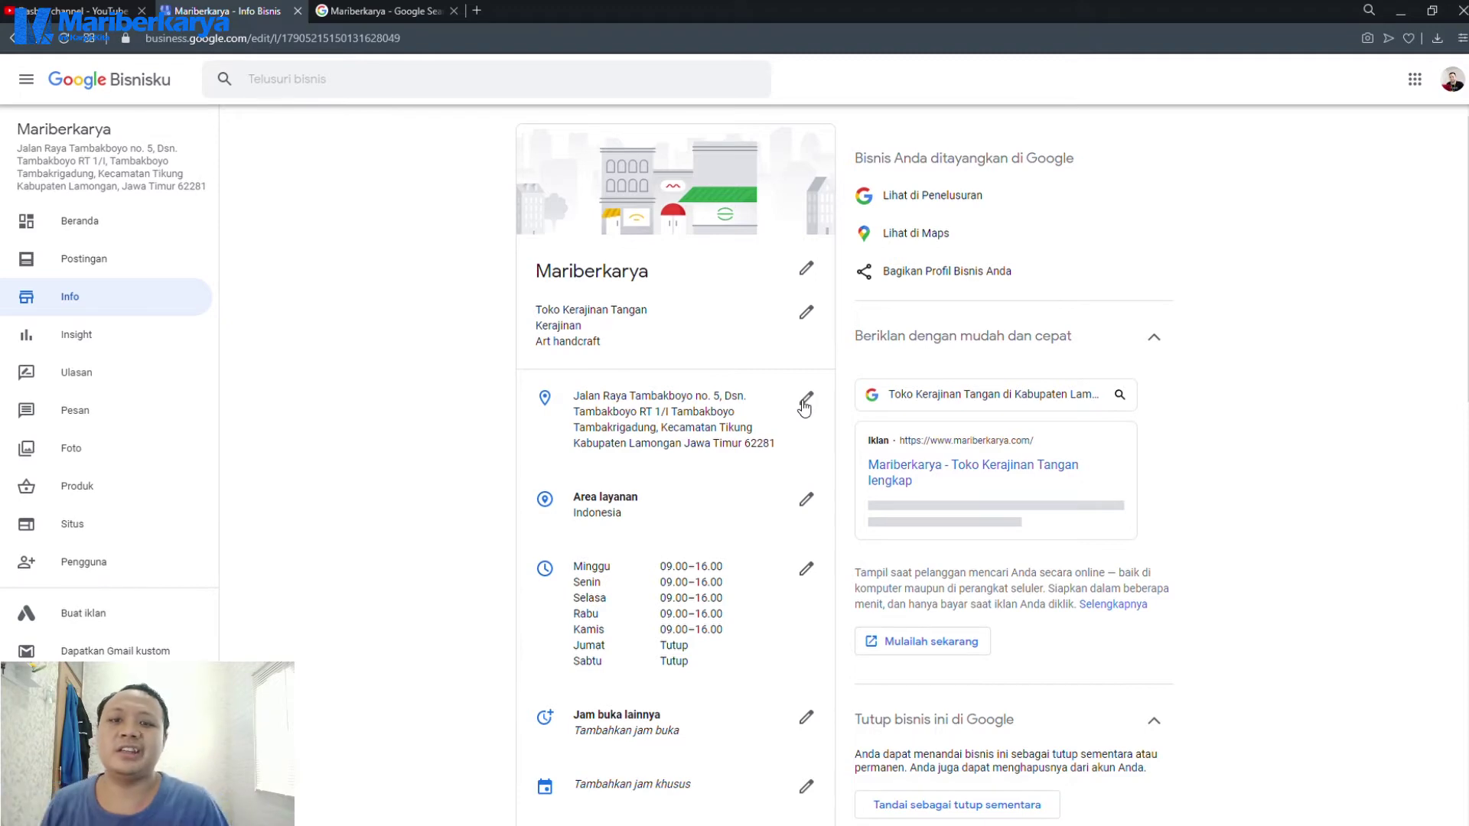
Try setting Friday (Jumat) to open 24 hours in the opening hours, switch it back to closed, and discard the changes.
scroll(811, 417, down, 4)
scroll(813, 419, up, 2)
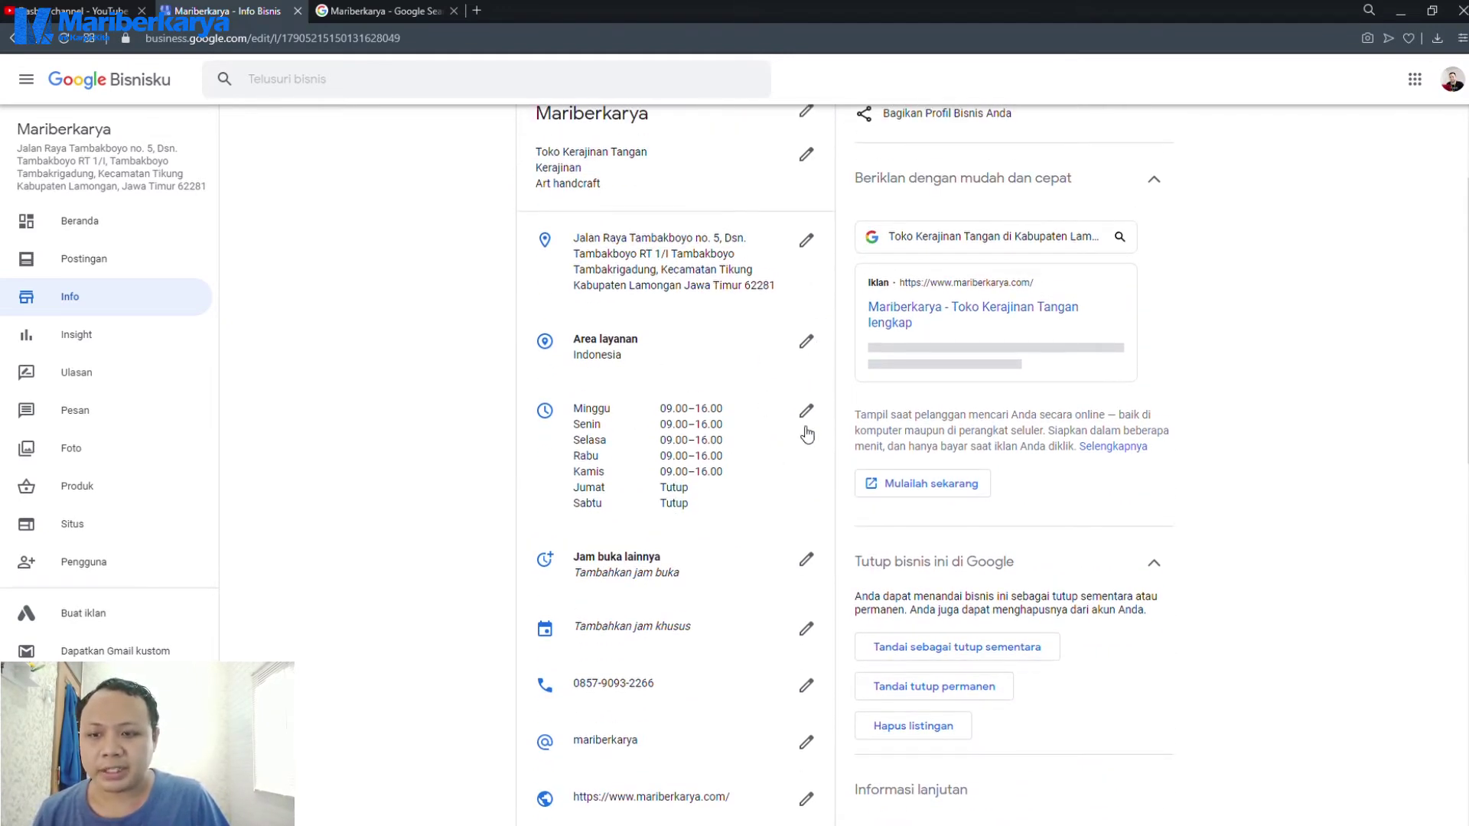
click(808, 419)
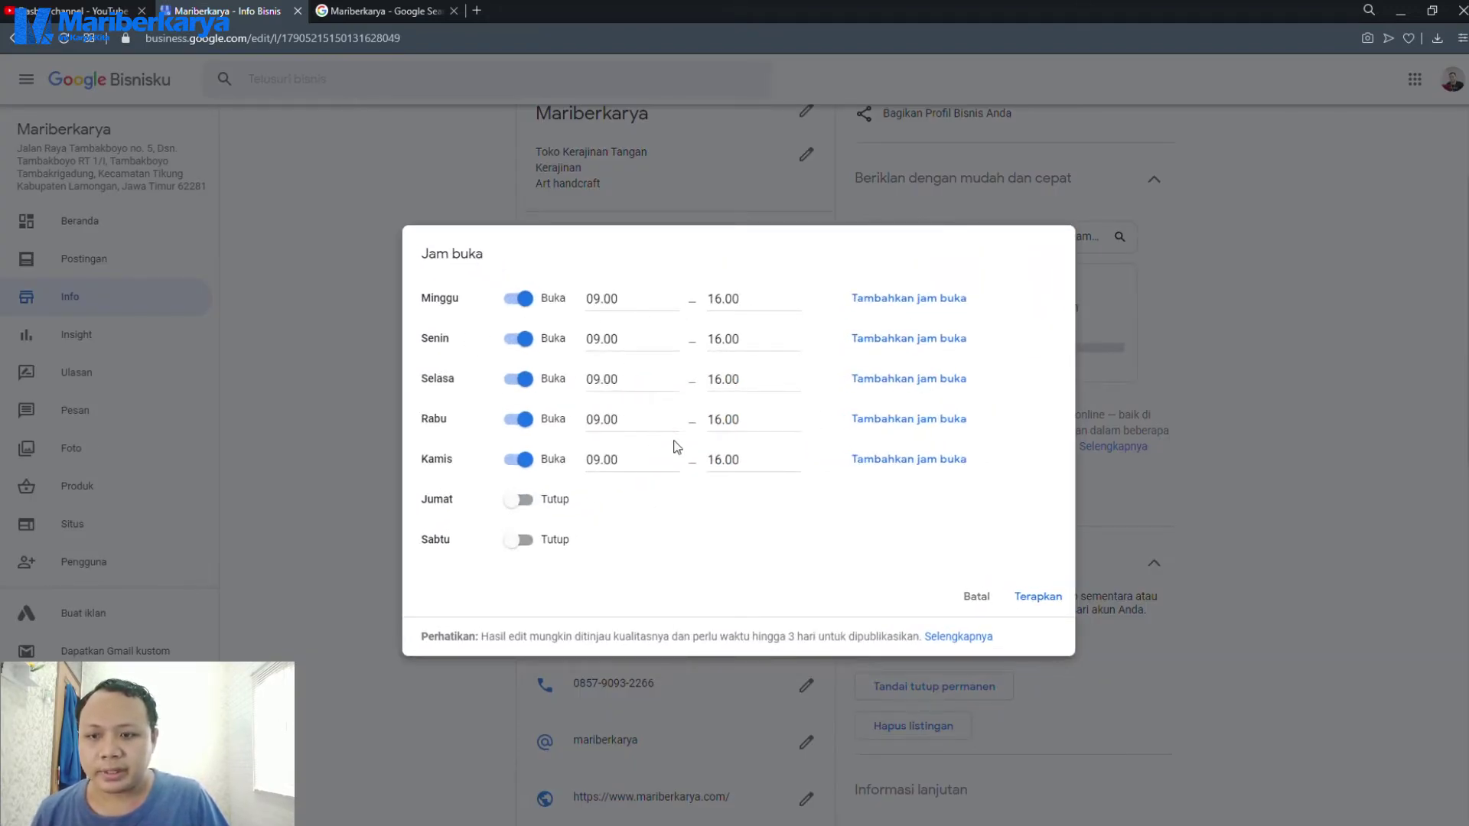
click(534, 498)
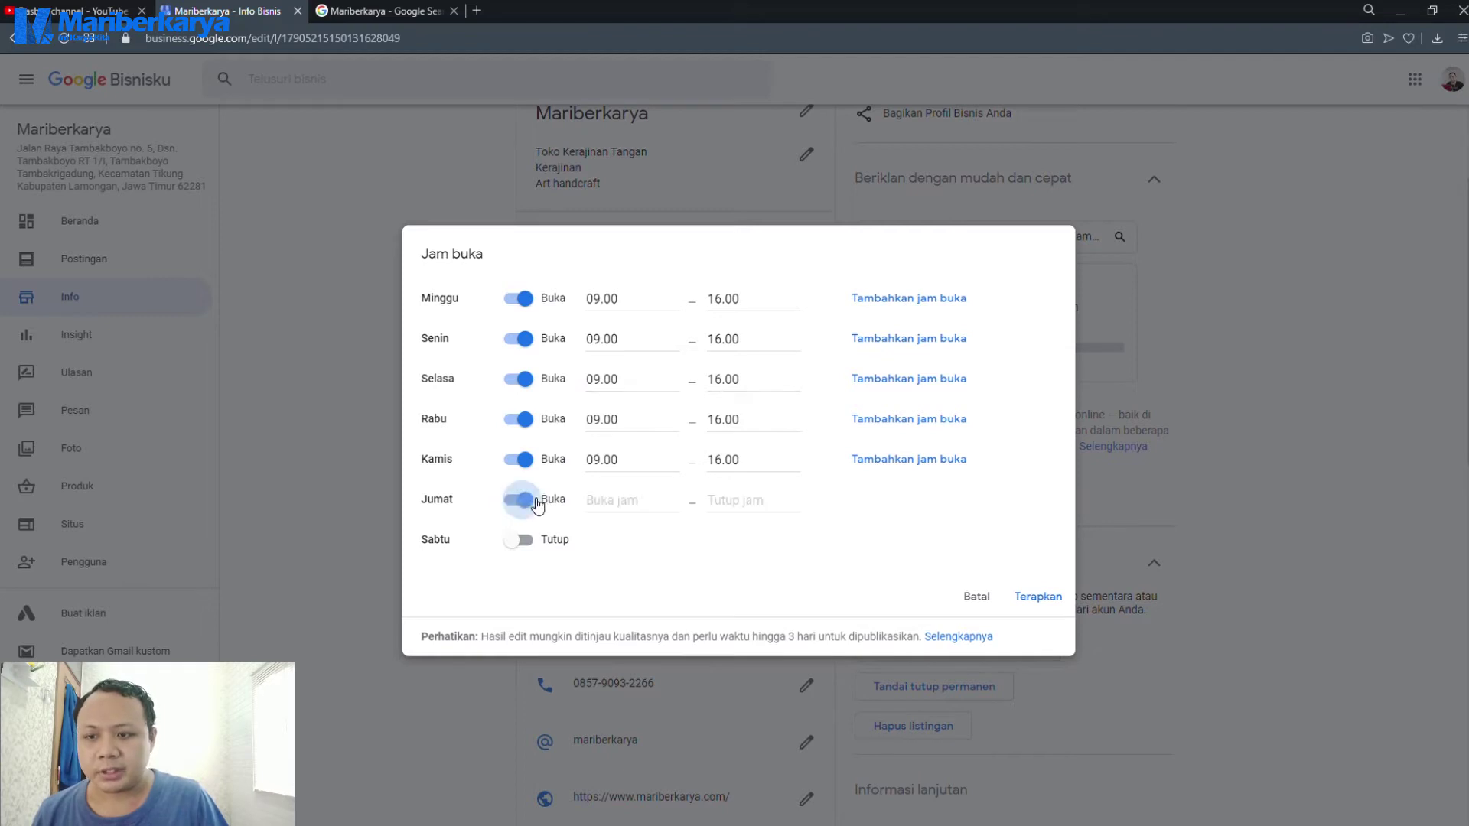
click(663, 505)
click(765, 504)
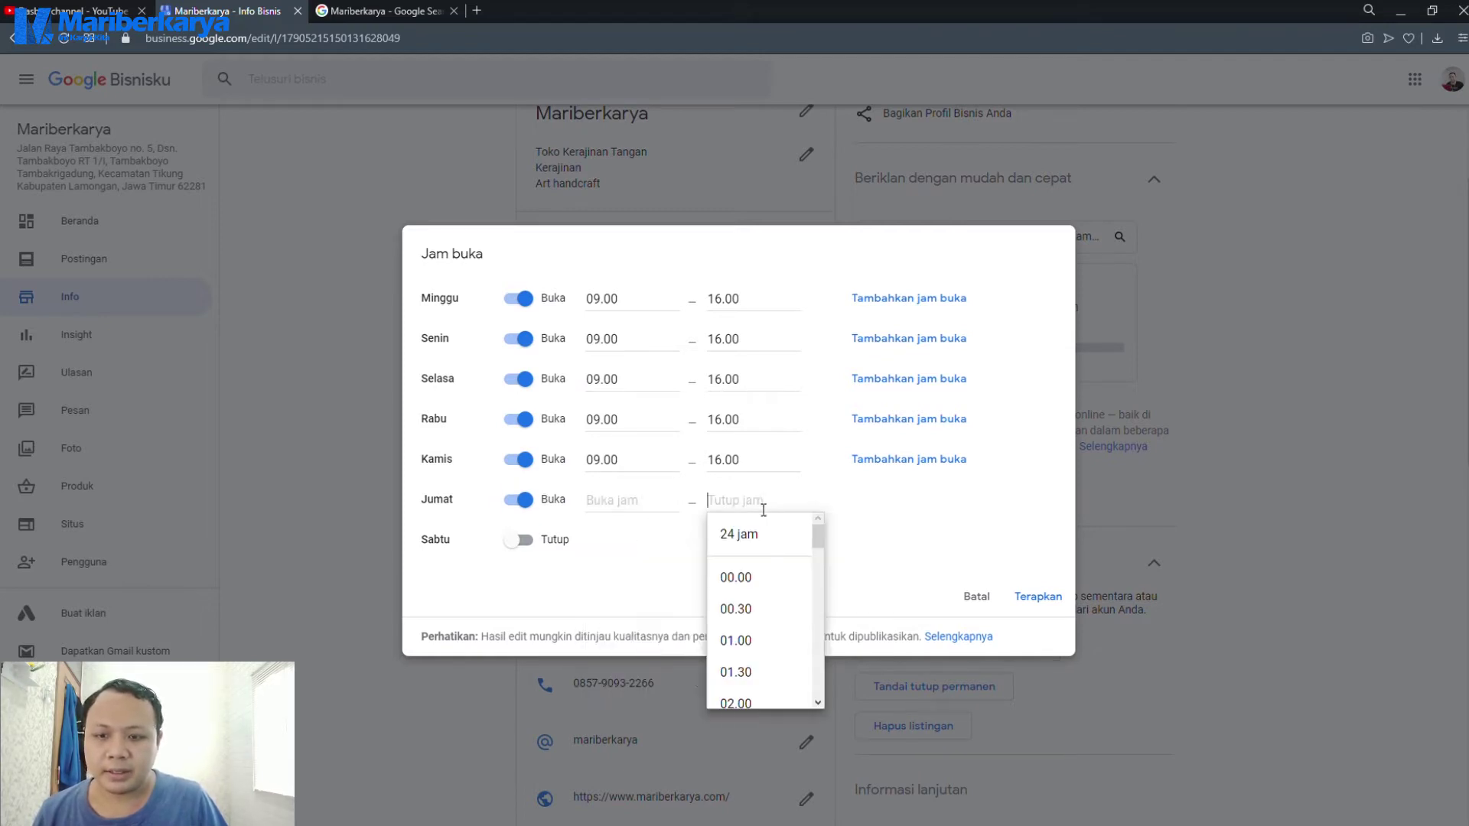
click(742, 544)
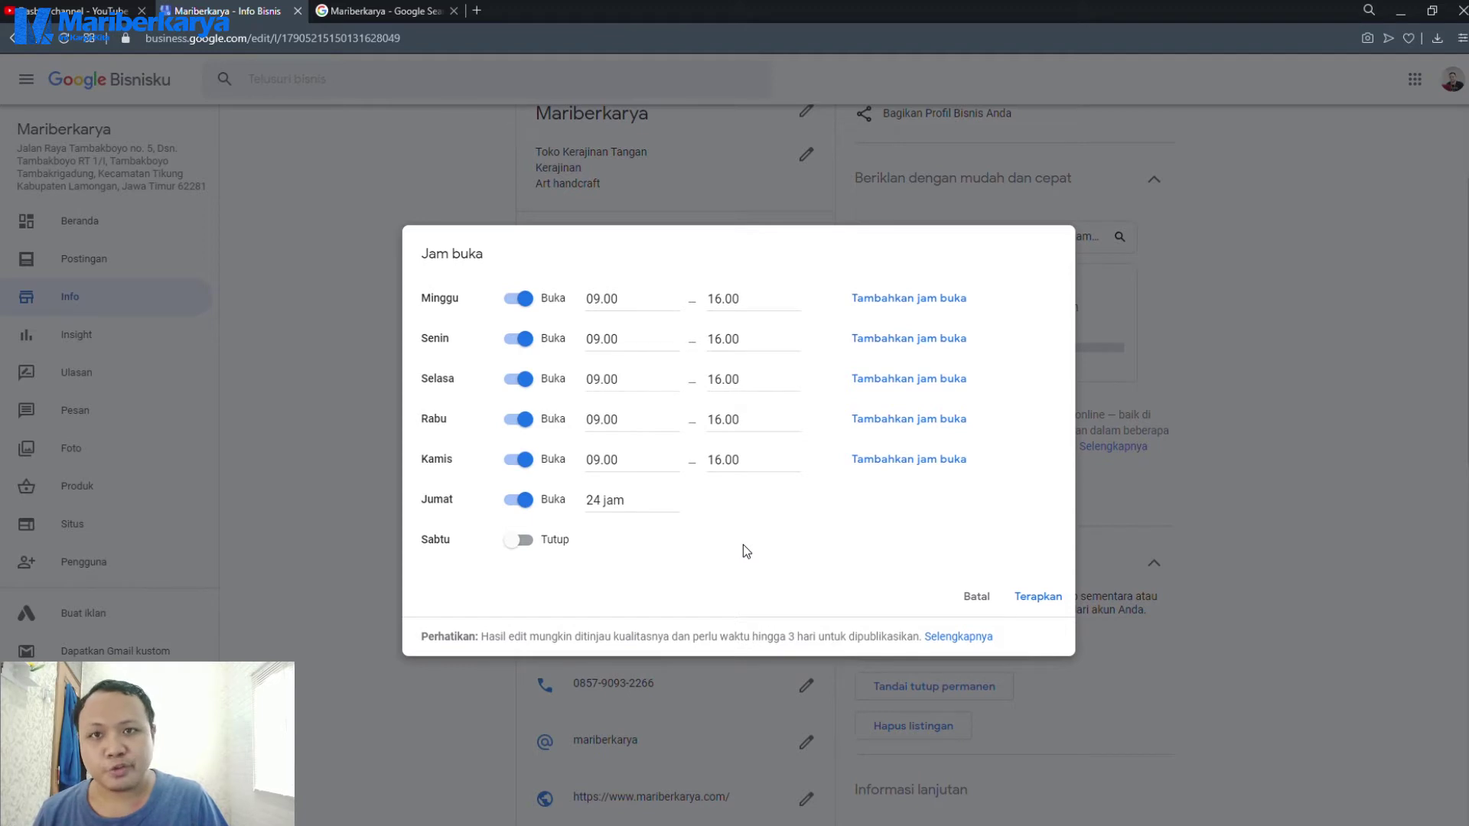
click(526, 508)
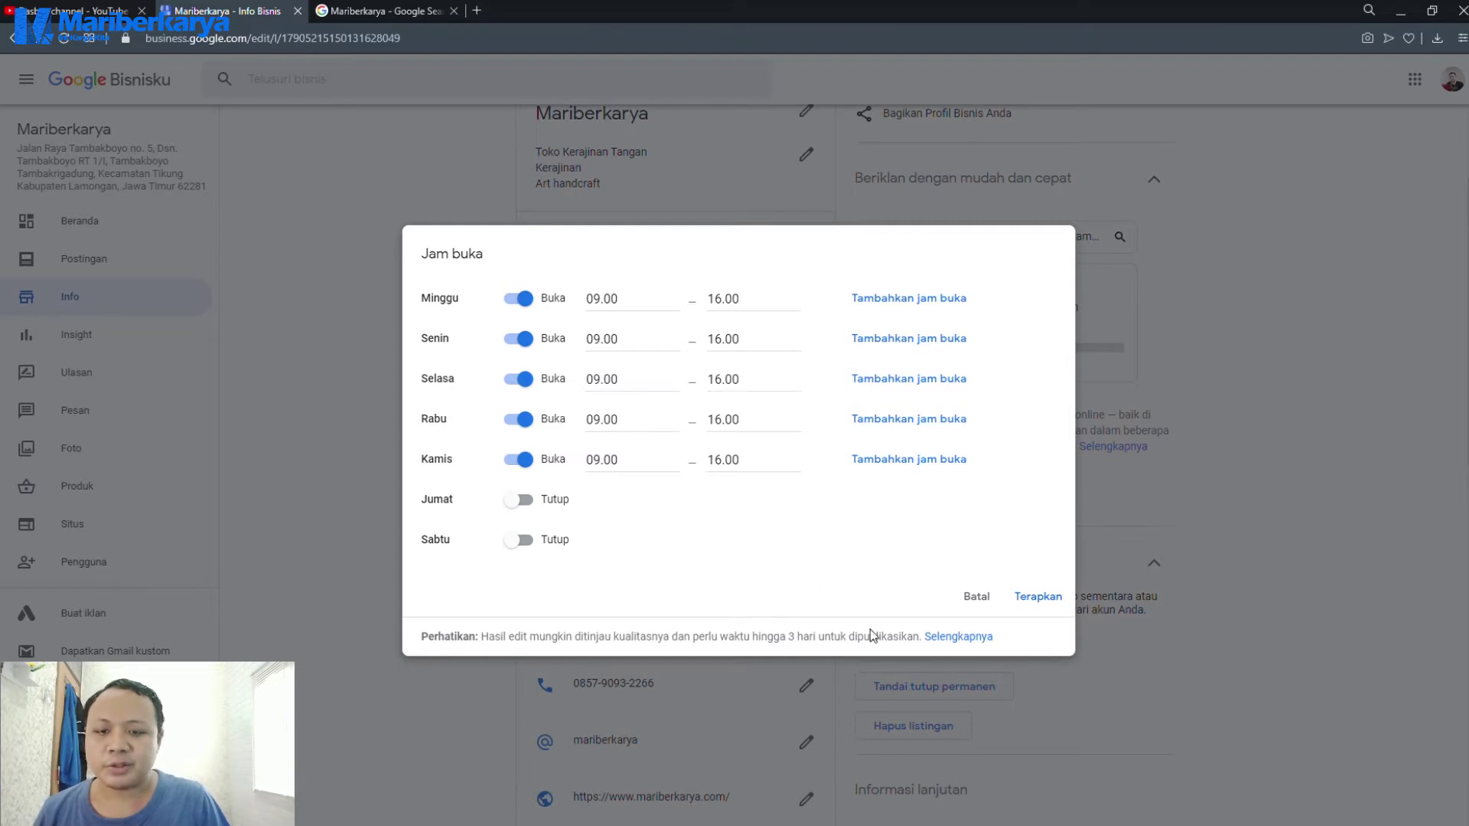
click(966, 598)
Open the special hours and examine the suggested New Year and Lunar New Year dates.
scroll(847, 485, down, 4)
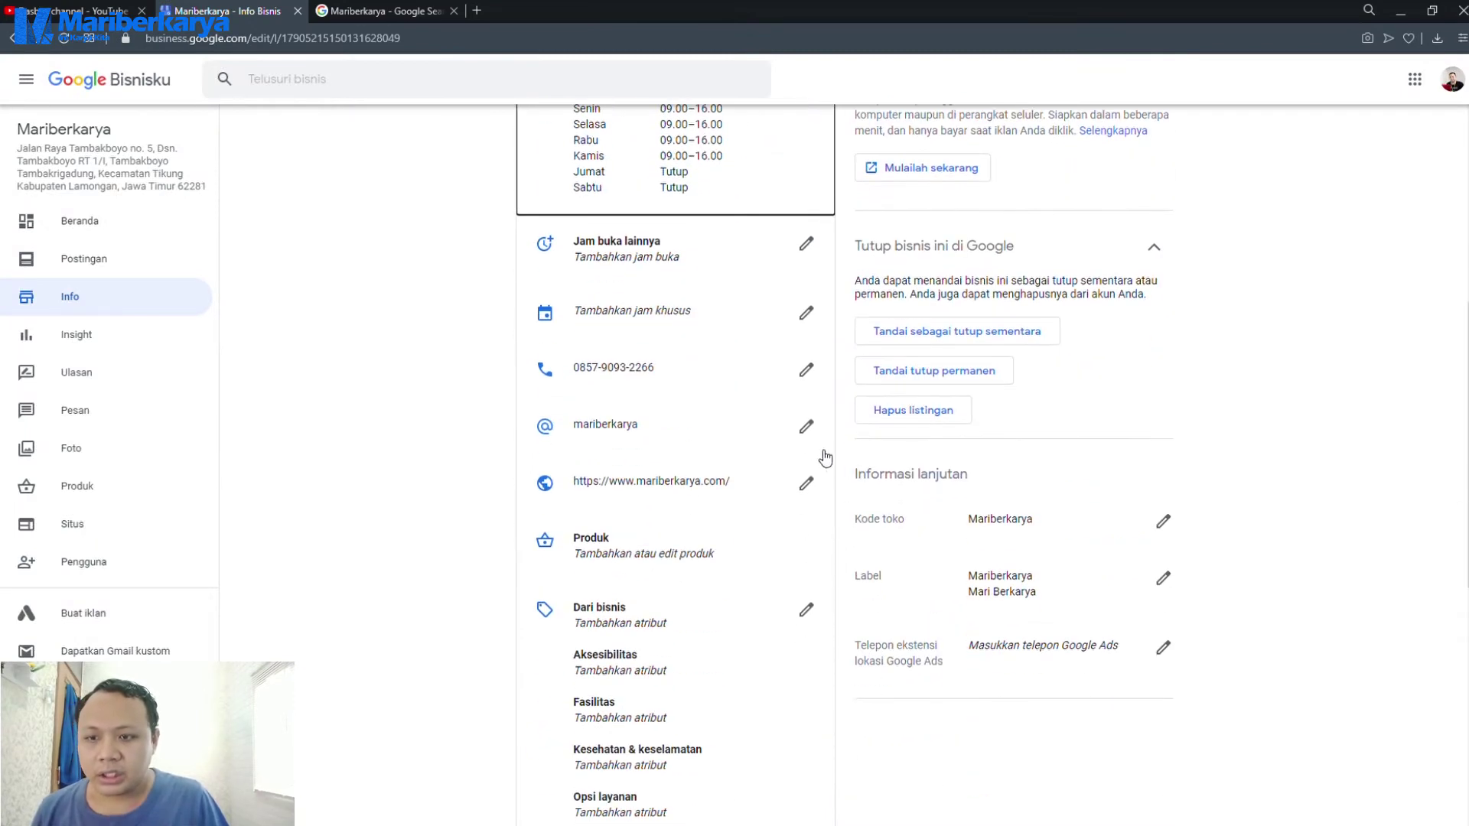
click(799, 316)
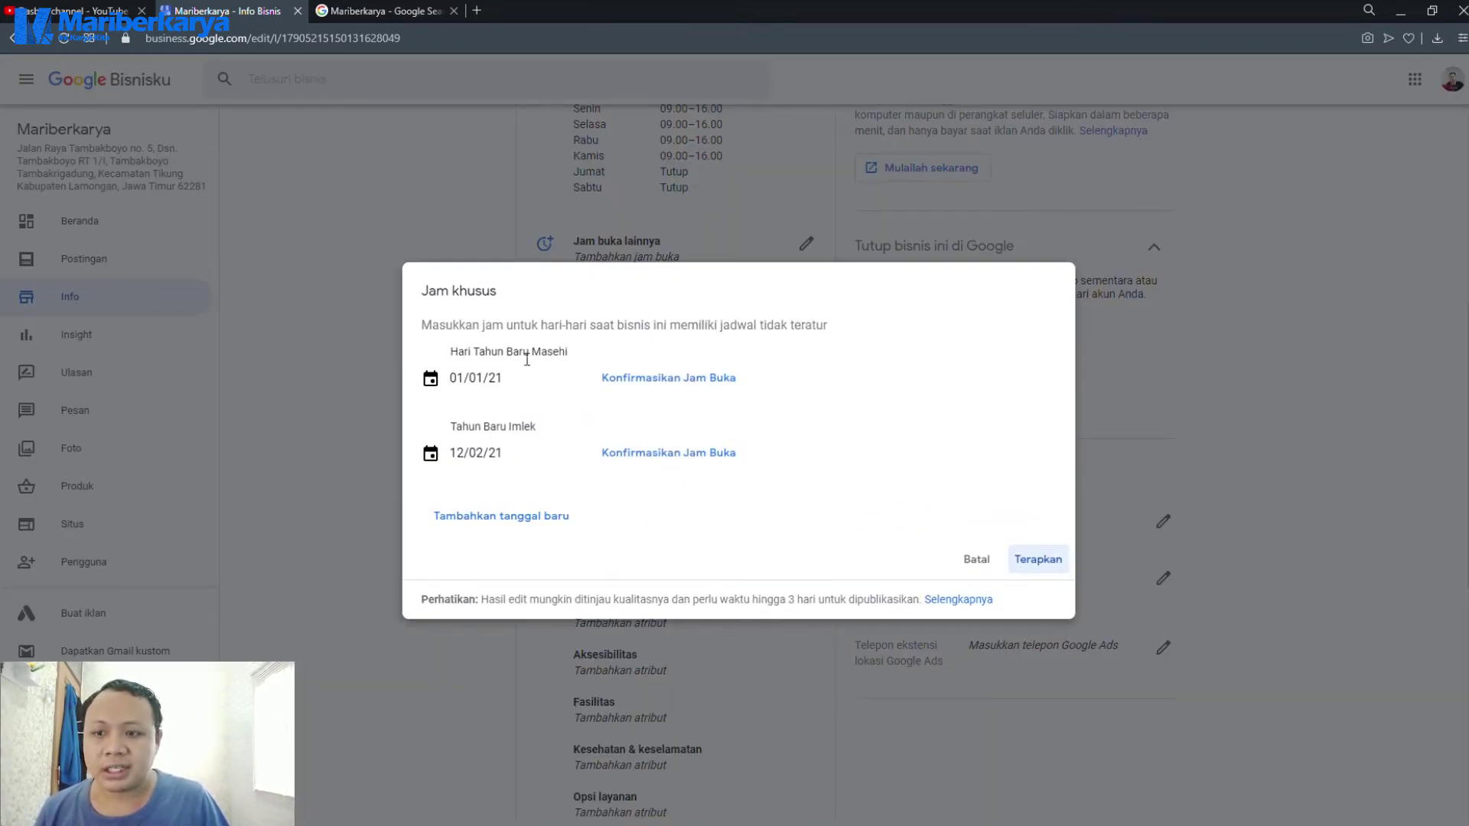
click(497, 386)
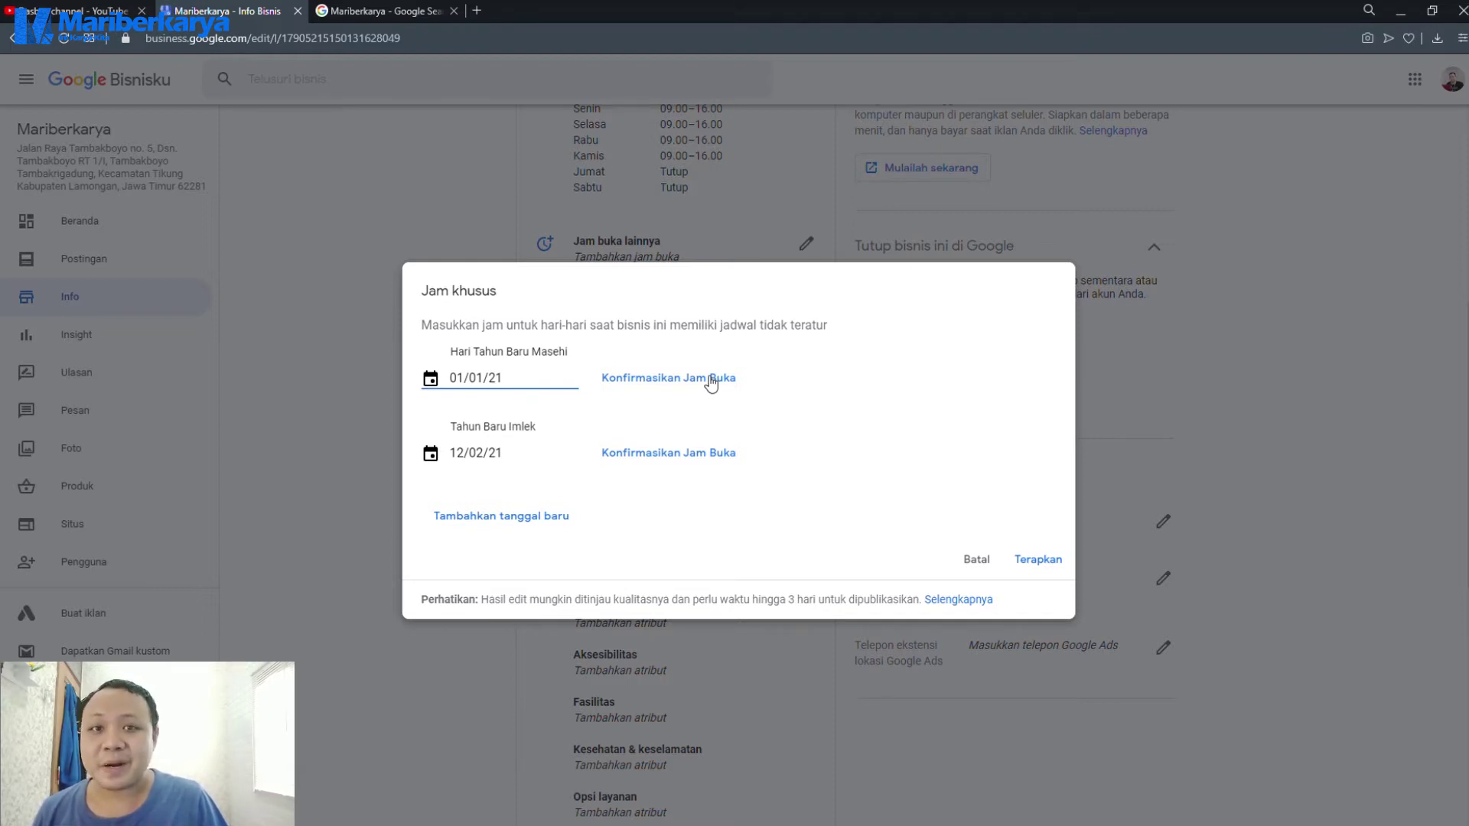
click(475, 459)
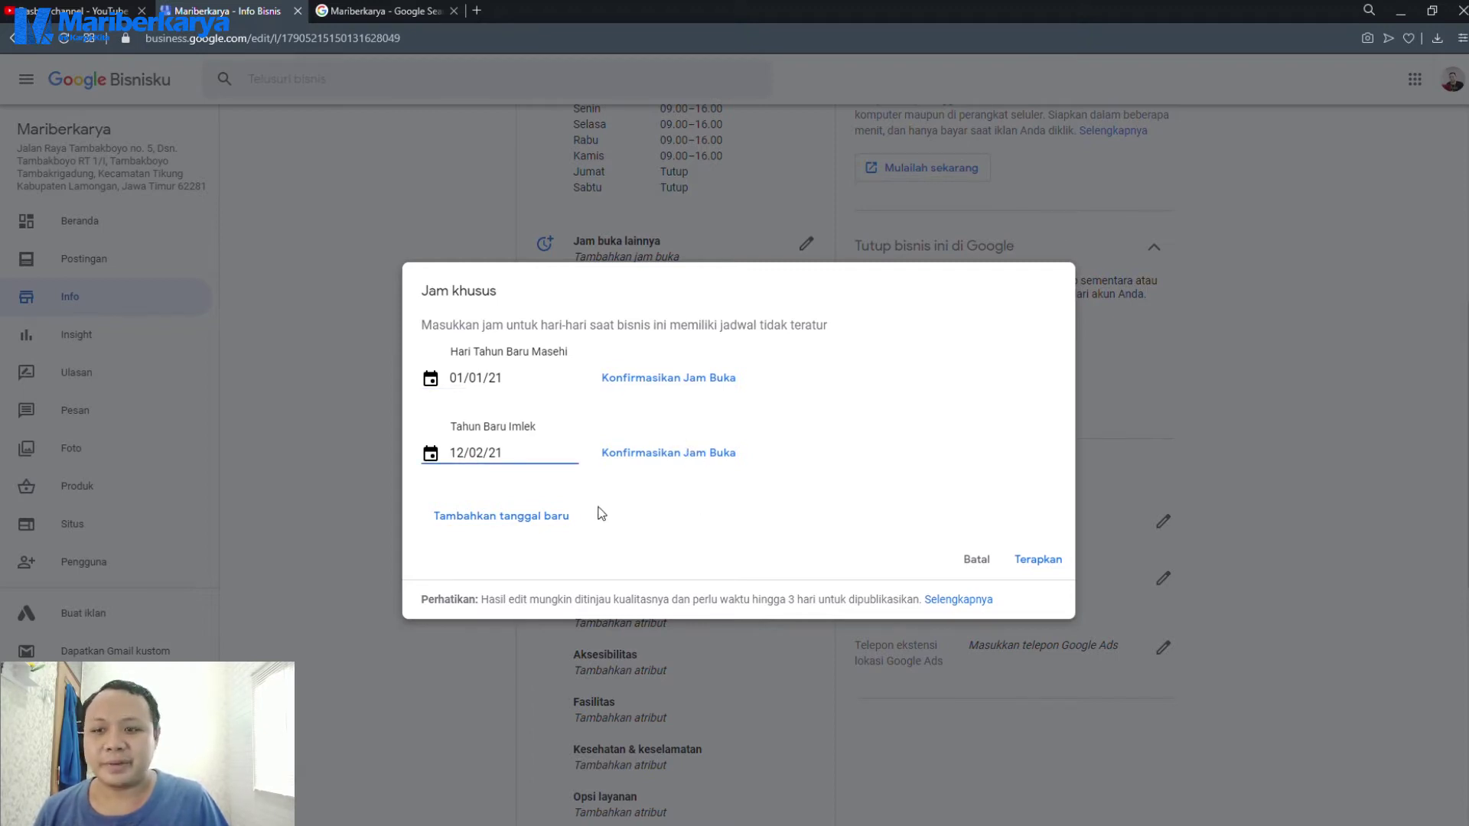
Try adding a special date of 01/01/21 marked as closed (Tutup), and discard the special hours changes.
click(525, 518)
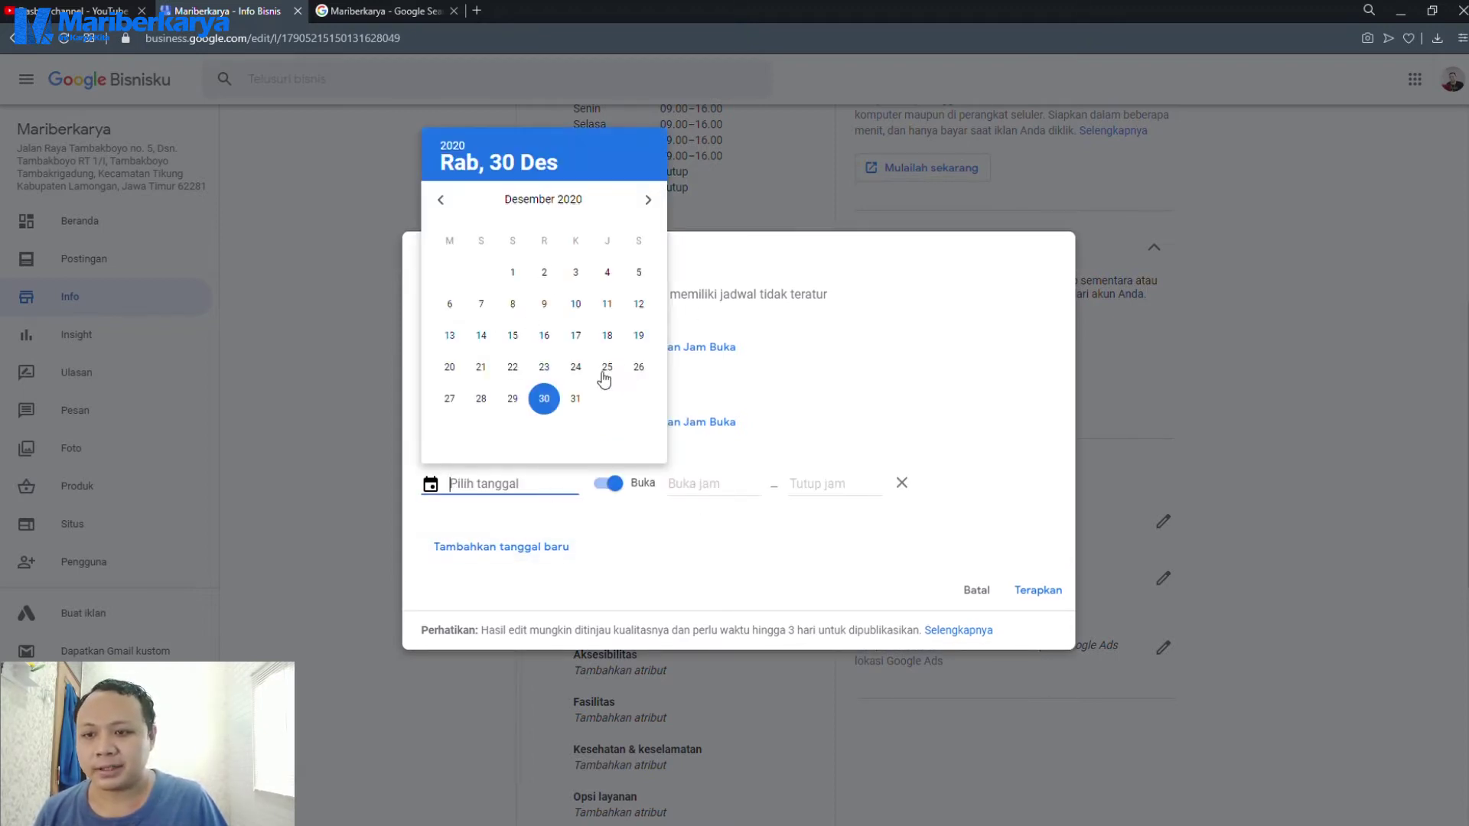
click(648, 199)
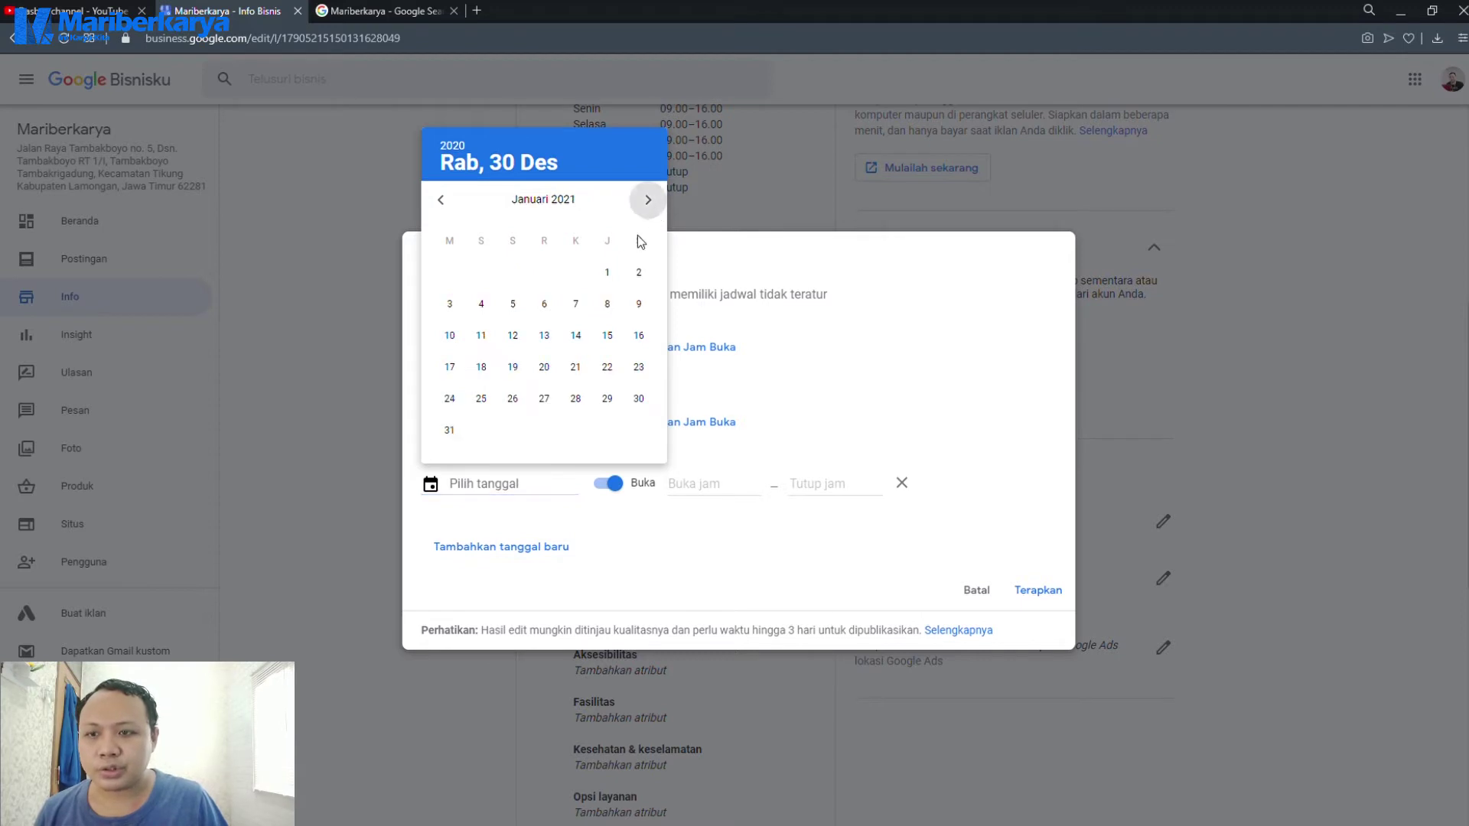
click(607, 273)
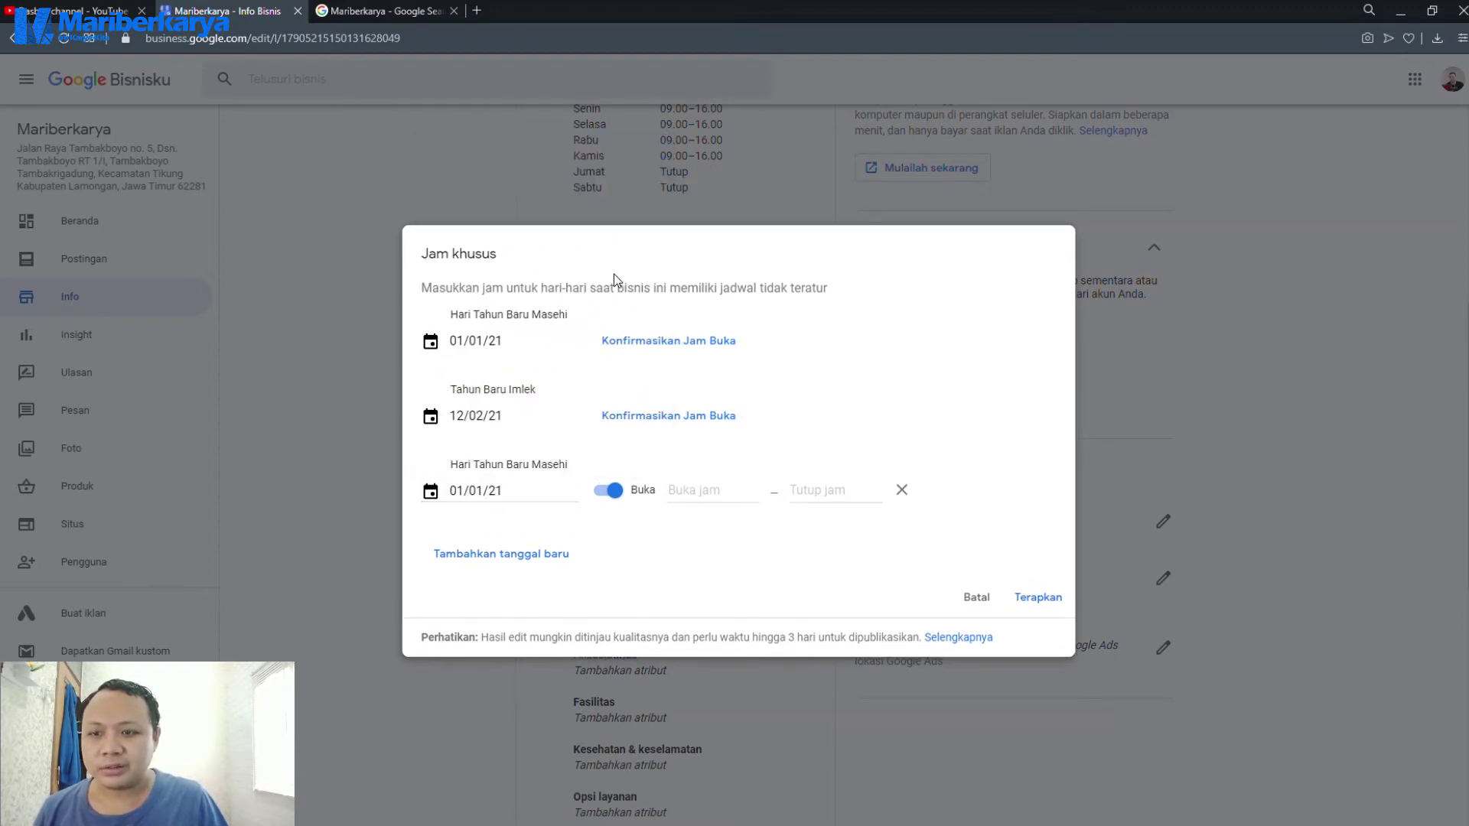
click(698, 492)
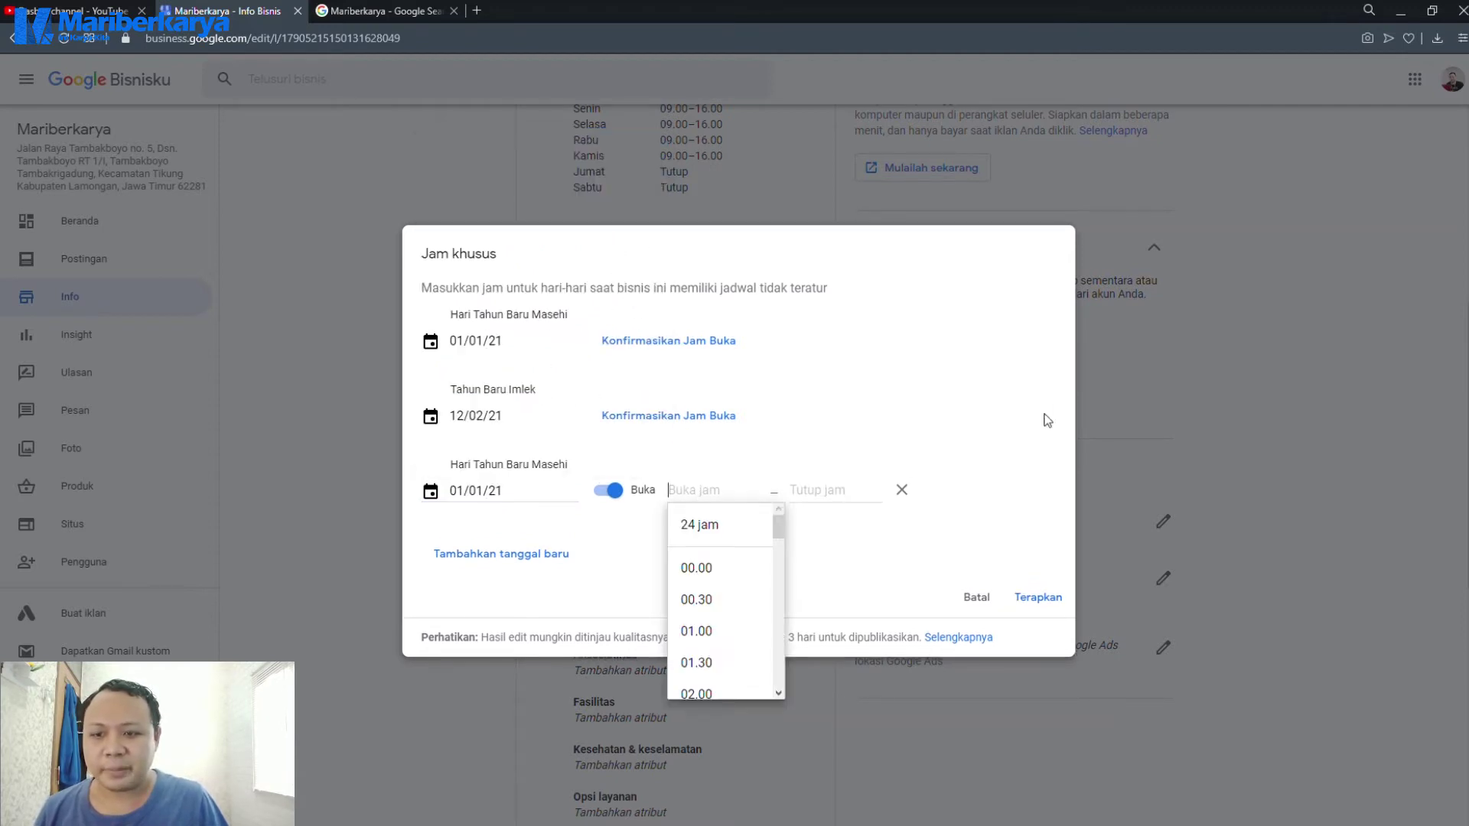
click(612, 496)
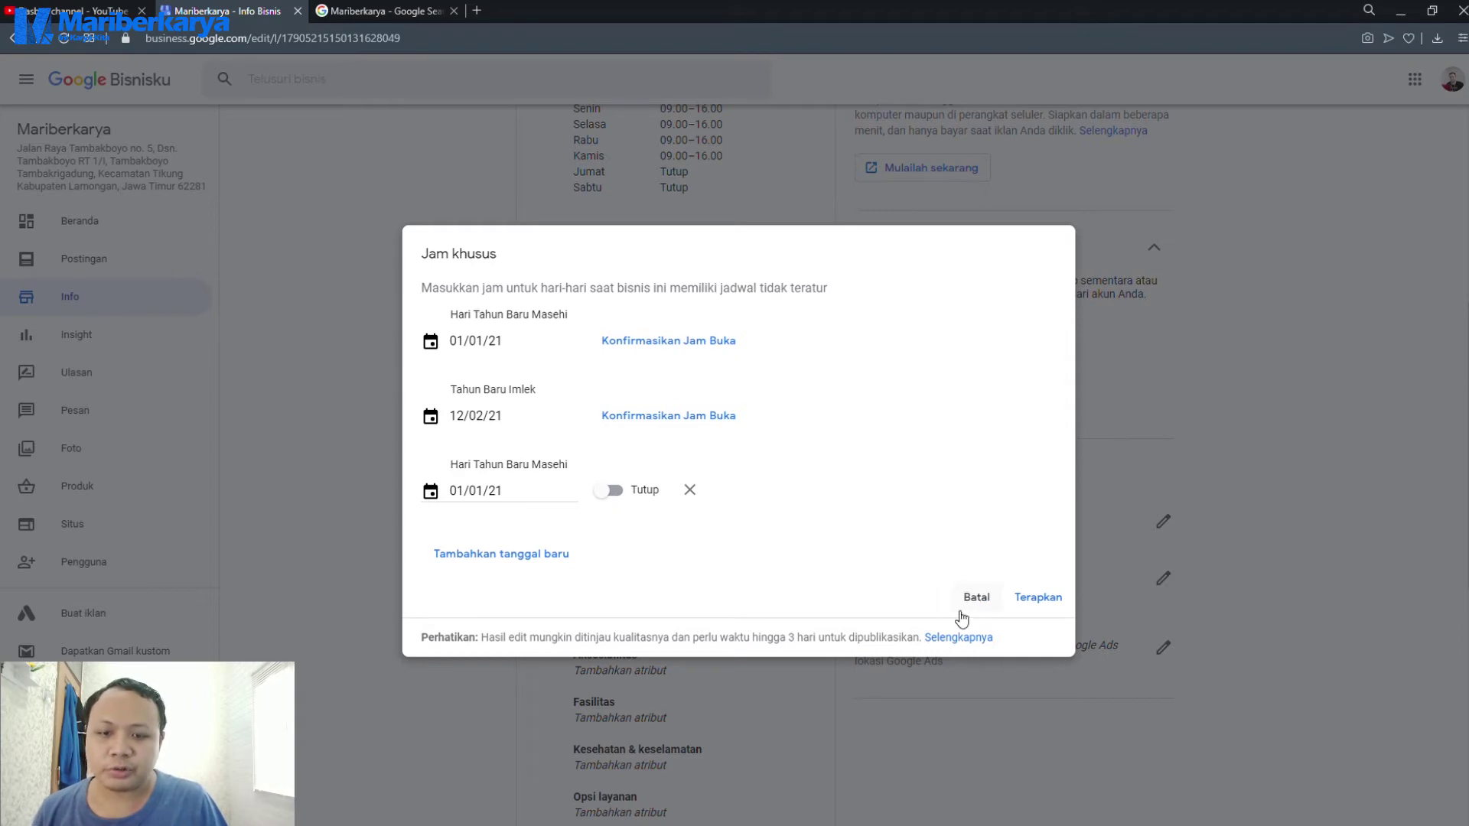
click(985, 599)
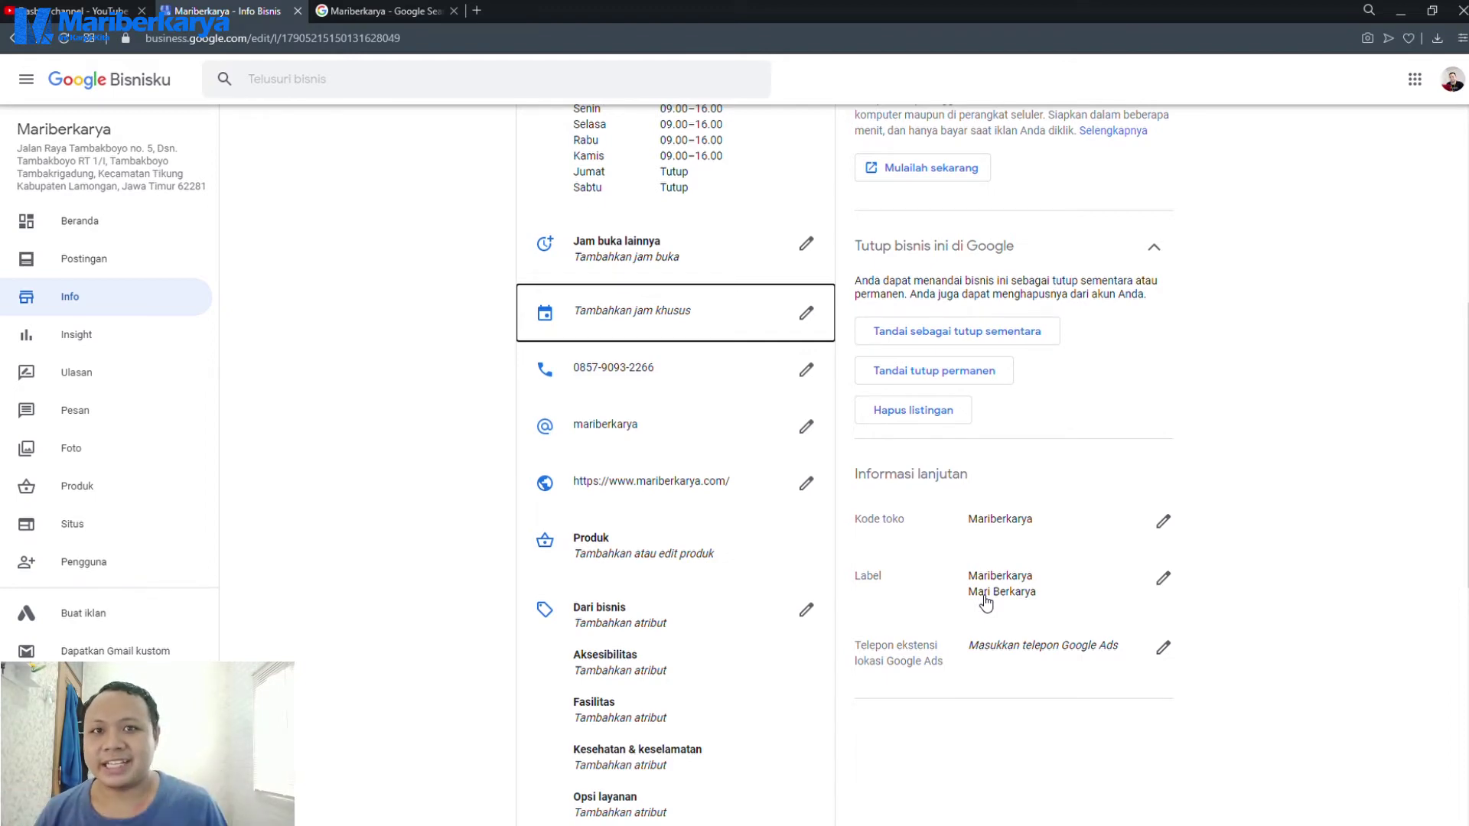
Open the business attributes, examine the options from accessibility and Wi-Fi through payment and service options, and cancel the dialog.
scroll(788, 534, down, 3)
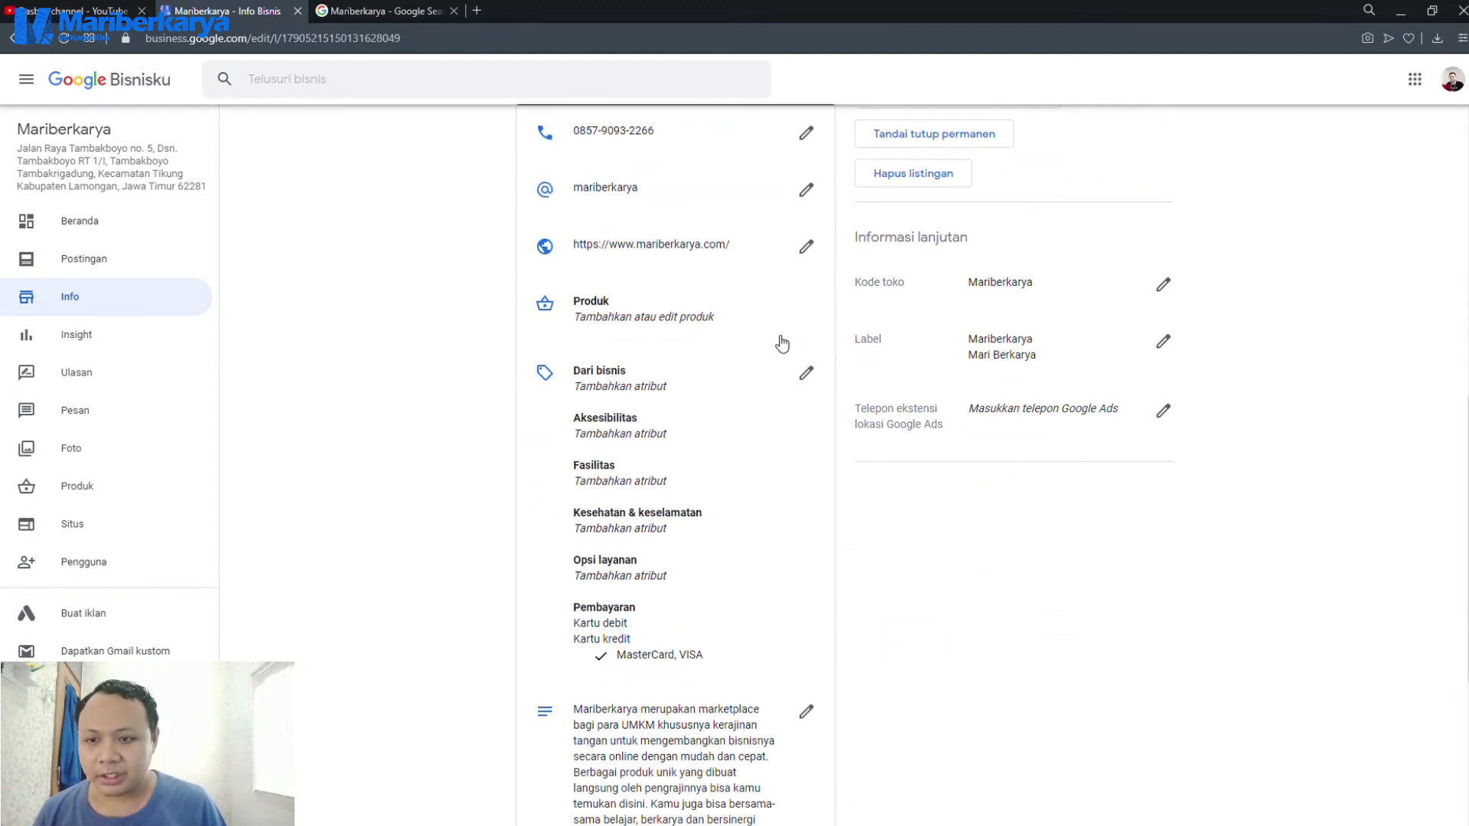
scroll(760, 370, down, 1)
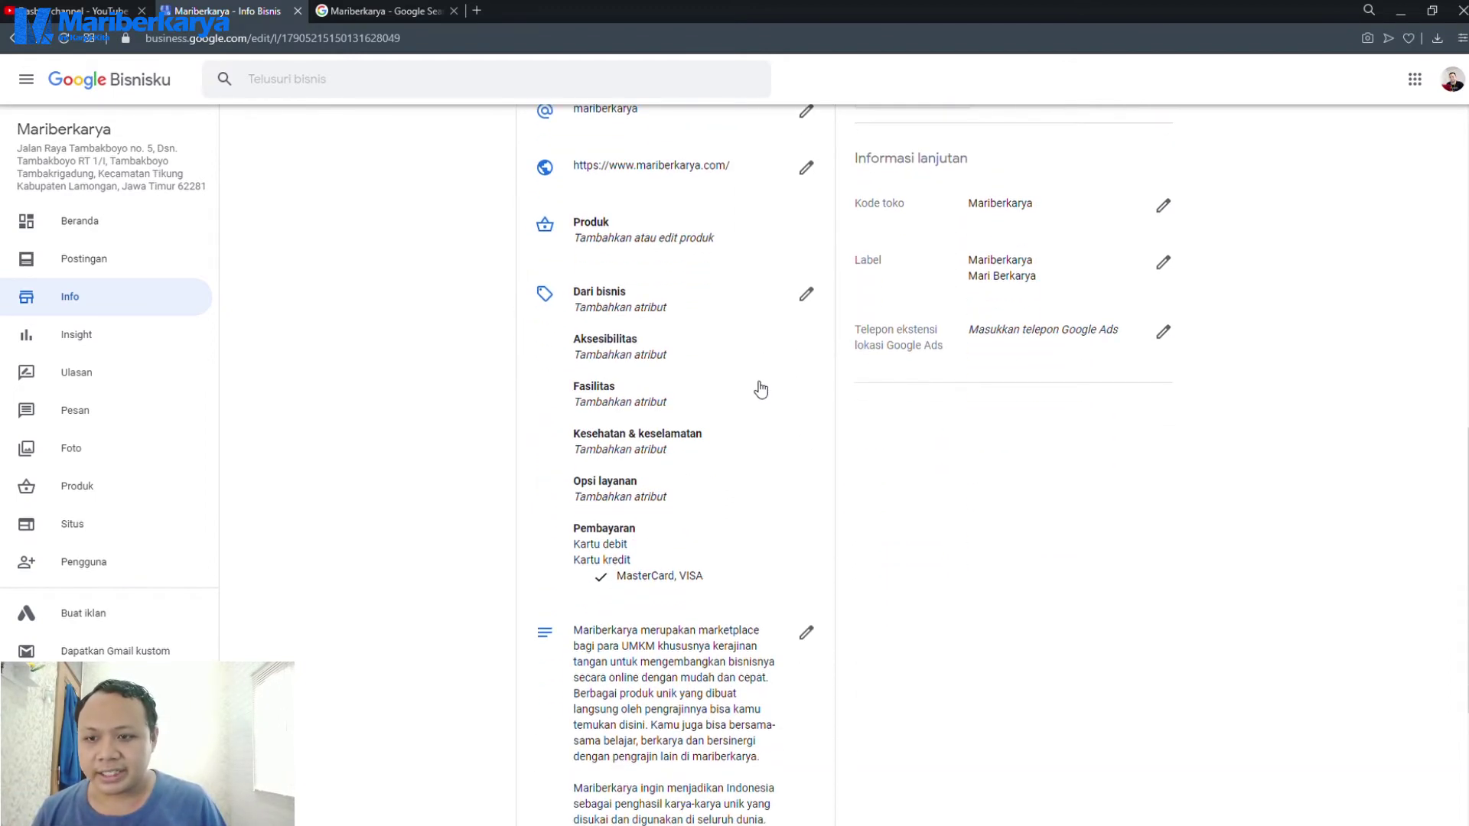
click(807, 297)
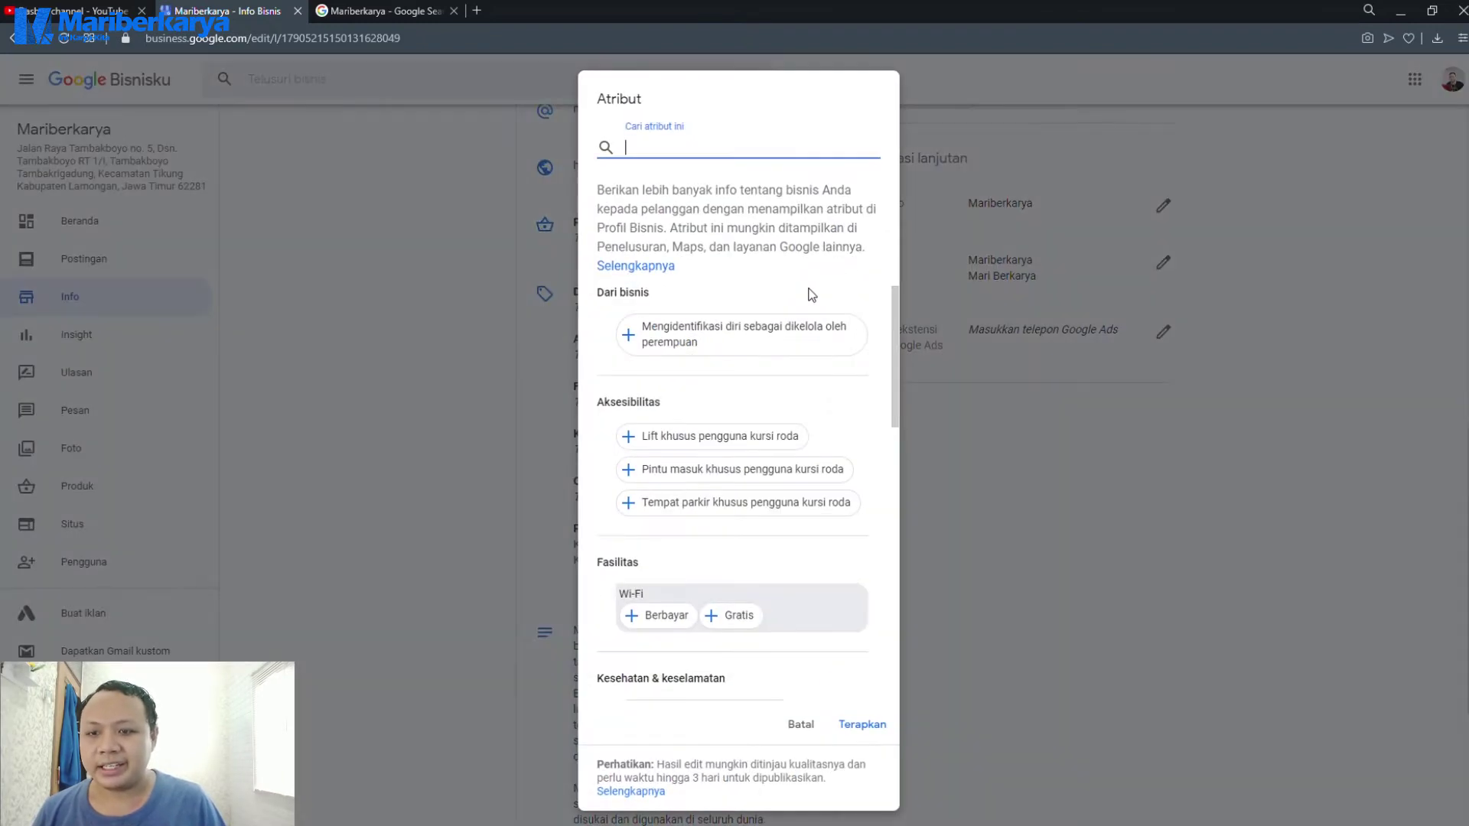
scroll(673, 317, down, 2)
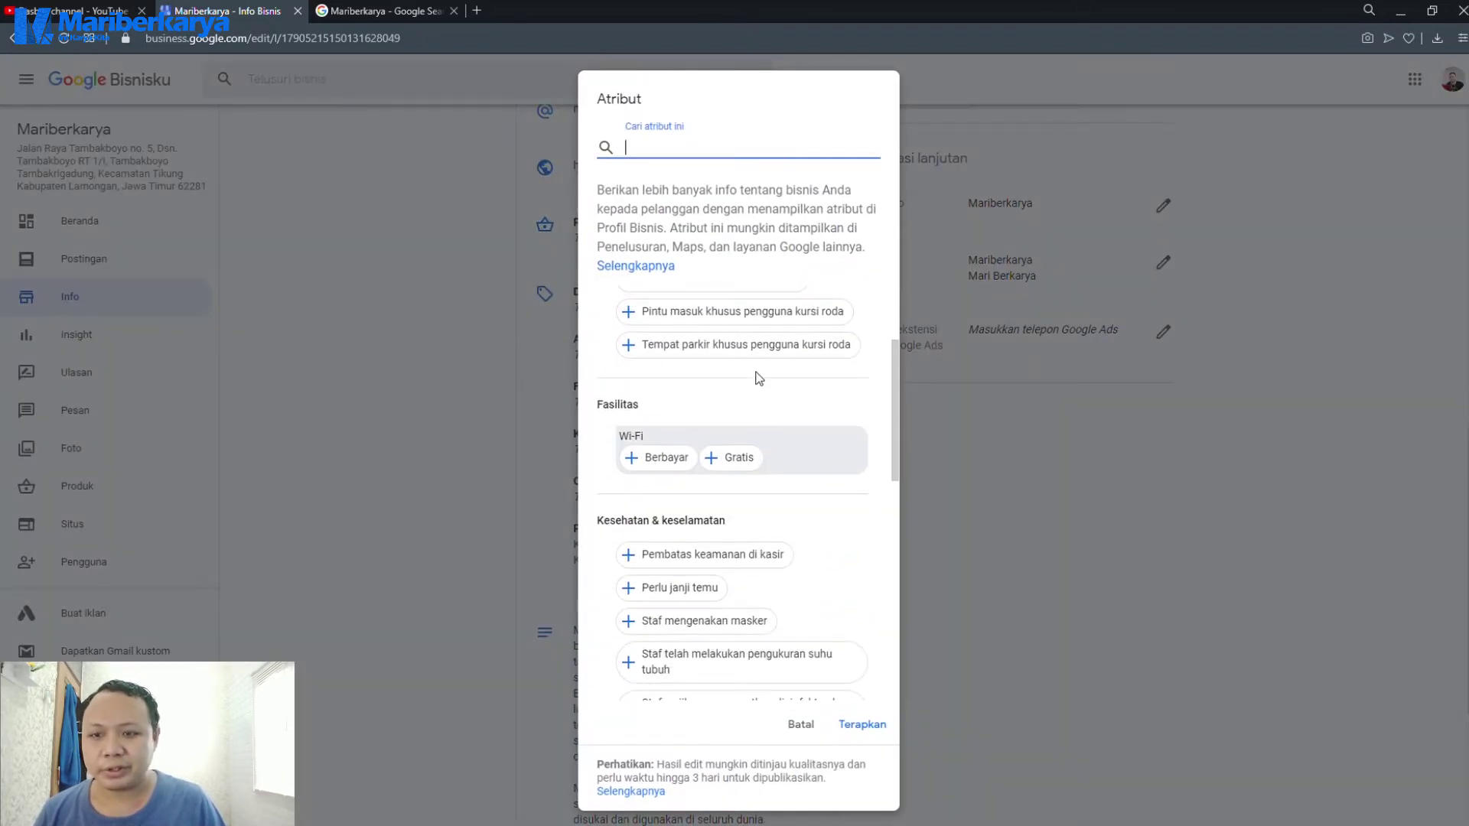
scroll(760, 381, up, 2)
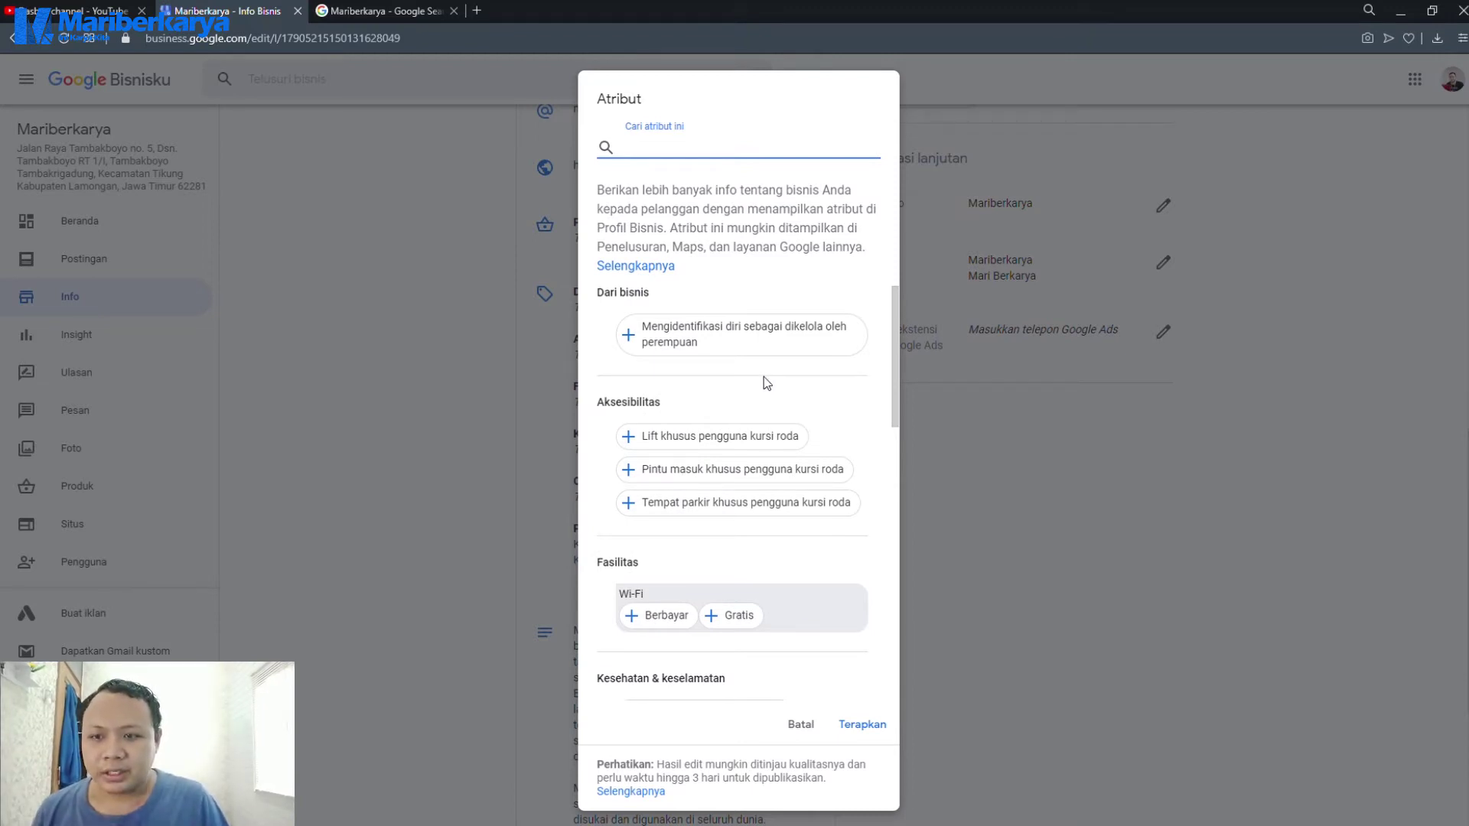
scroll(753, 397, down, 1)
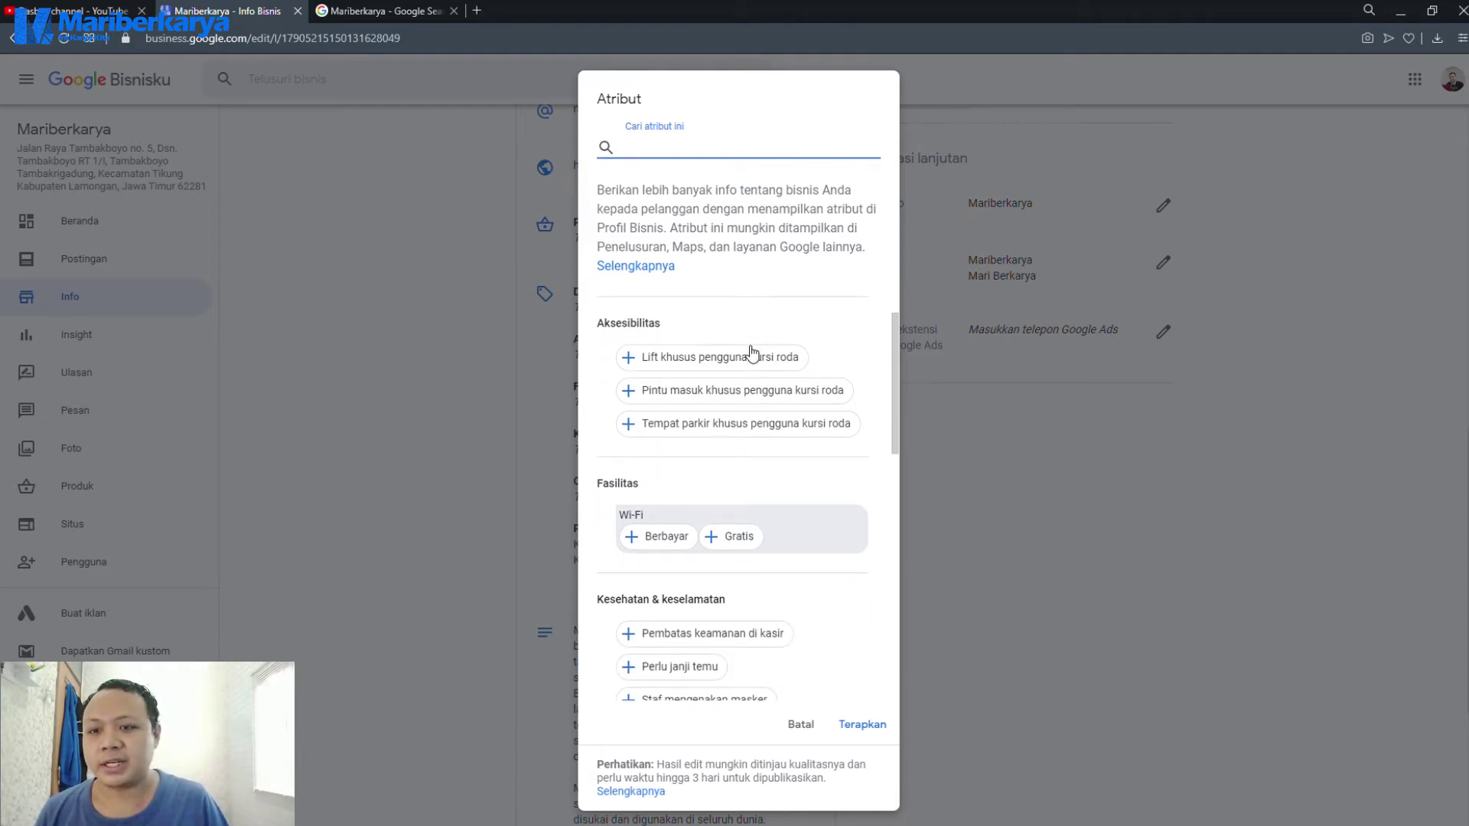
scroll(747, 406, down, 1)
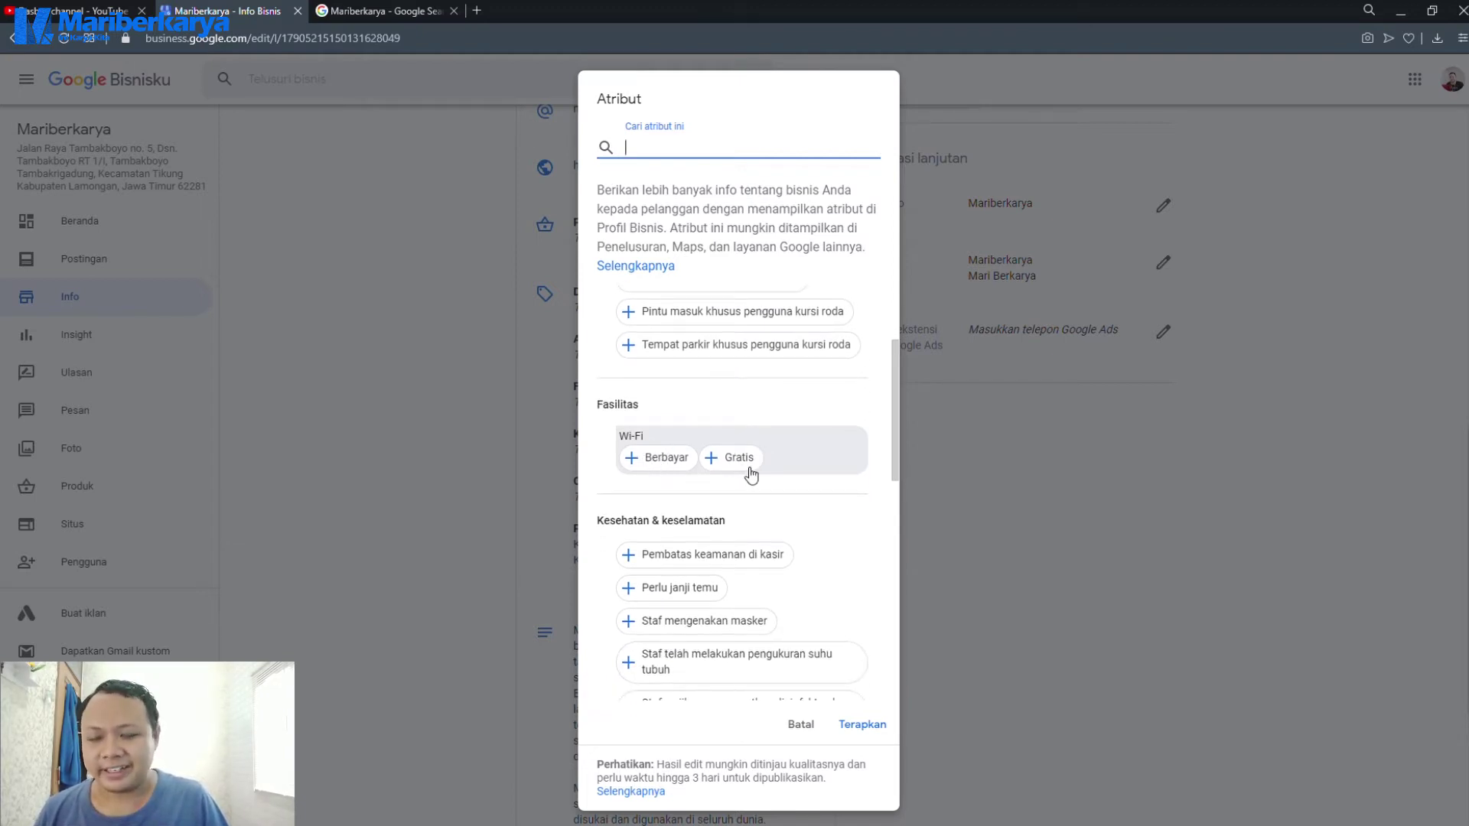
scroll(730, 467, down, 1)
scroll(734, 455, down, 1)
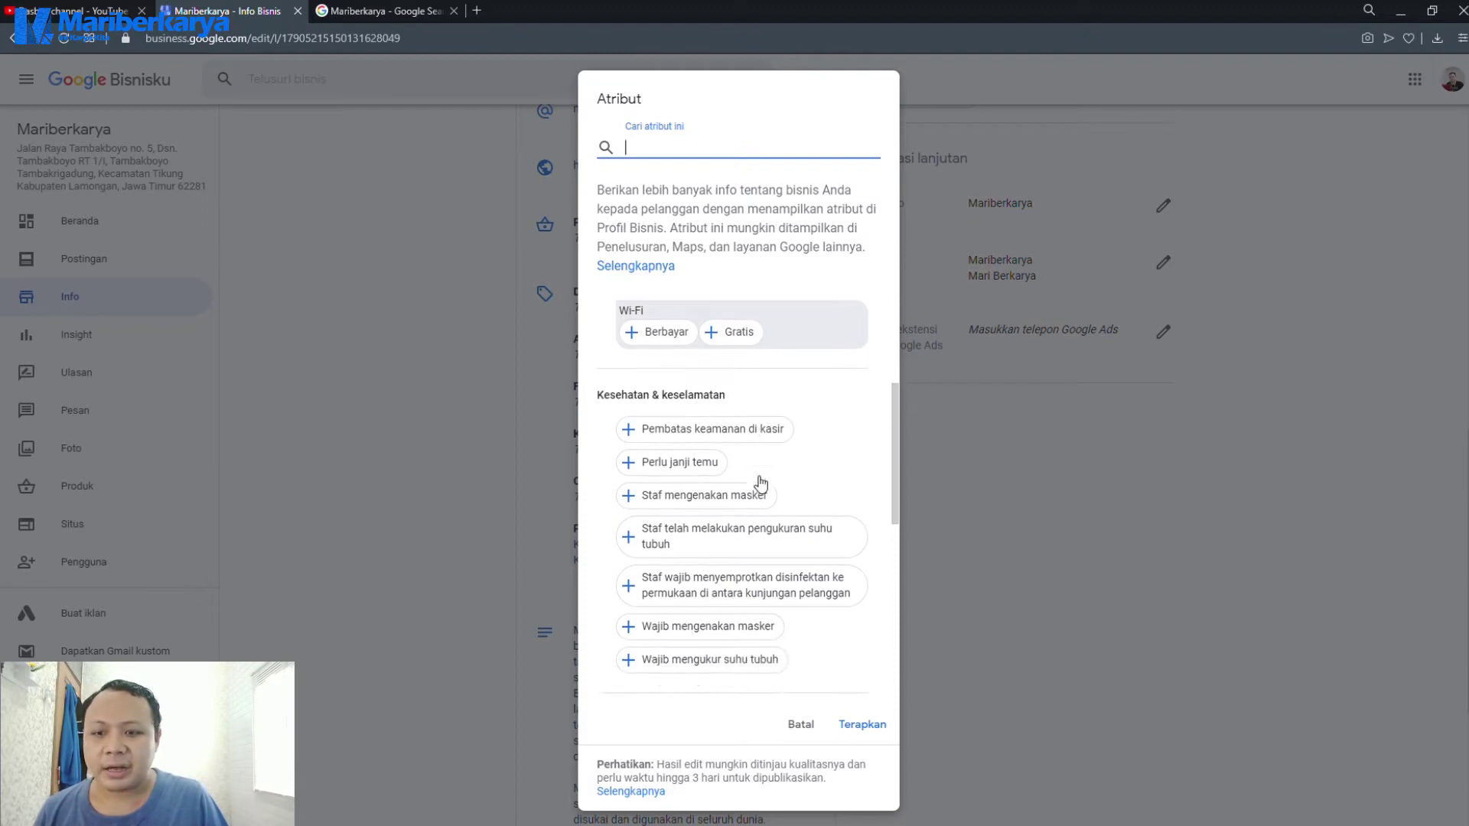
scroll(763, 480, down, 3)
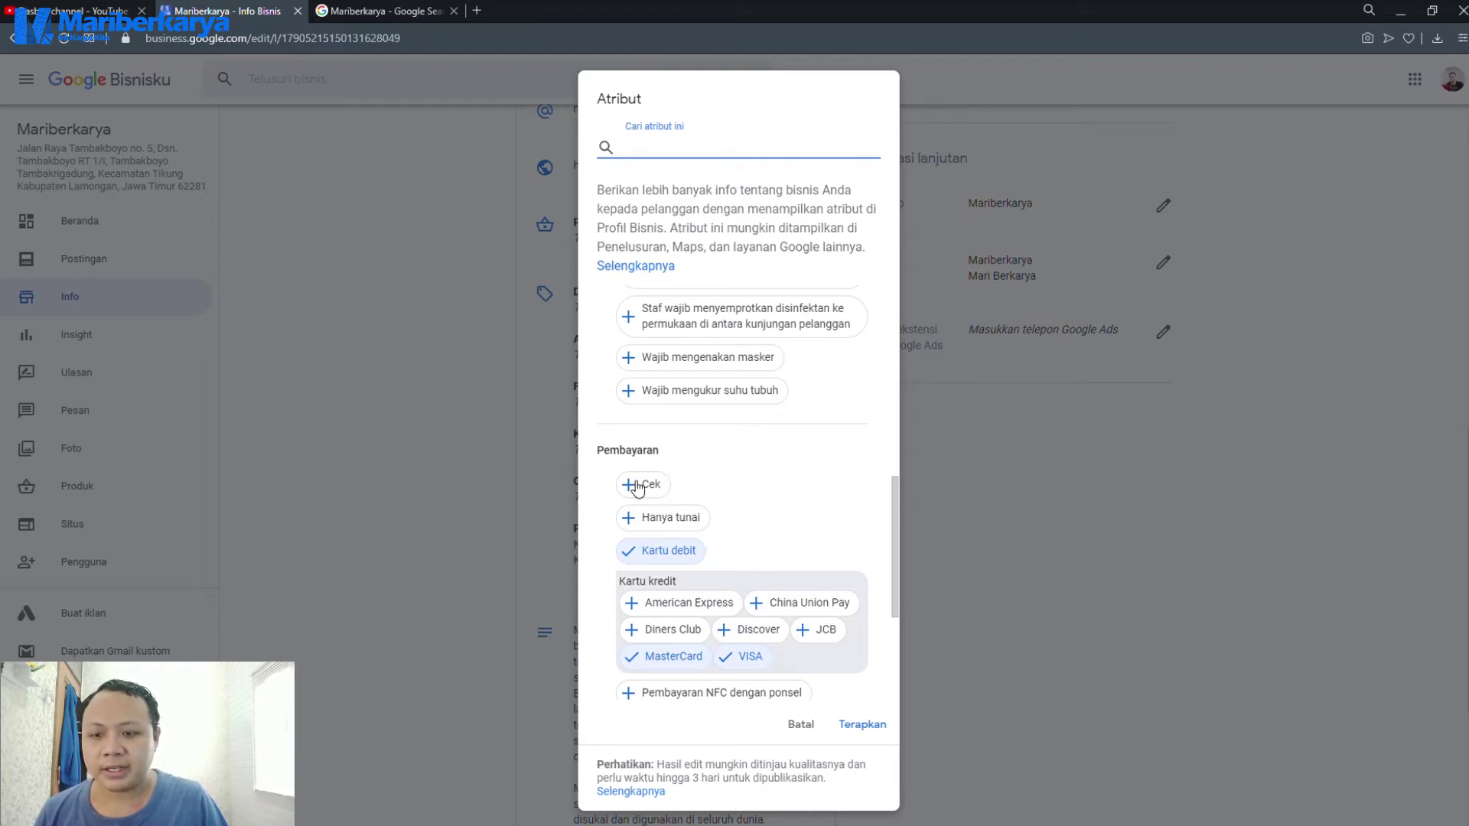
scroll(775, 480, down, 3)
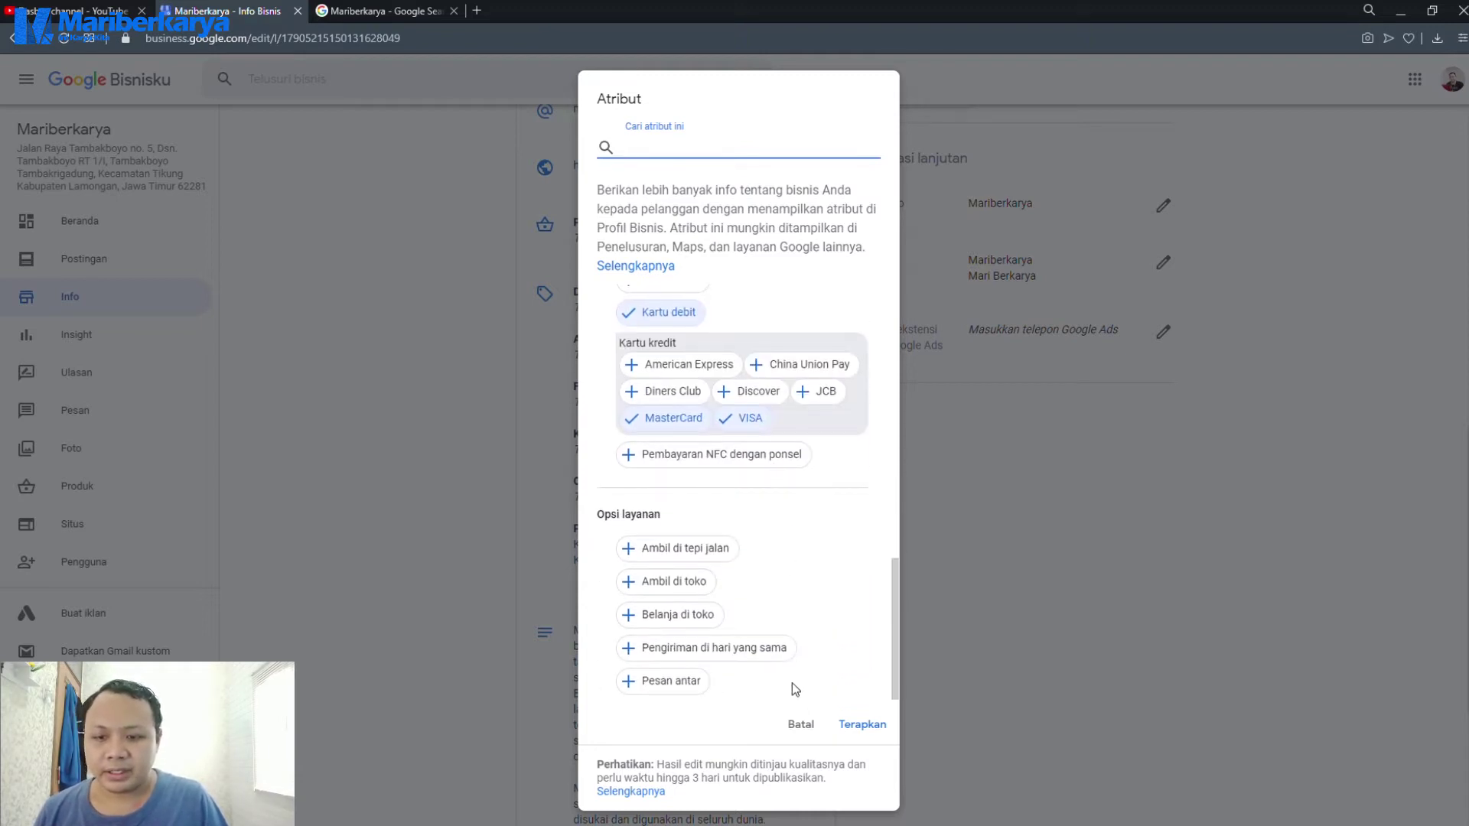
click(801, 726)
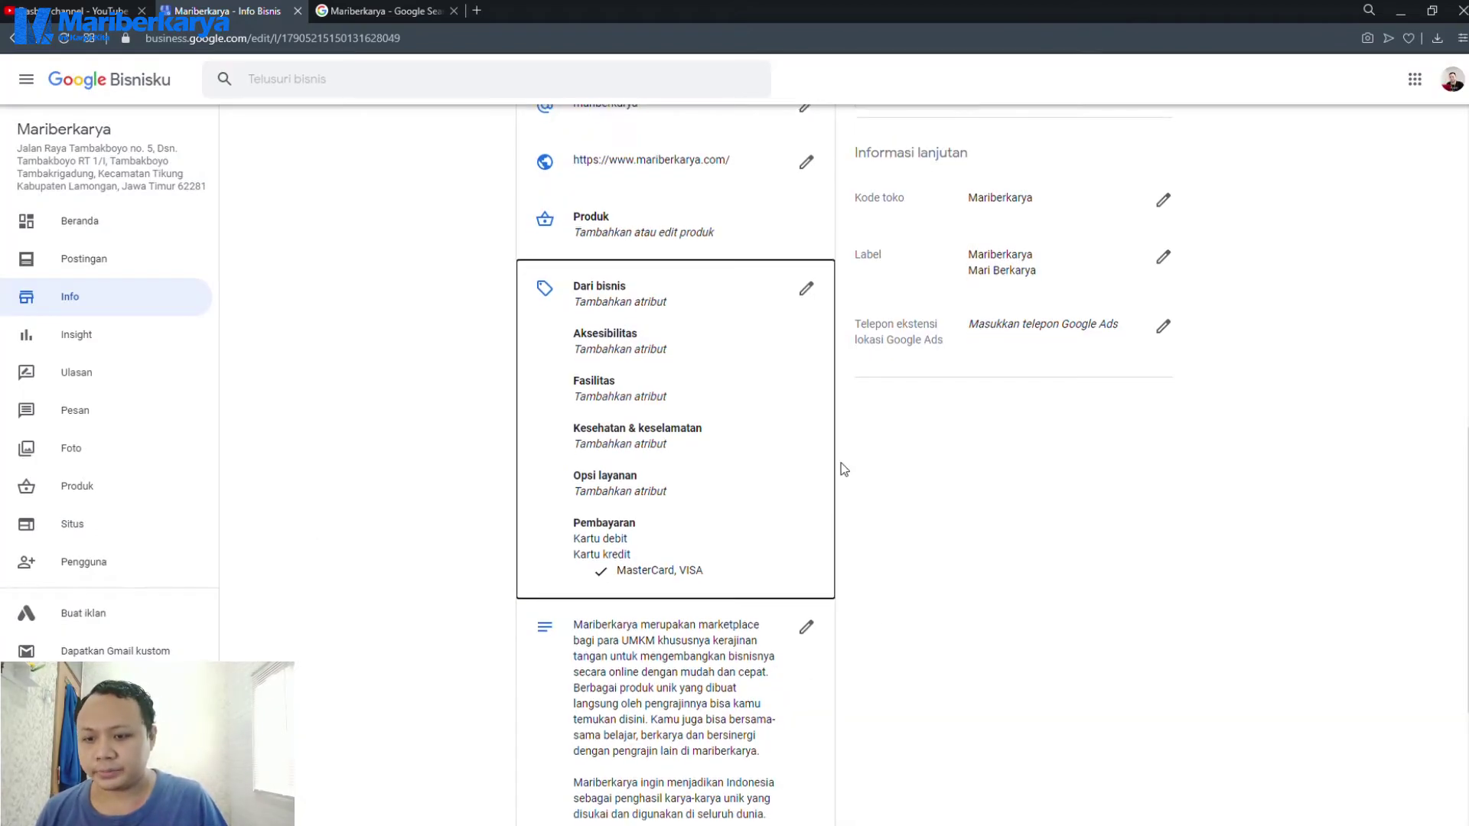
Open the business description and the opening date in turn to examine them, cancelling each dialog.
scroll(842, 463, down, 3)
click(809, 376)
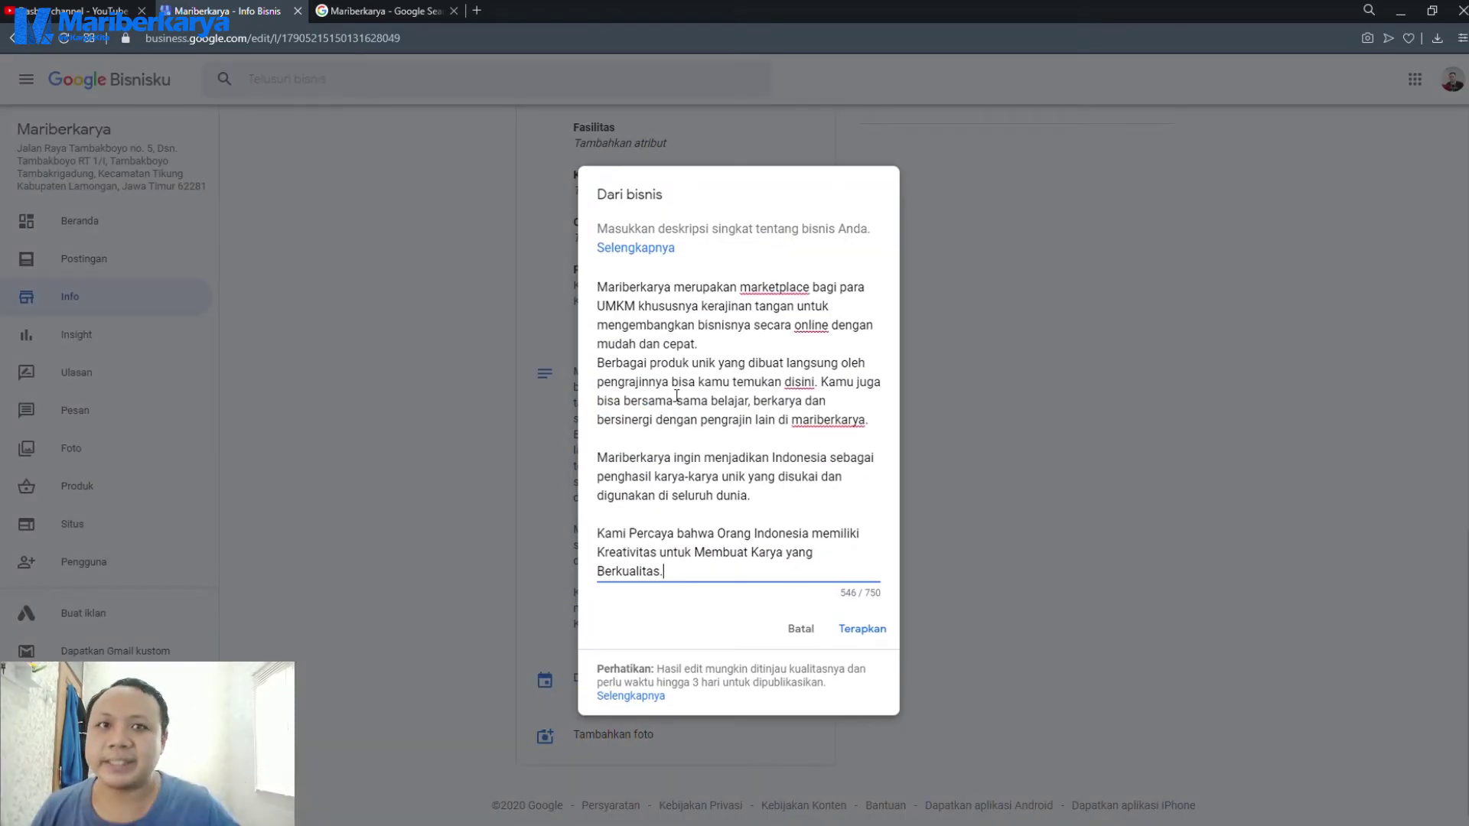
click(801, 628)
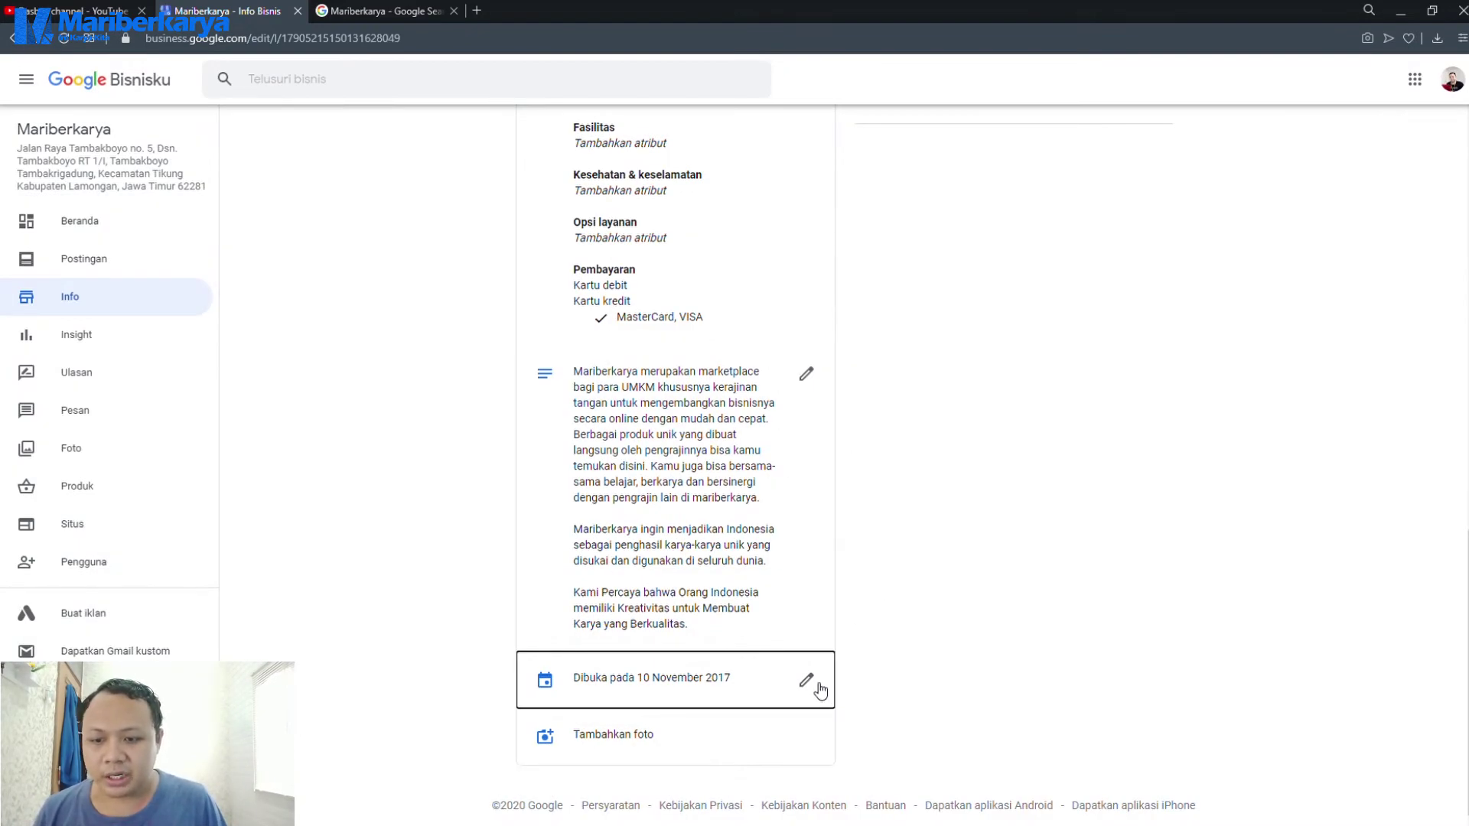
click(813, 685)
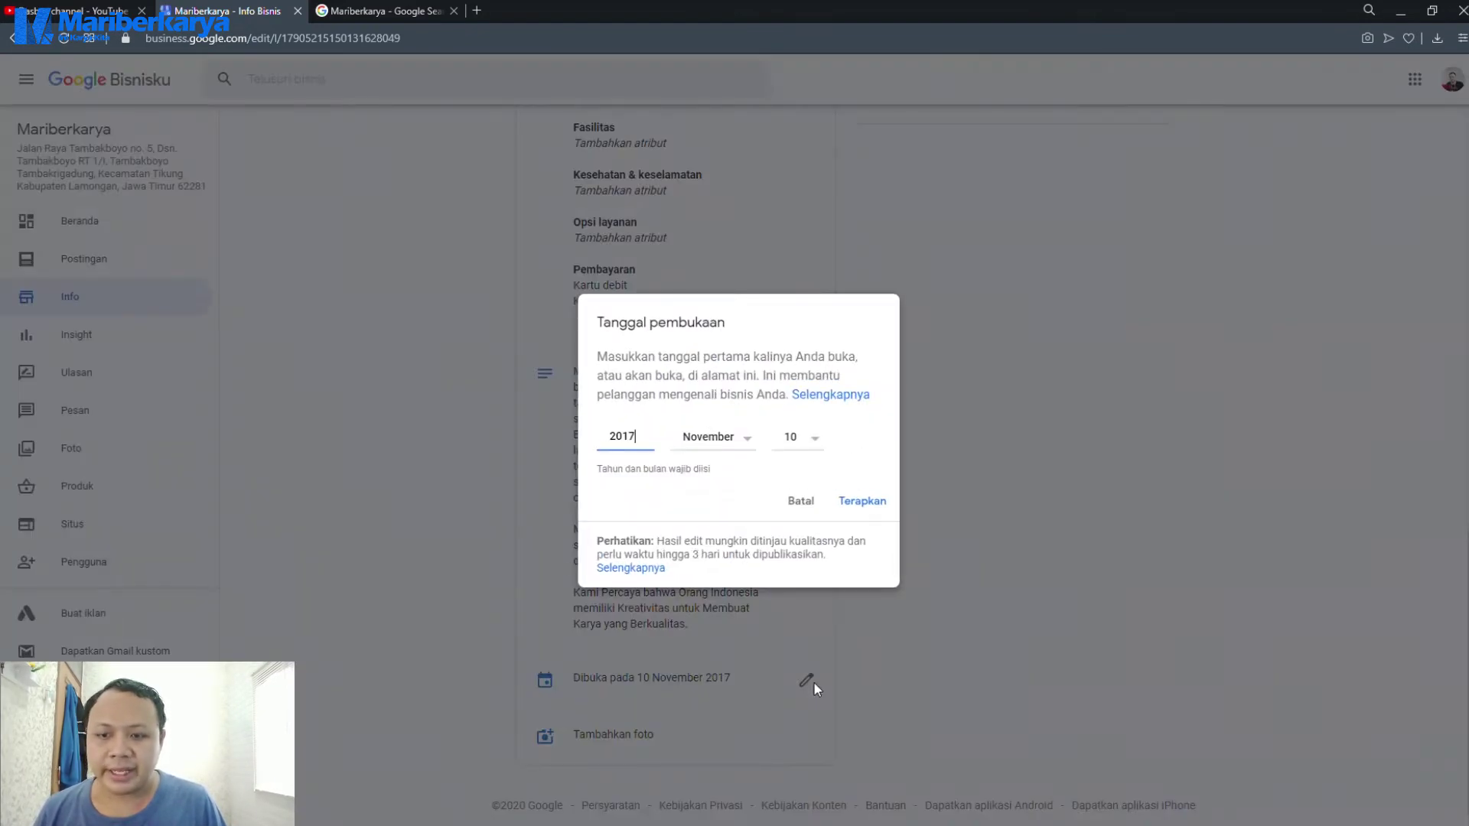
click(813, 513)
Review the advanced information (Informasi lanjutan), view the Mariberkarya listing in Google Search, and close that results page.
scroll(993, 482, up, 10)
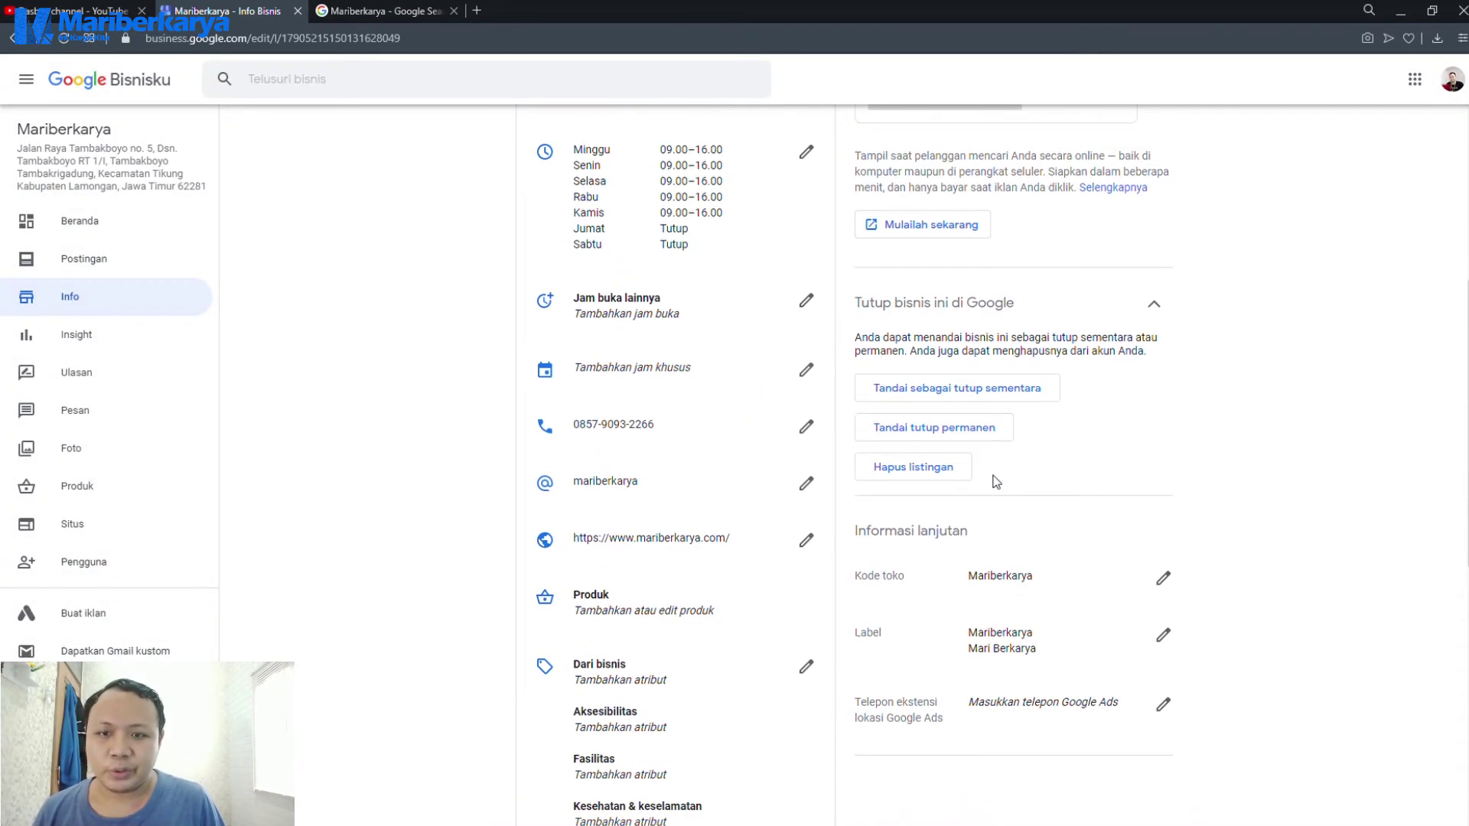
scroll(1099, 445, down, 7)
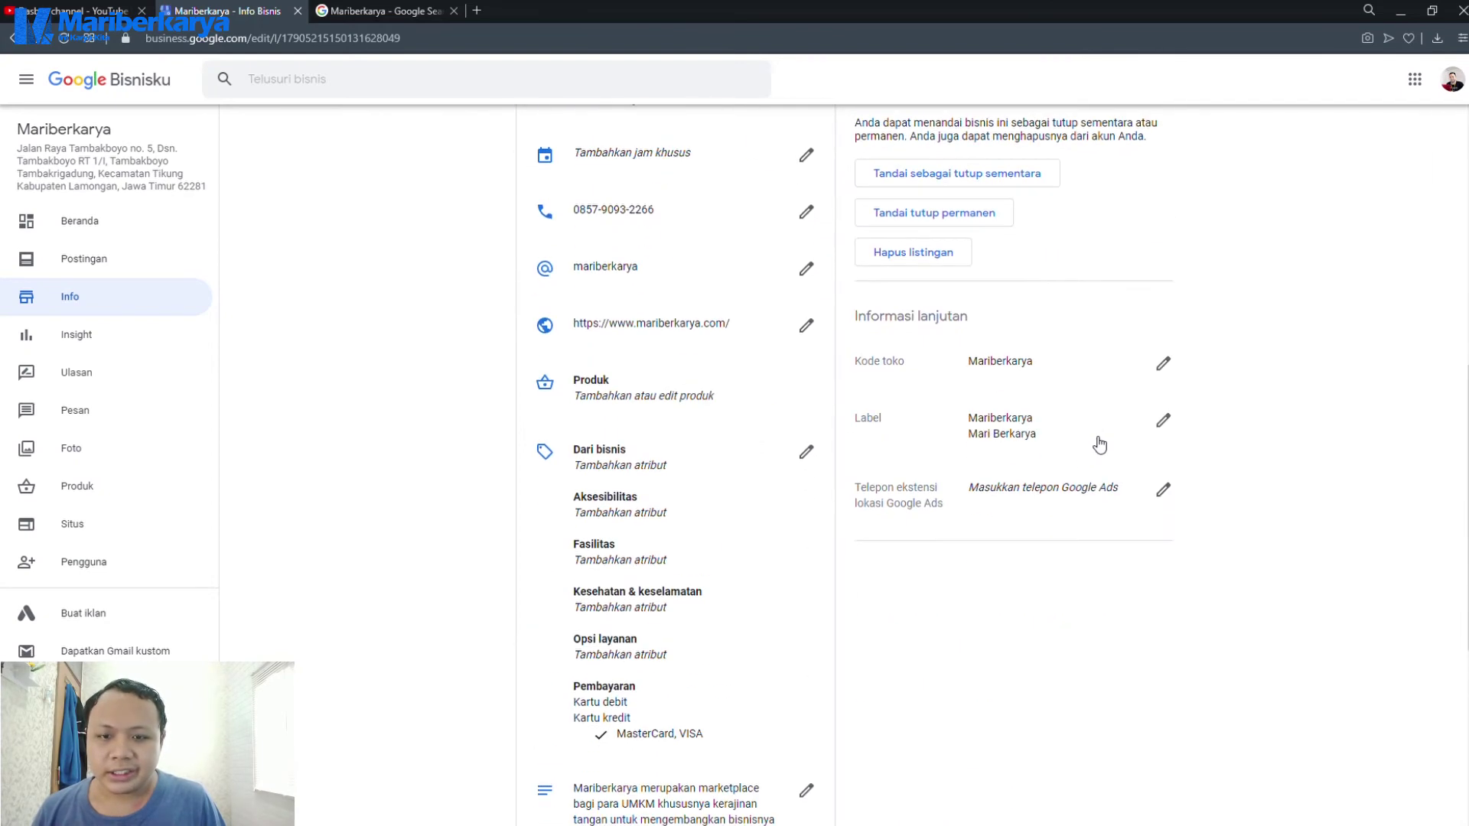
scroll(1100, 446, up, 8)
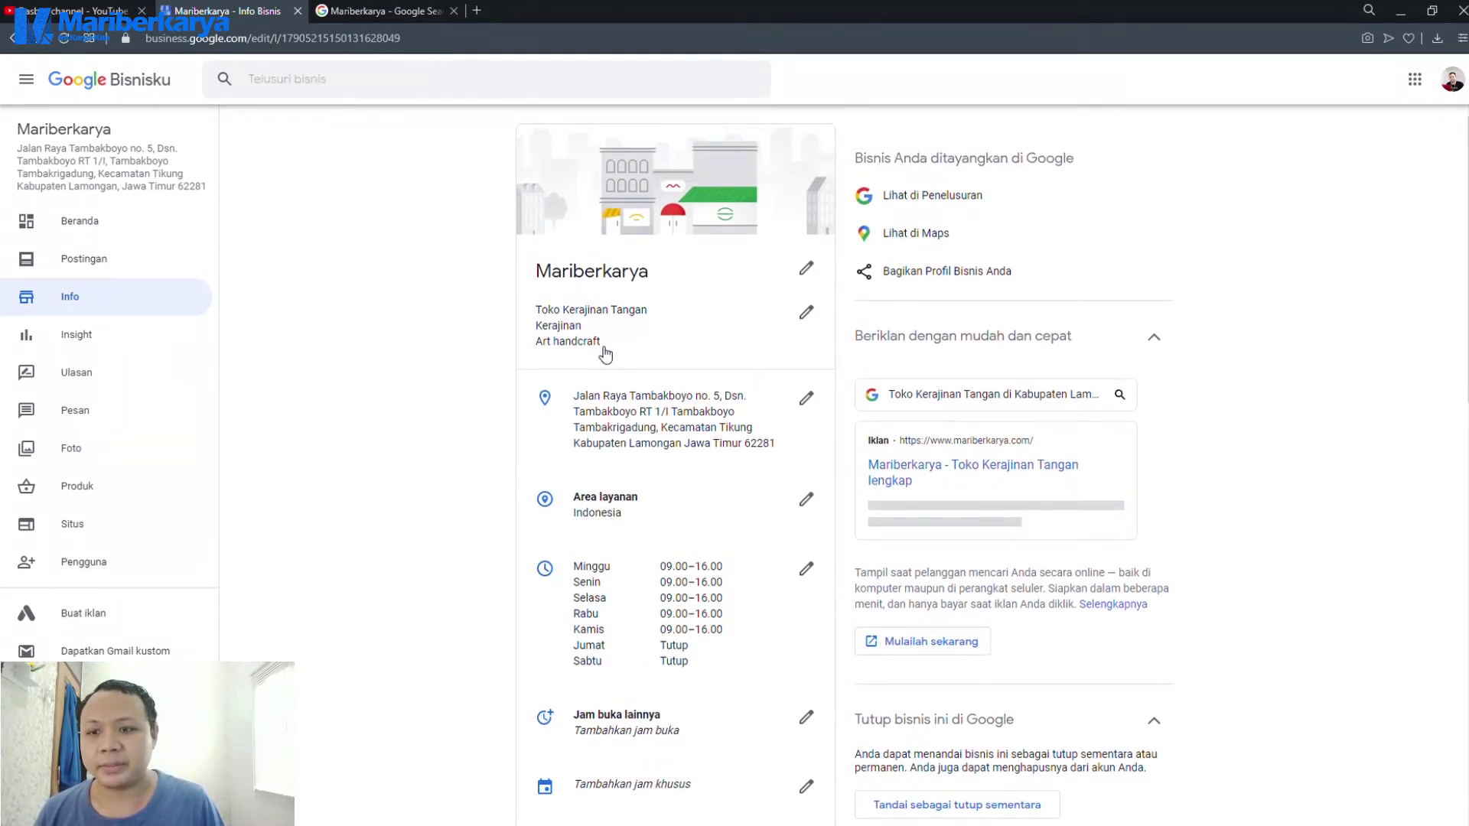
click(939, 197)
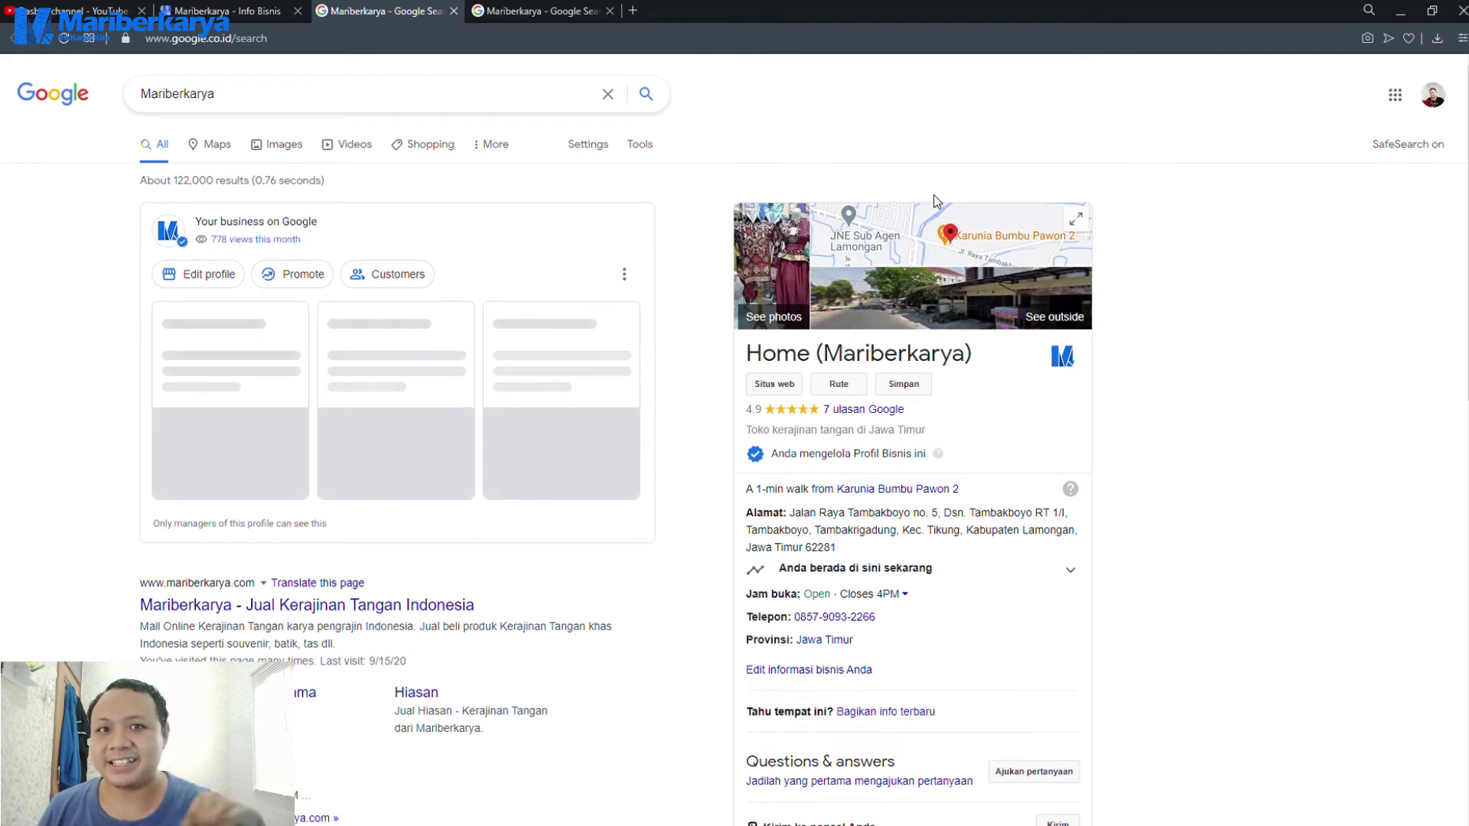
click(454, 11)
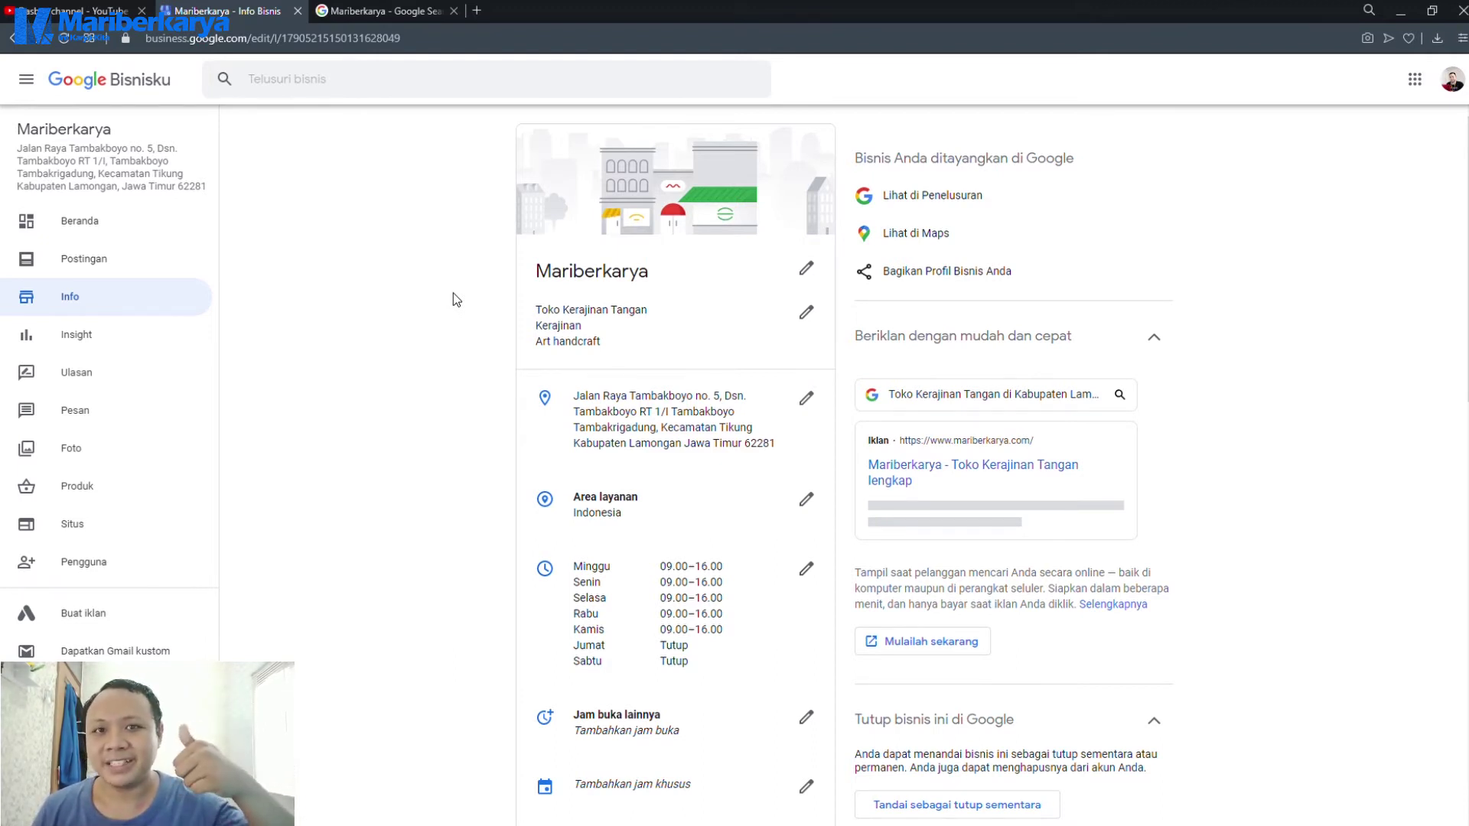
Open the business's posts (Postingan), look over the list, and check the options of the painted-can craft post.
click(101, 274)
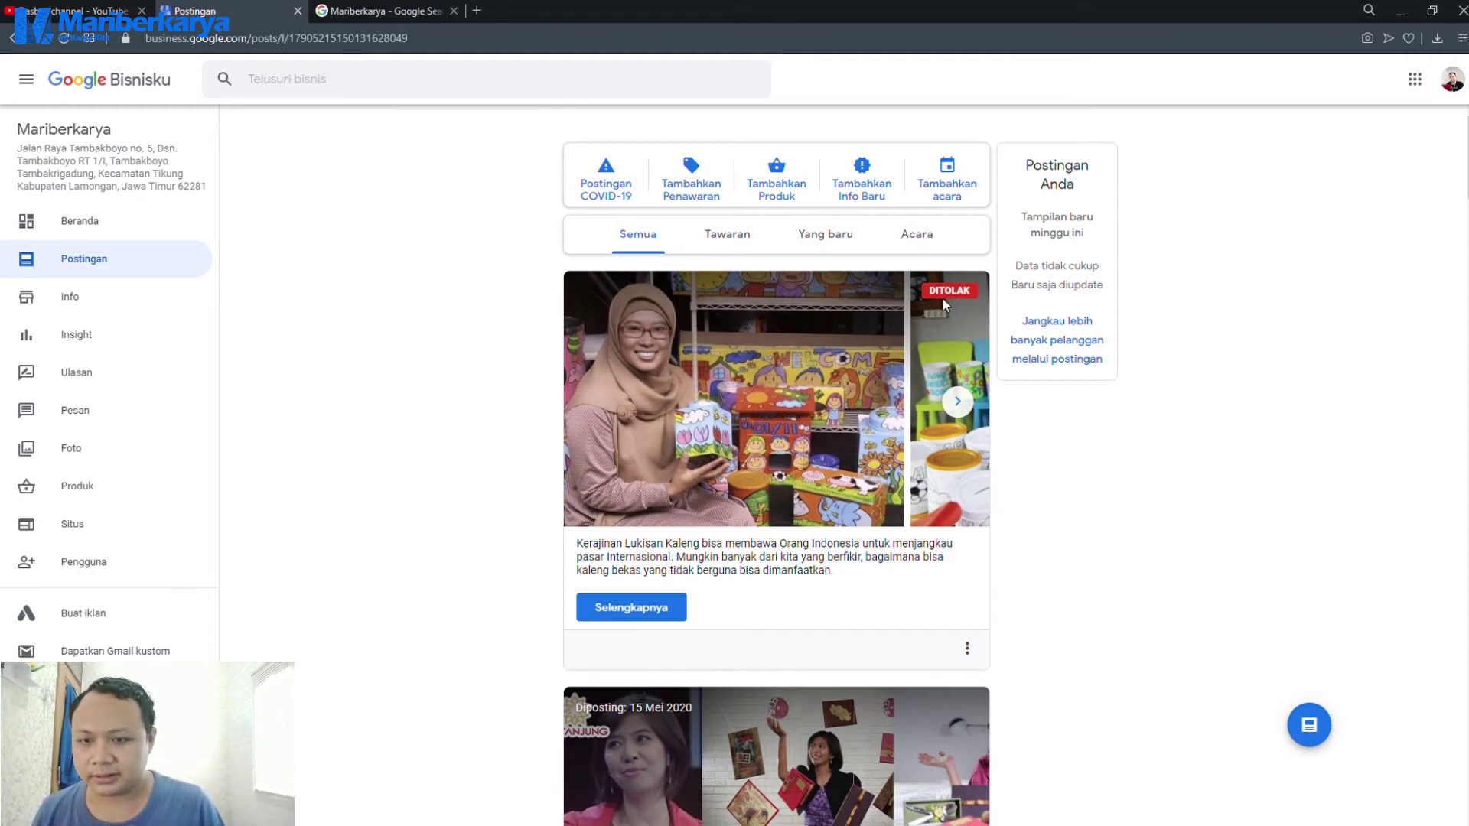
scroll(943, 303, down, 5)
scroll(951, 318, up, 5)
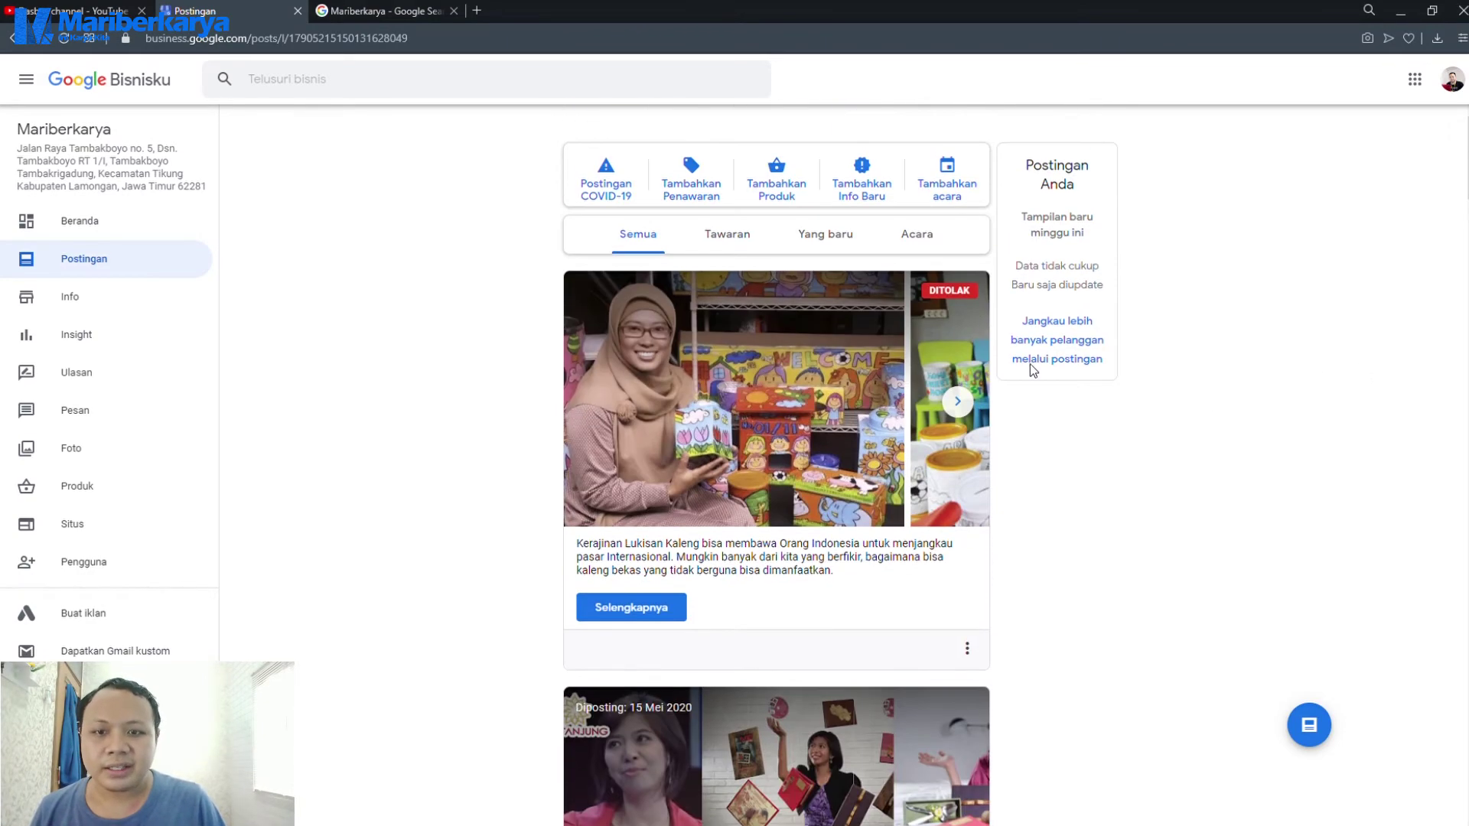
click(967, 650)
click(1106, 574)
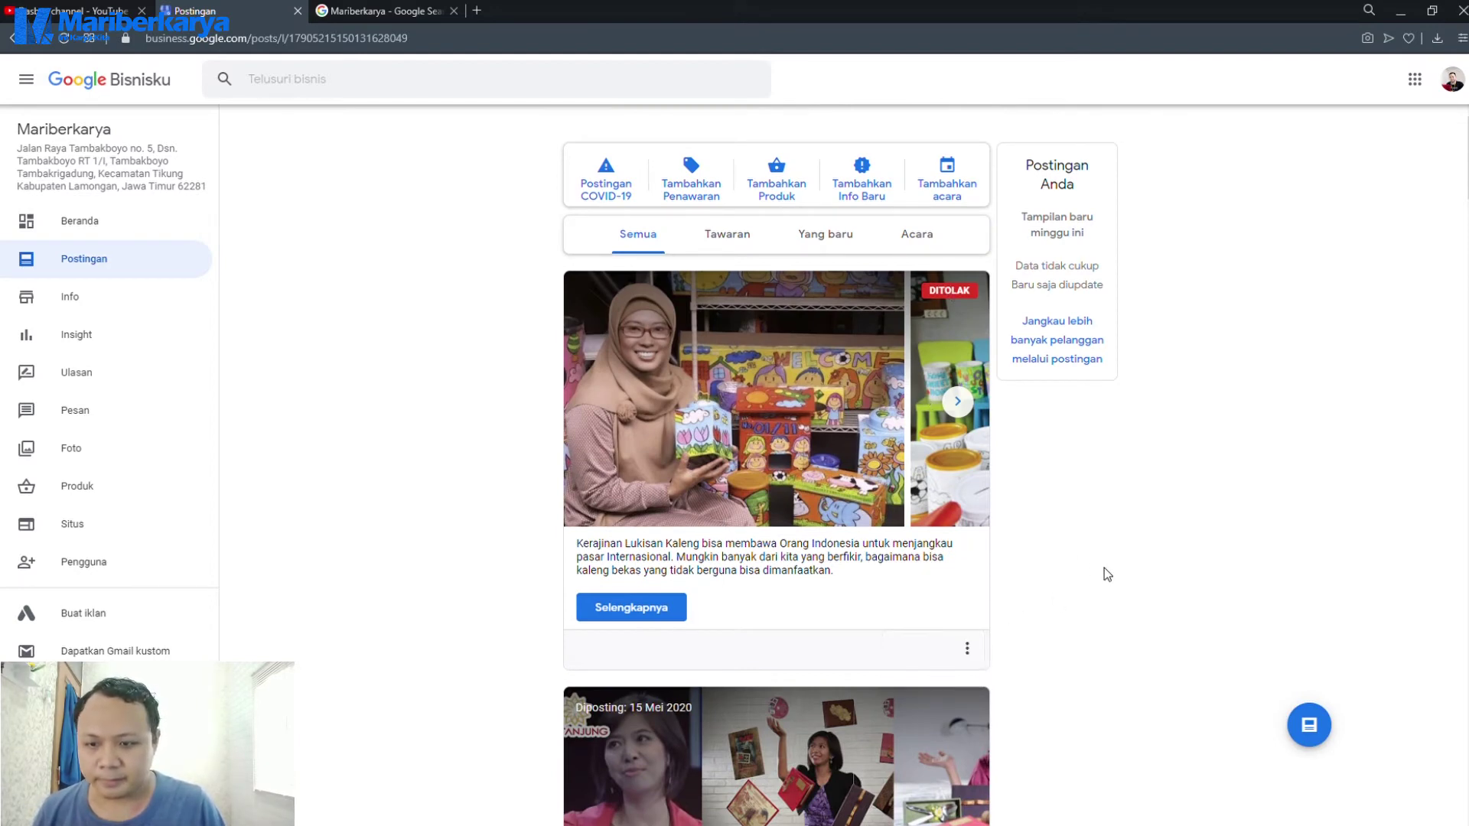
Open the painted-can craft post's Selengkapnya link, close the new page, and browse the older posts.
scroll(943, 493, down, 3)
click(637, 370)
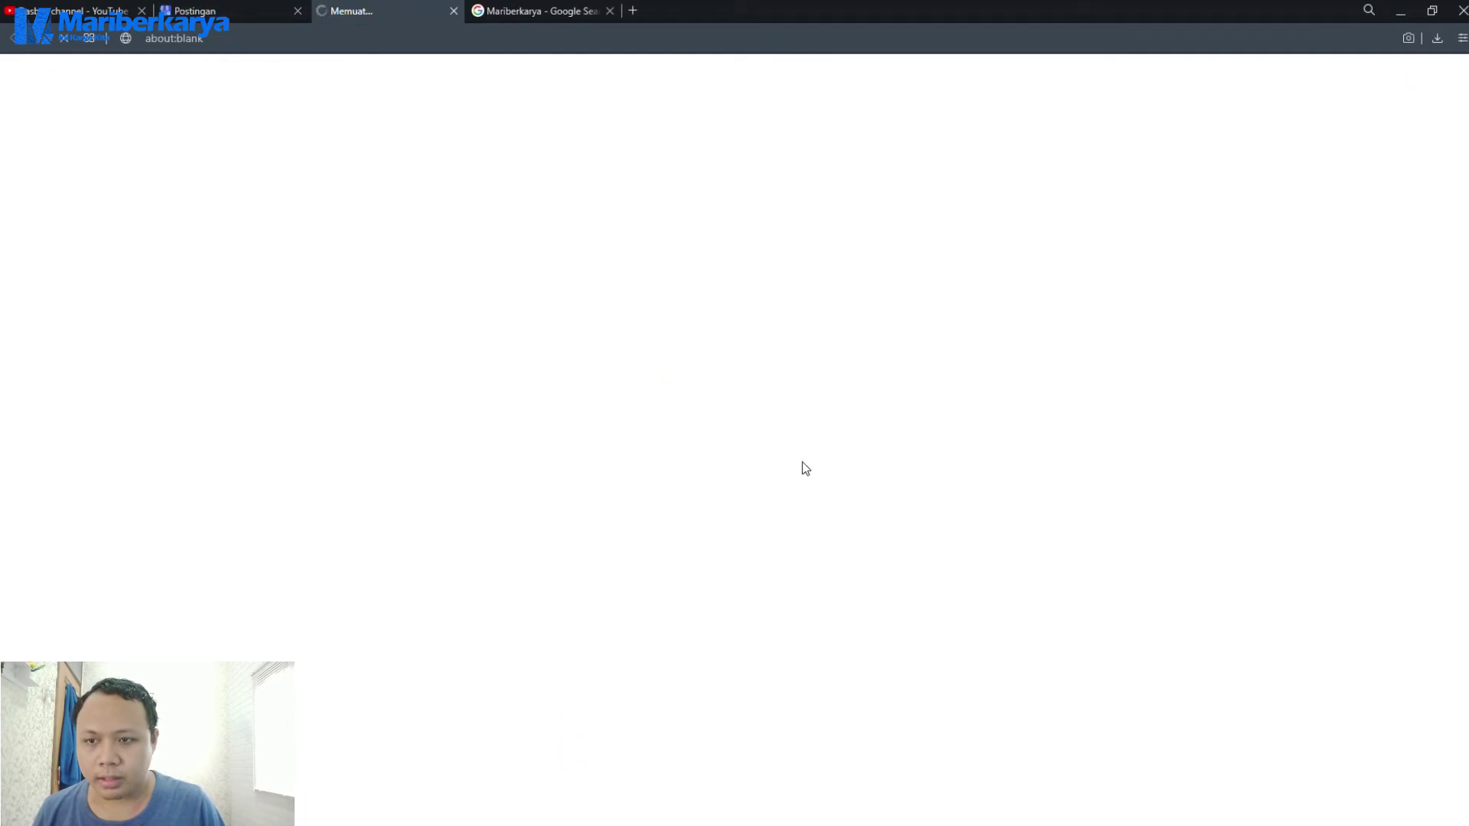
click(454, 11)
scroll(933, 361, down, 7)
scroll(933, 360, up, 10)
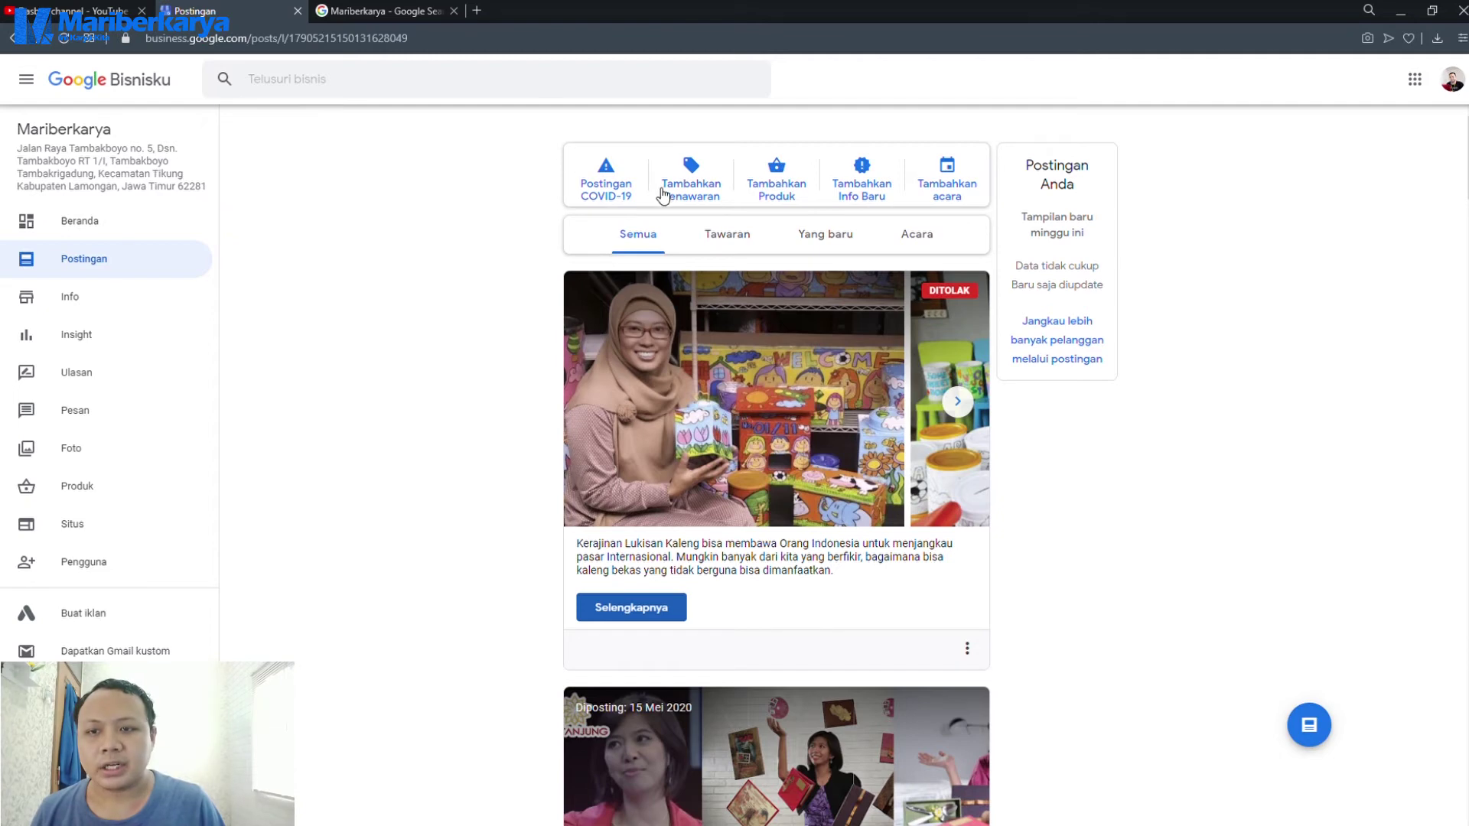
Try creating a COVID-19 post with a Telepon button, and discard it without entering a status.
click(608, 177)
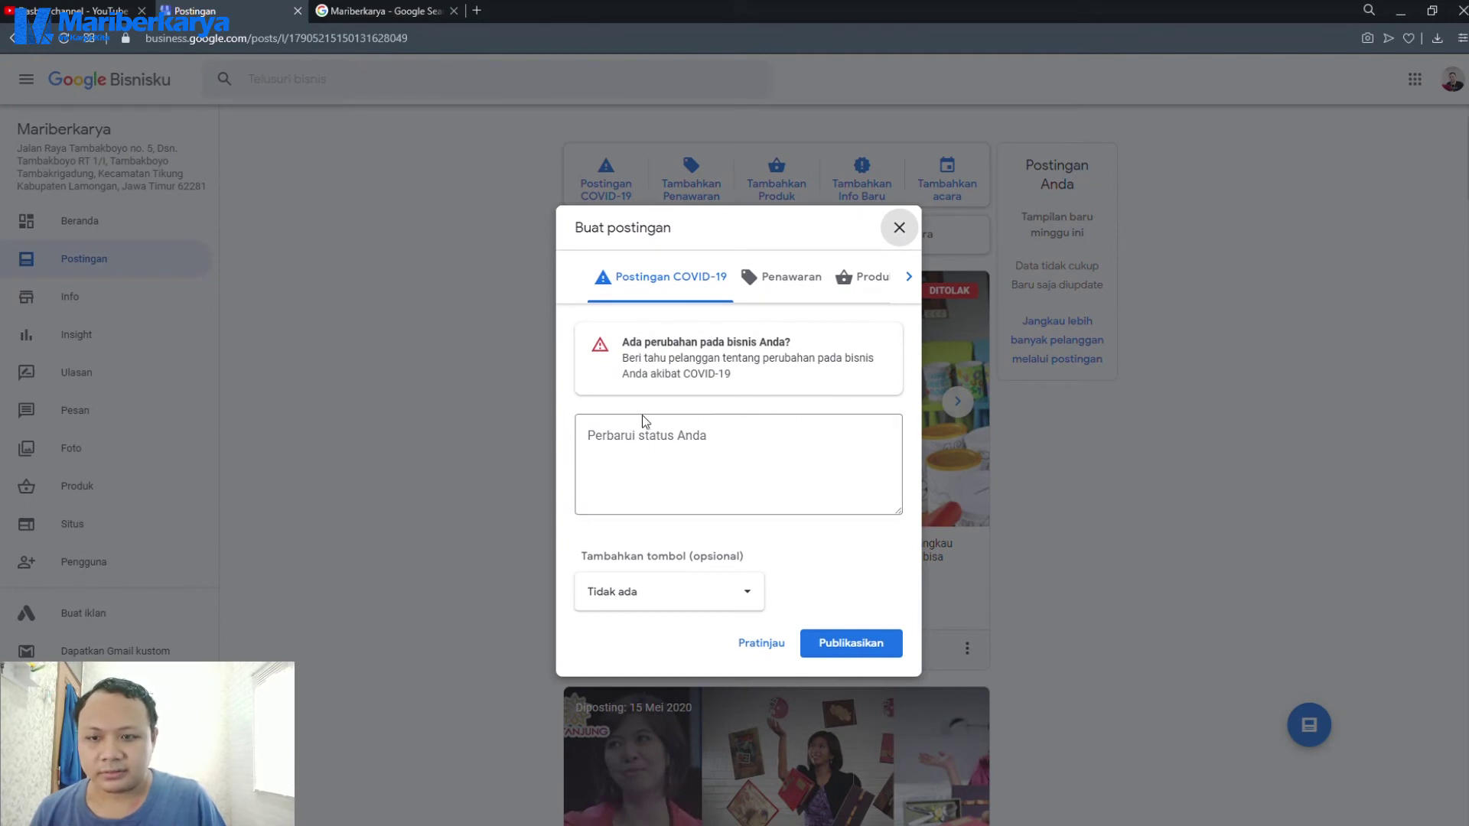
click(733, 589)
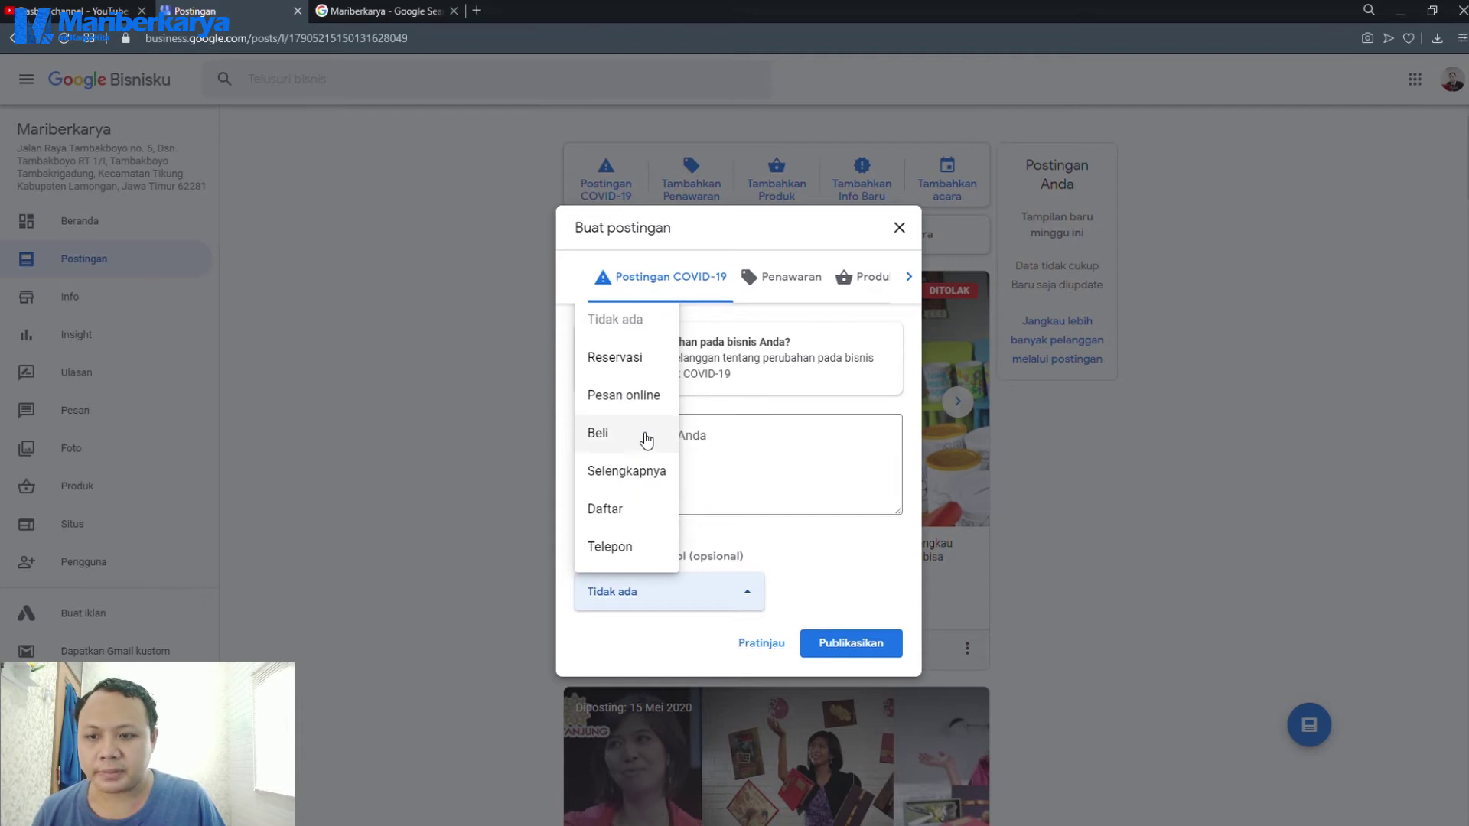
click(660, 555)
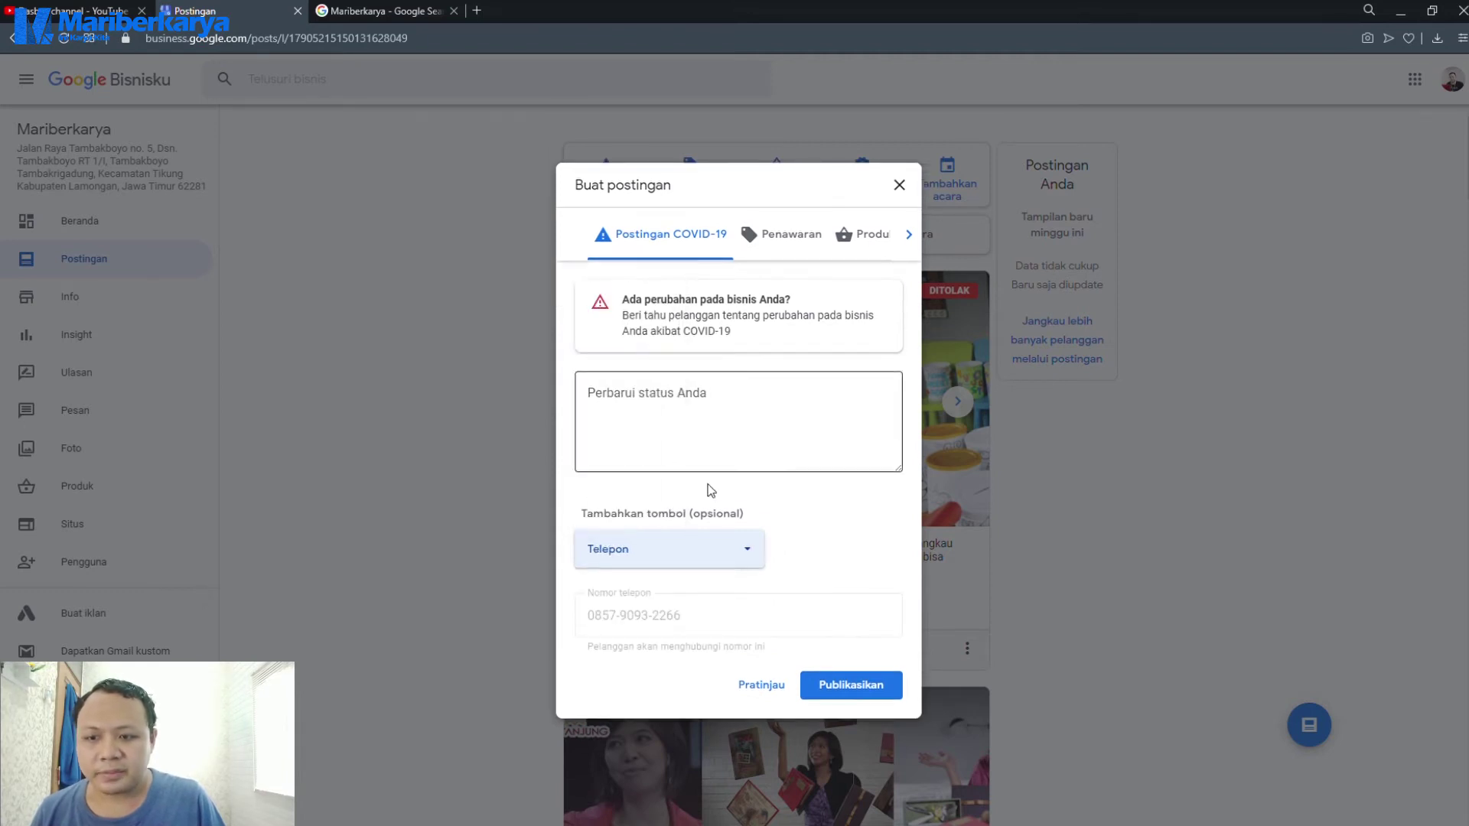
click(666, 409)
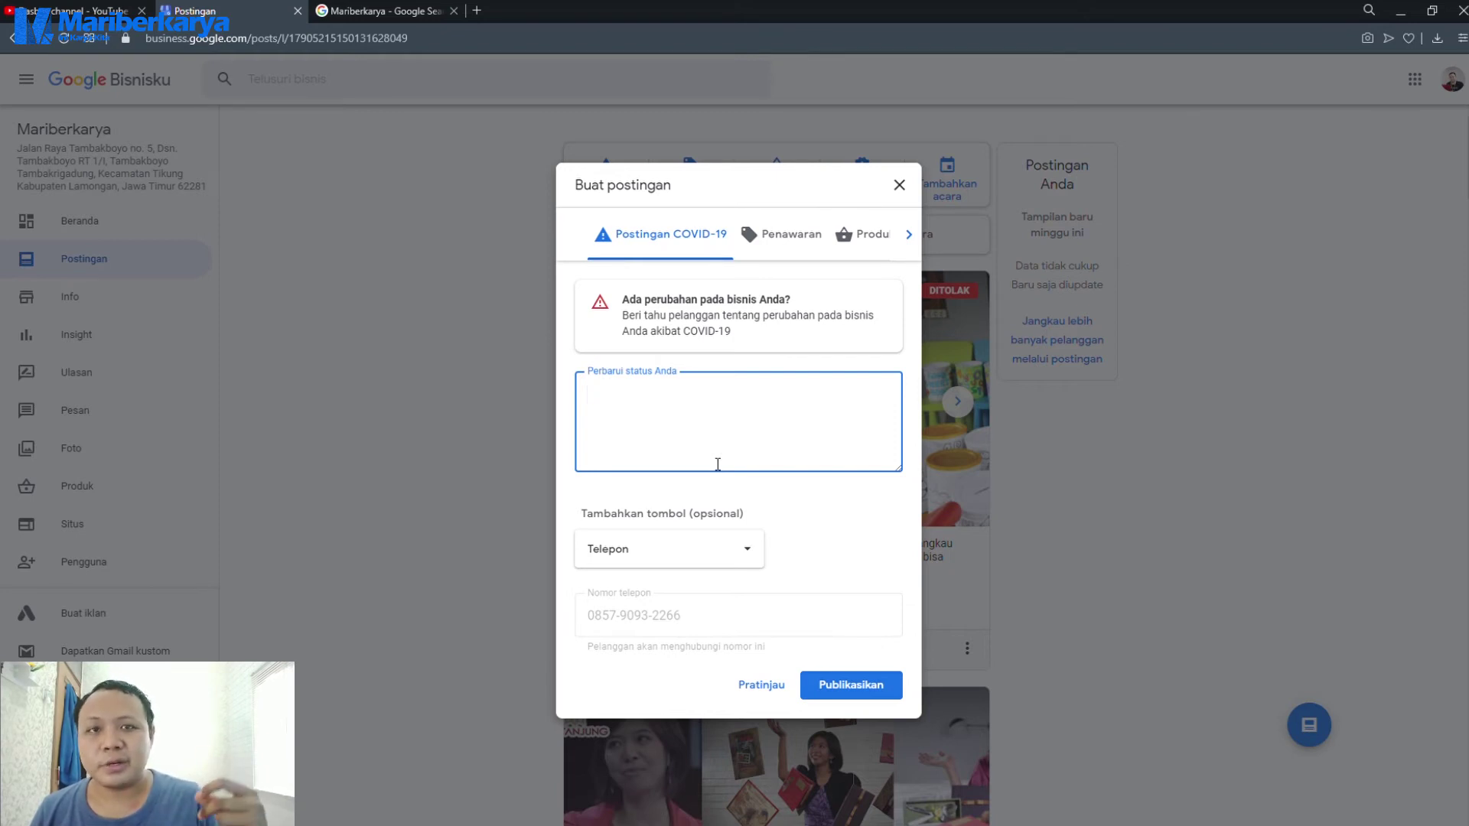
click(632, 613)
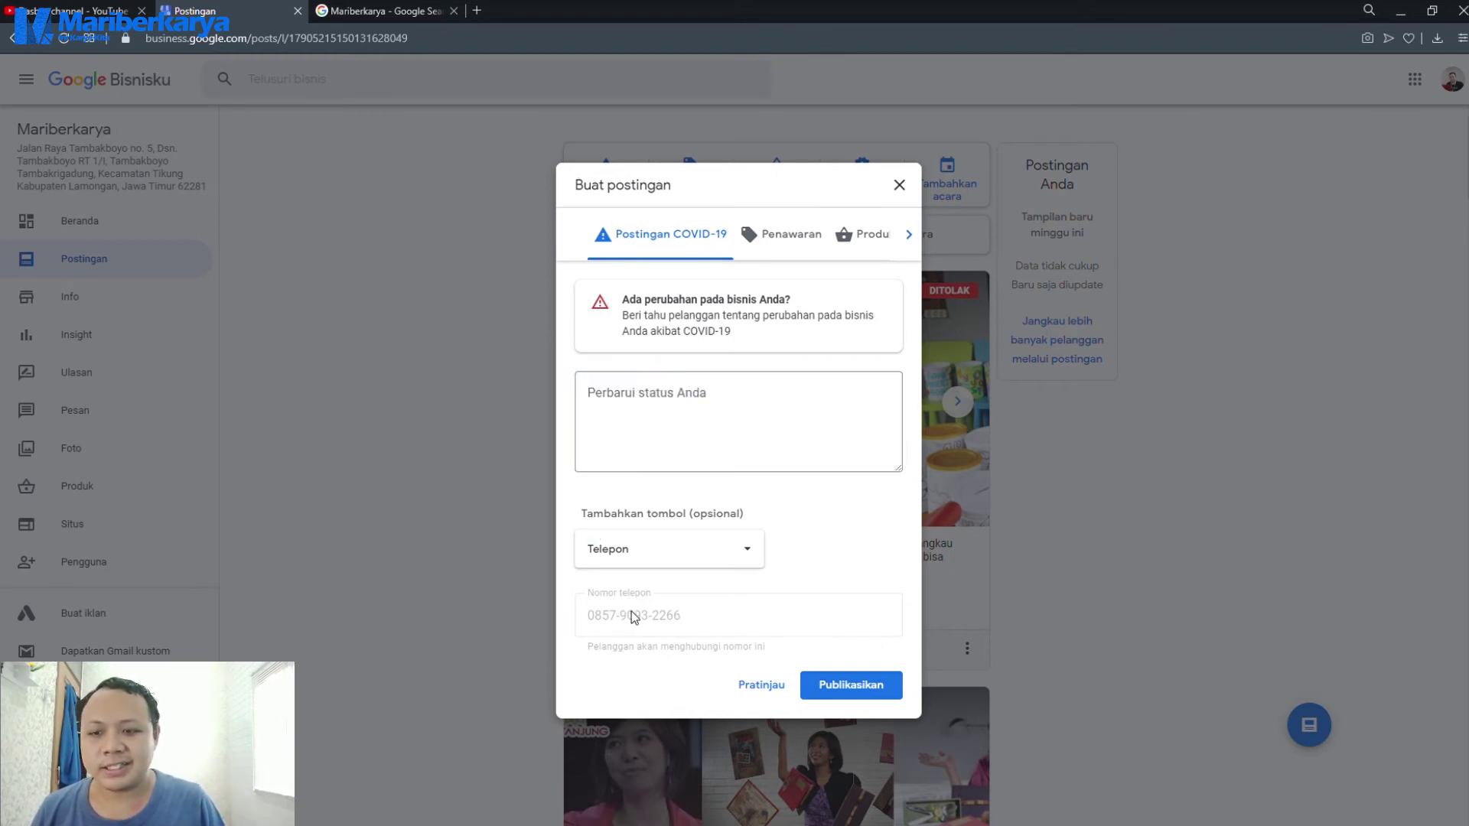
click(899, 185)
Open the business insights and examine the customer search breakdown, search queries, and the final peak in Search and Maps views.
scroll(1057, 531, down, 20)
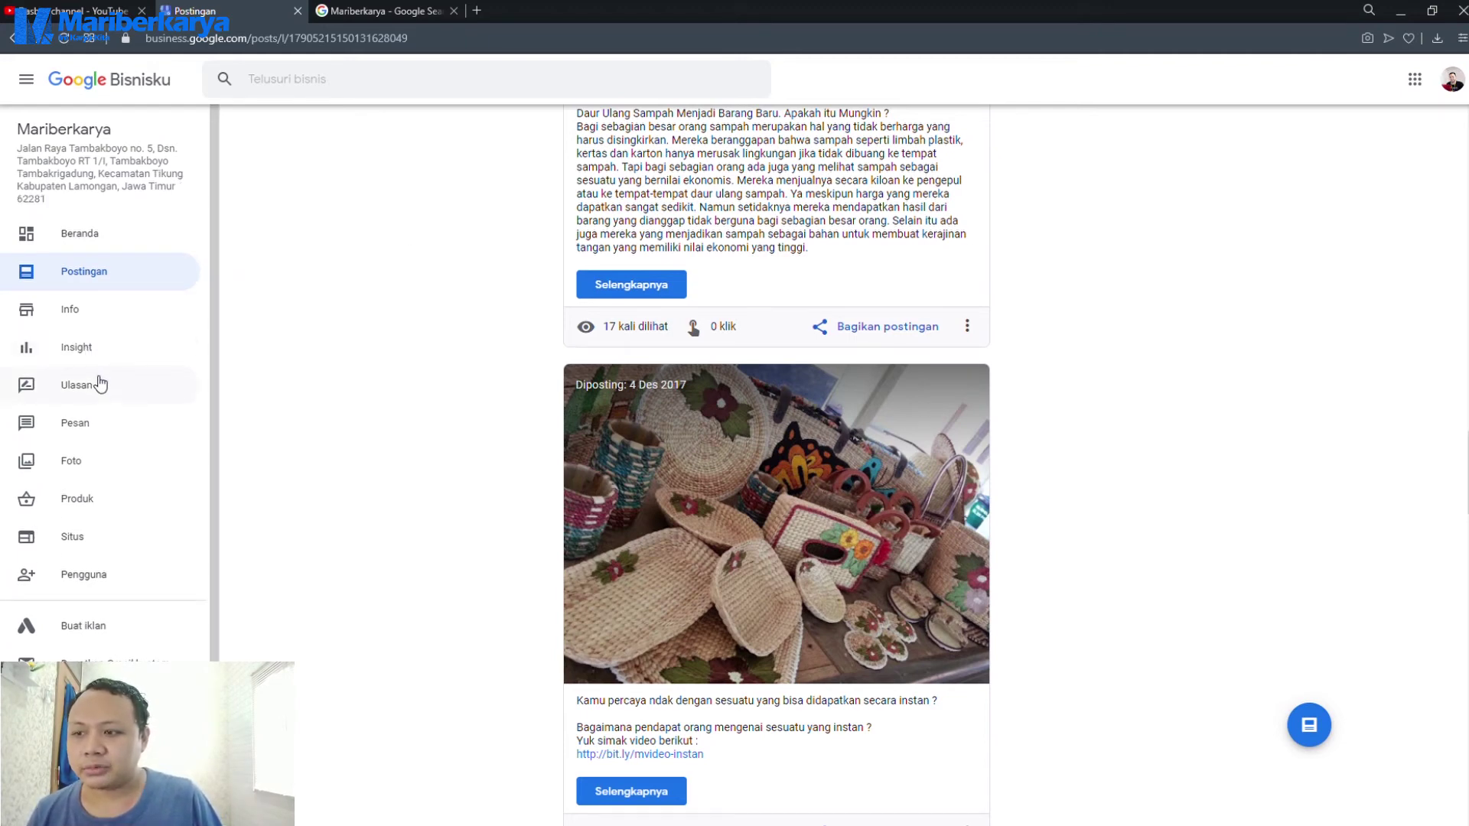
click(102, 352)
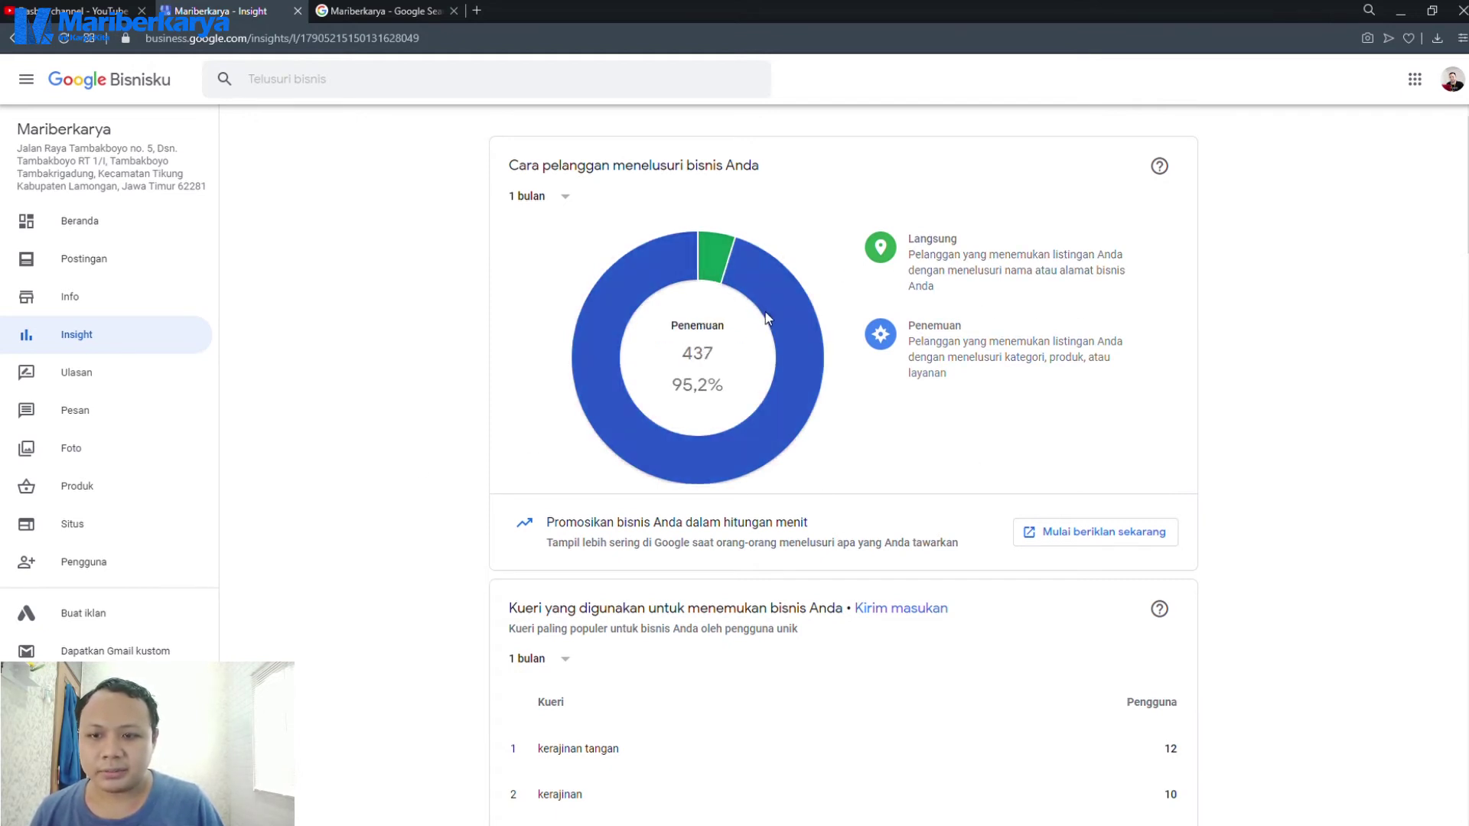
scroll(1022, 348, down, 1)
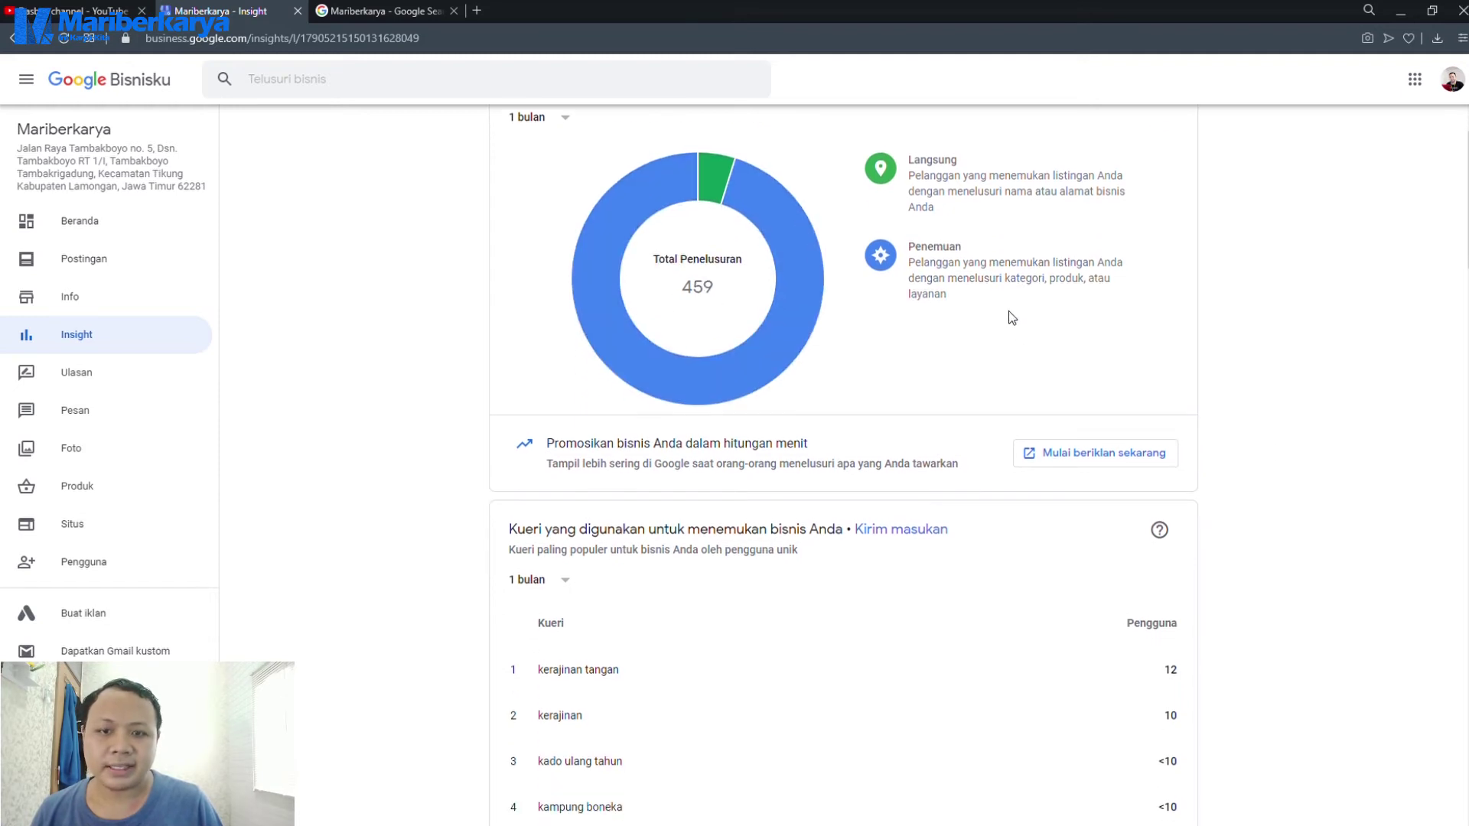
scroll(948, 351, down, 3)
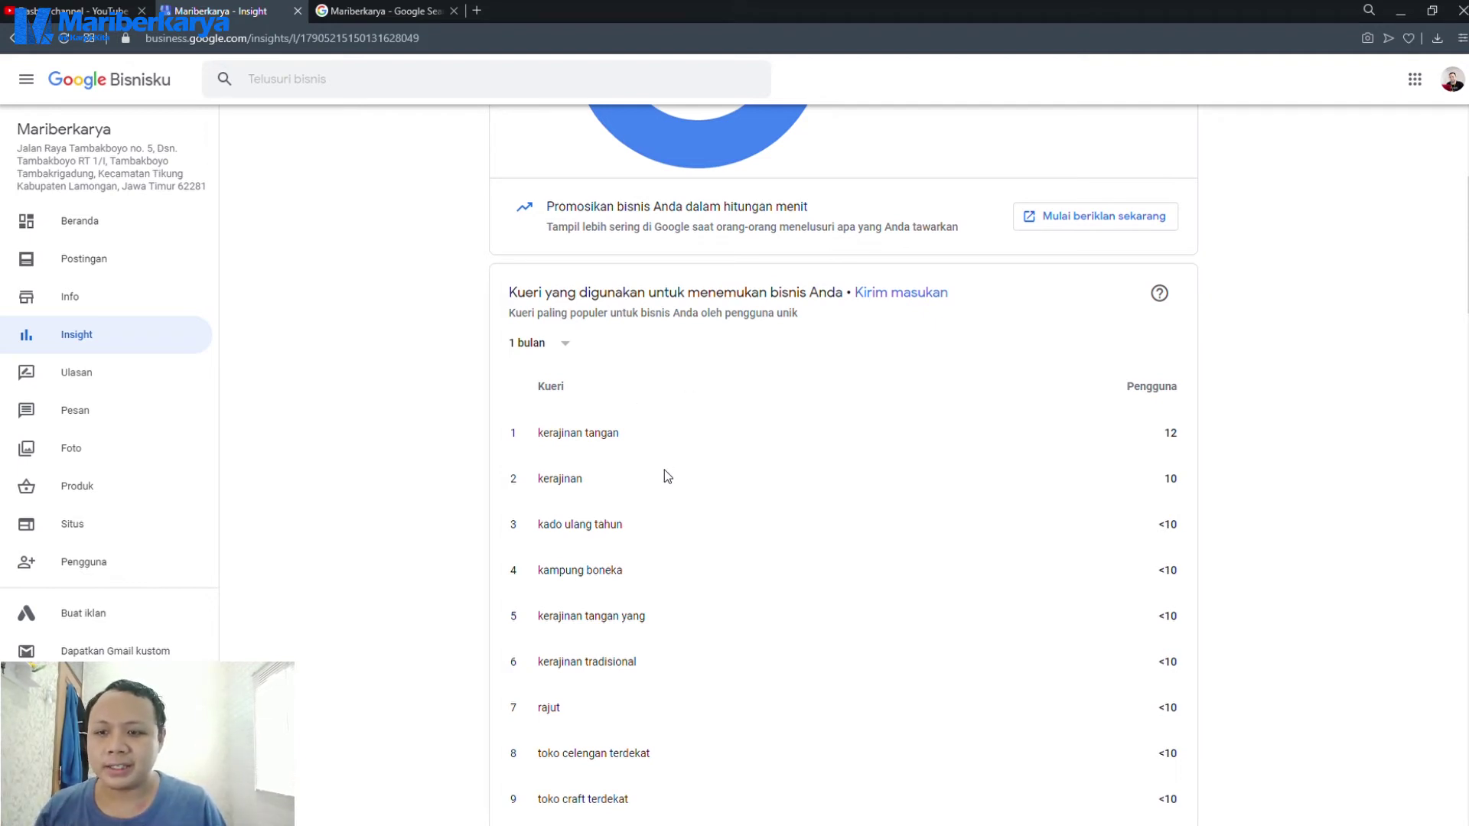
scroll(667, 475, down, 3)
scroll(673, 475, down, 6)
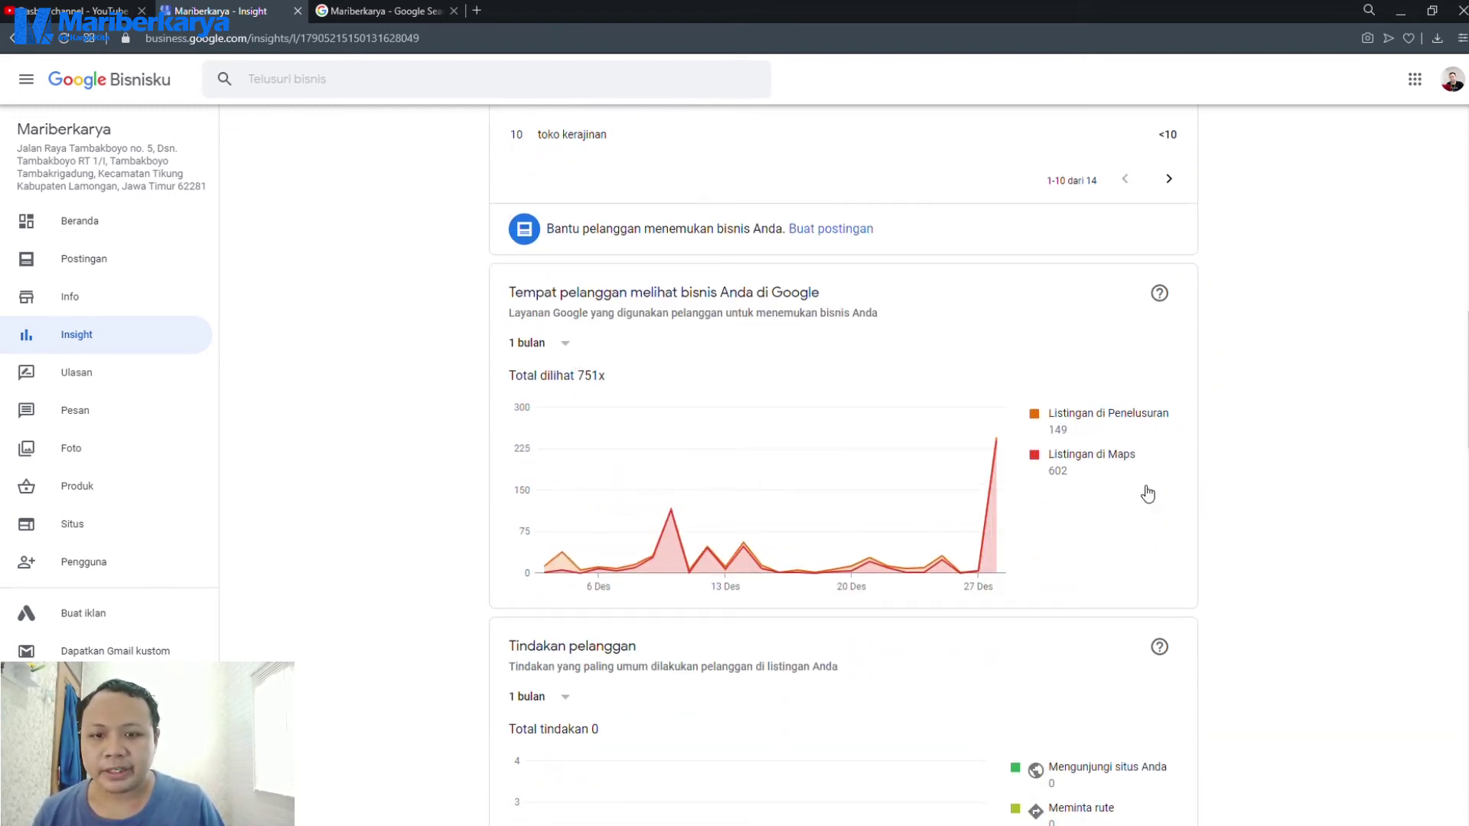
mouse_move(993, 480)
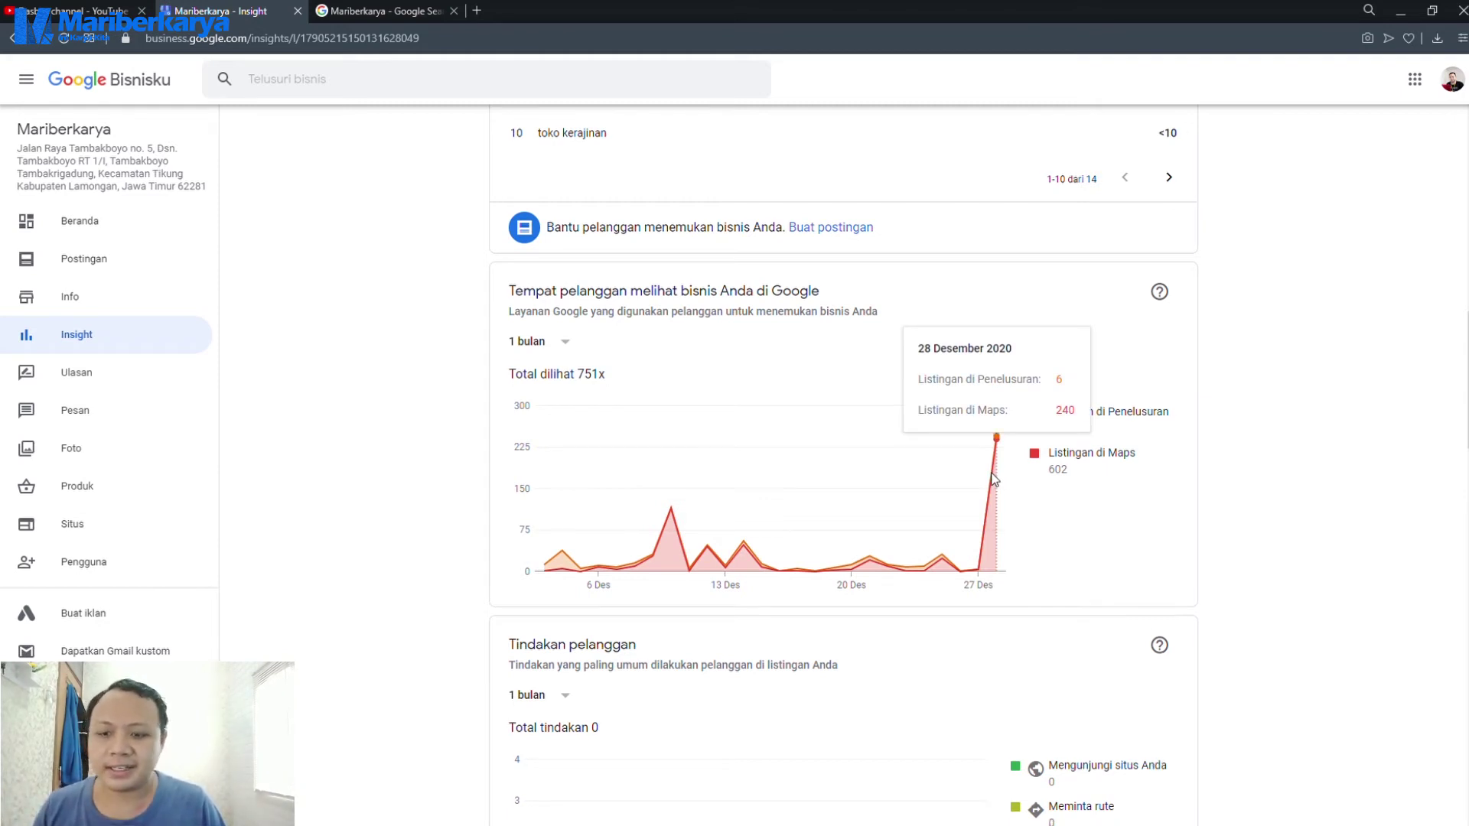
Look through the remaining insights down to the photo count chart, and open the customer reviews (Ulasan) to browse the full list.
scroll(994, 479, down, 10)
scroll(993, 480, down, 10)
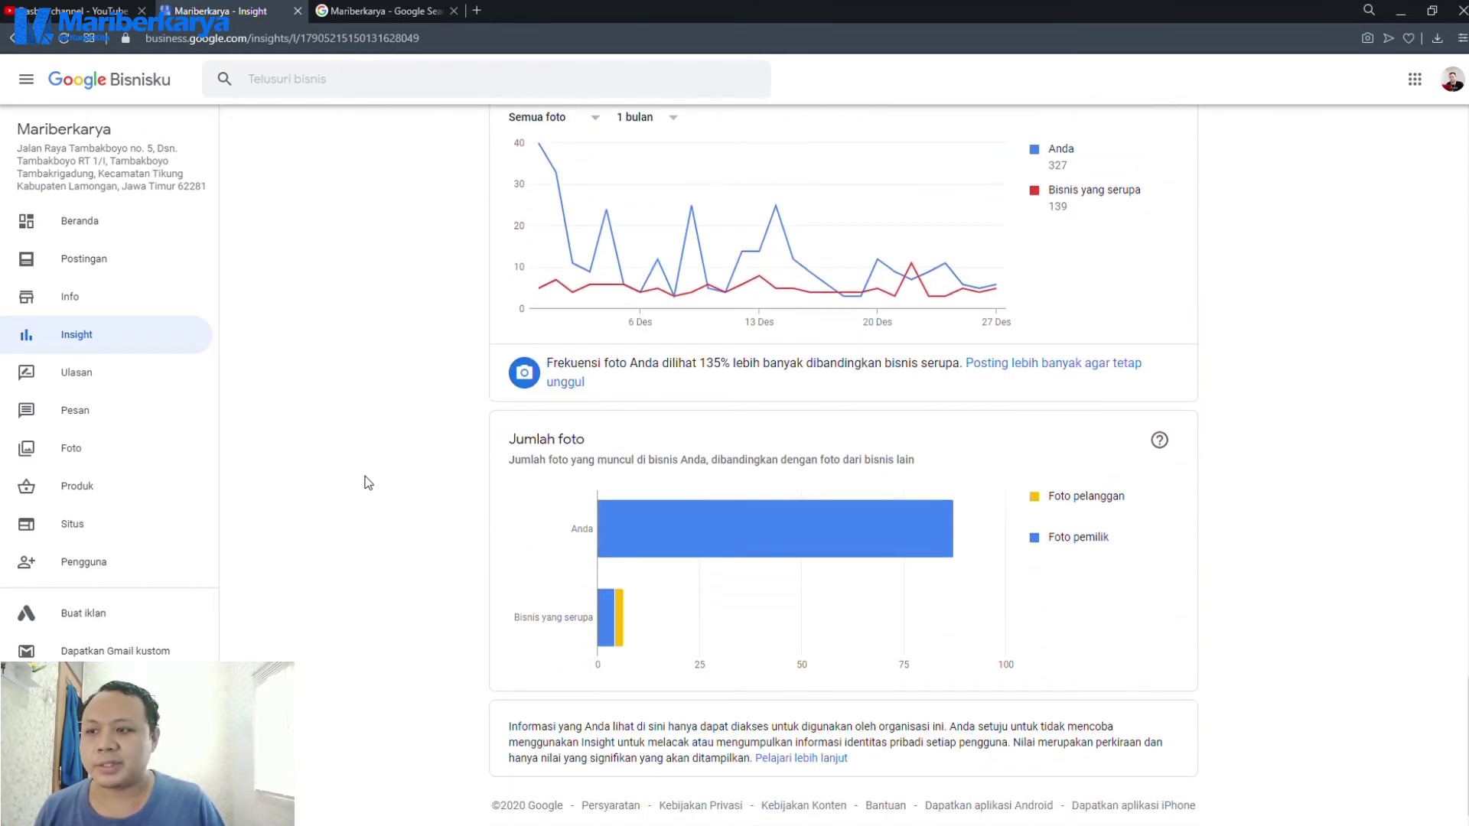
click(118, 392)
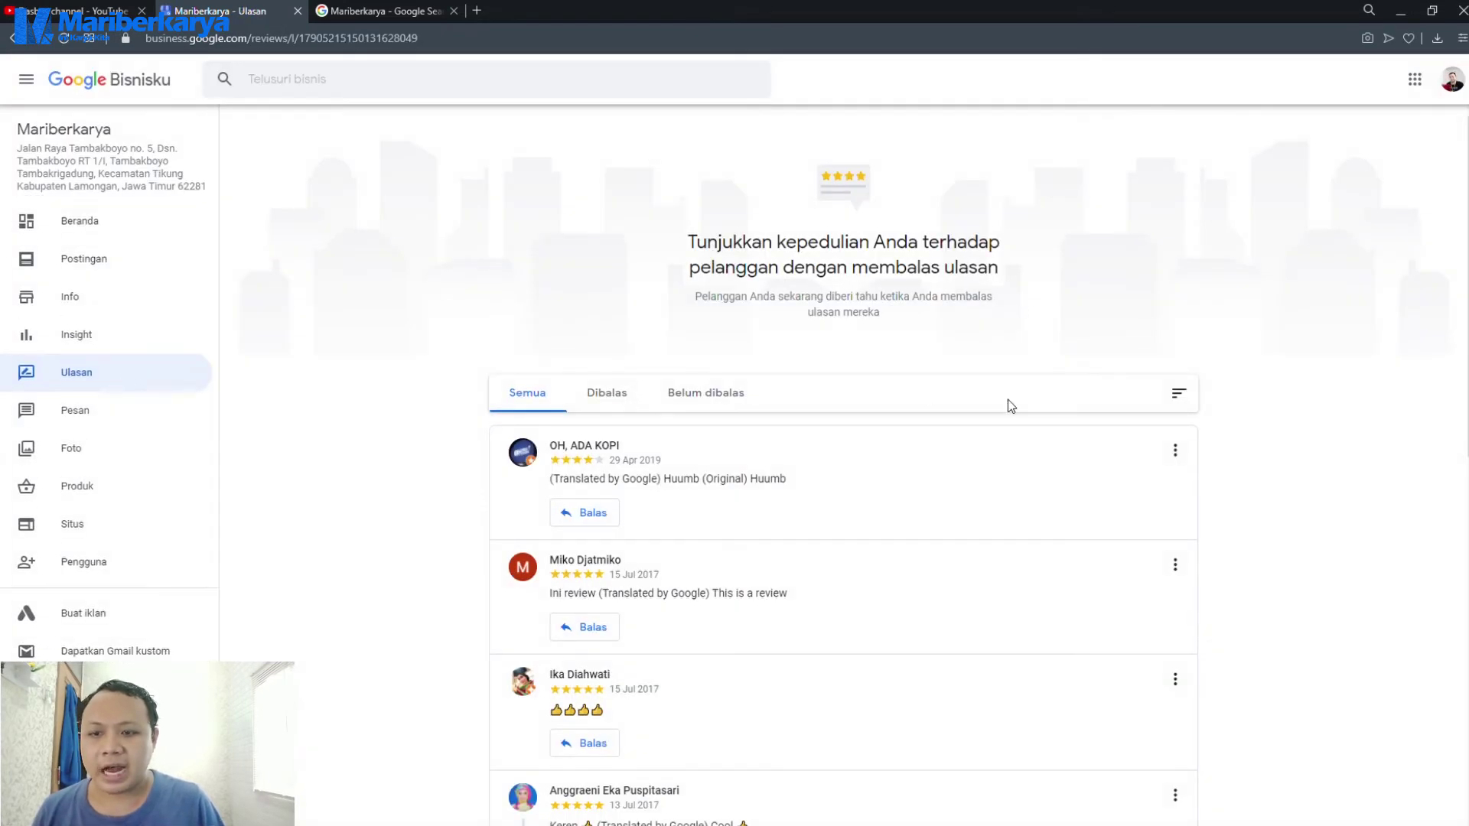
scroll(1007, 399, down, 5)
scroll(1048, 436, down, 5)
scroll(1058, 445, up, 4)
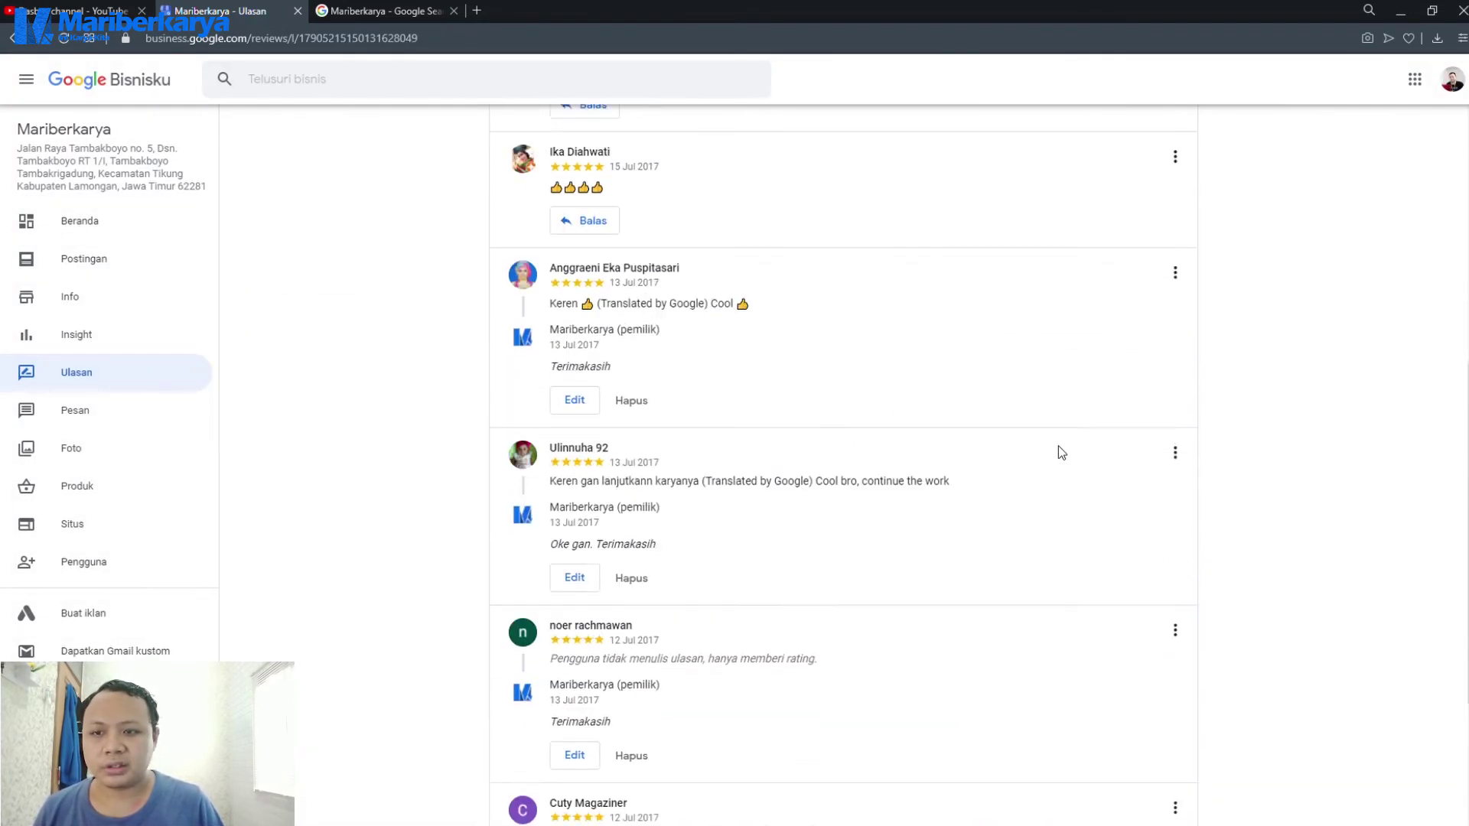
scroll(1058, 447, up, 4)
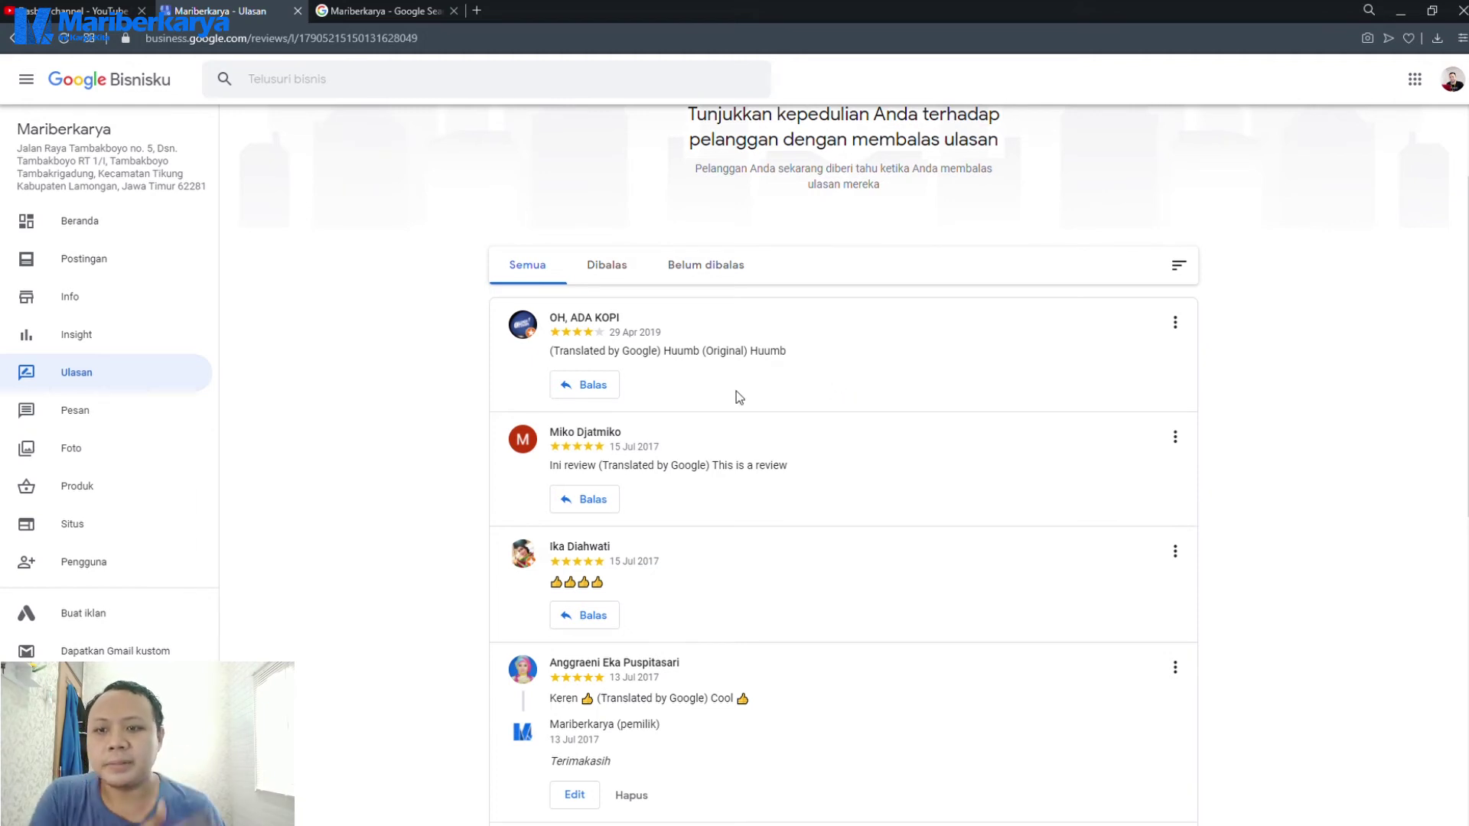
Filter the reviews by Belum dibalas and by Dibalas, look over the replied ones, and return to Semua.
click(741, 264)
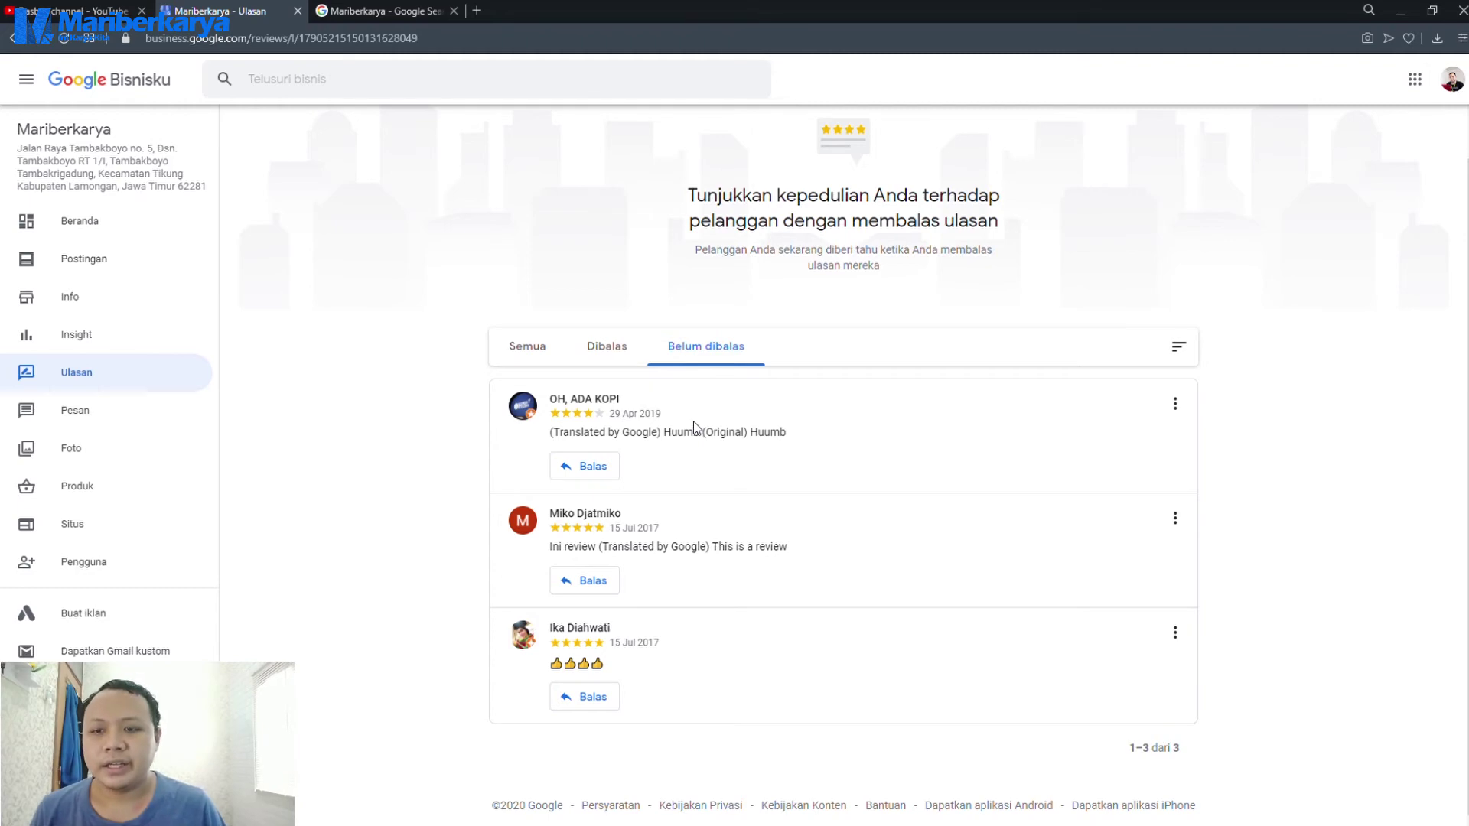
click(534, 362)
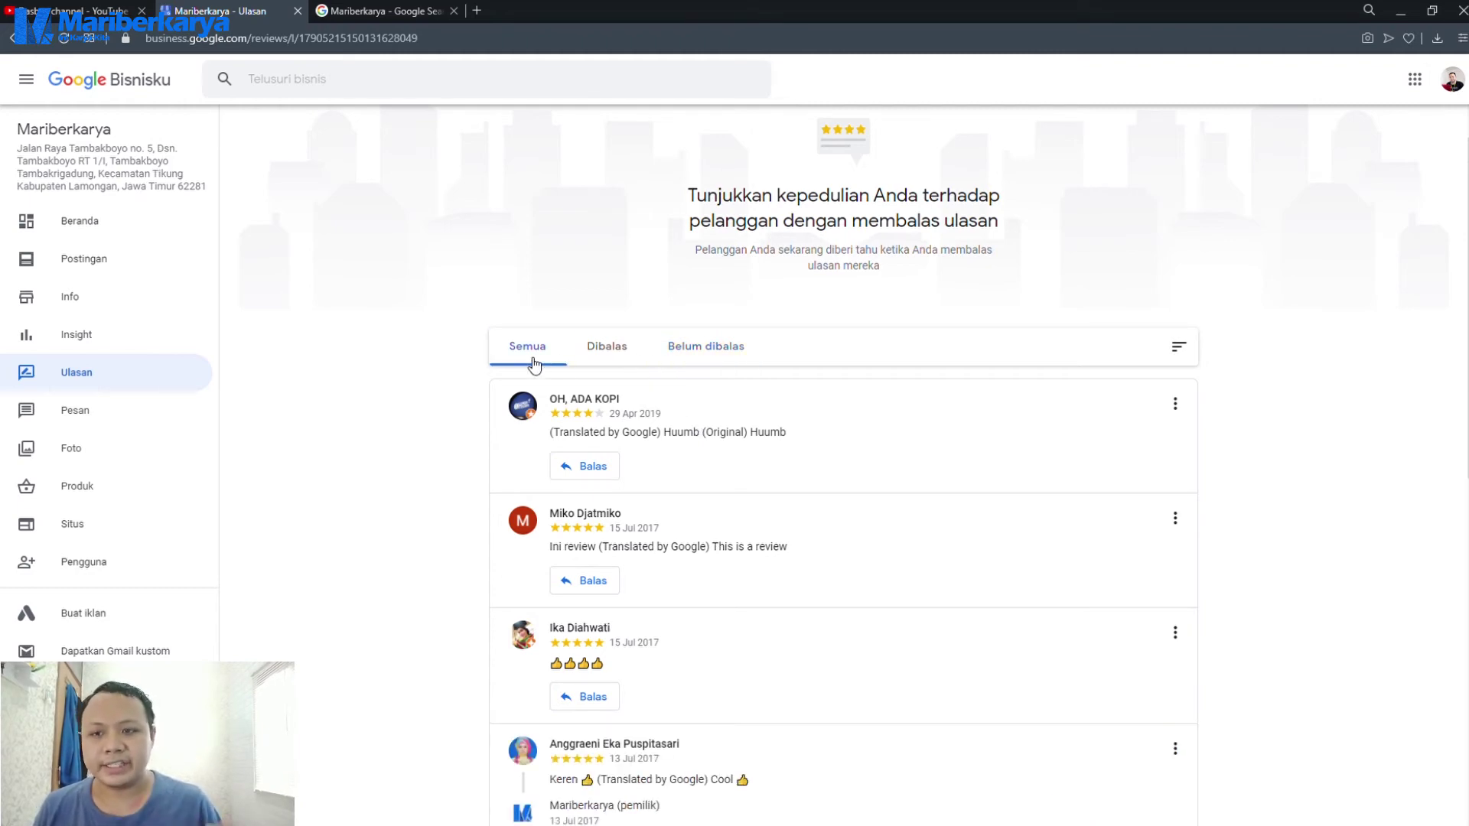
click(609, 346)
scroll(764, 459, down, 5)
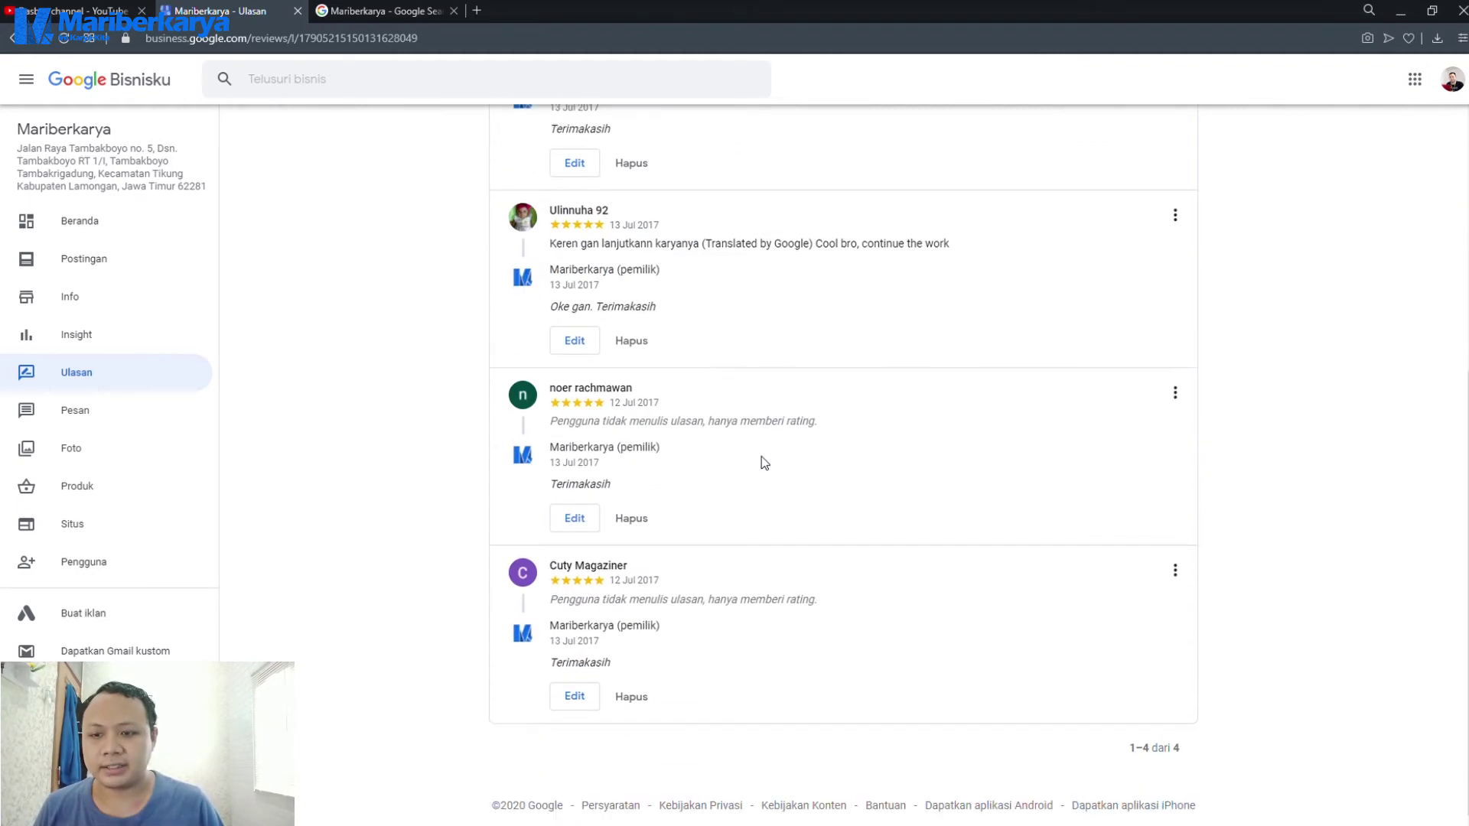
scroll(764, 464, up, 5)
scroll(764, 463, up, 1)
click(535, 398)
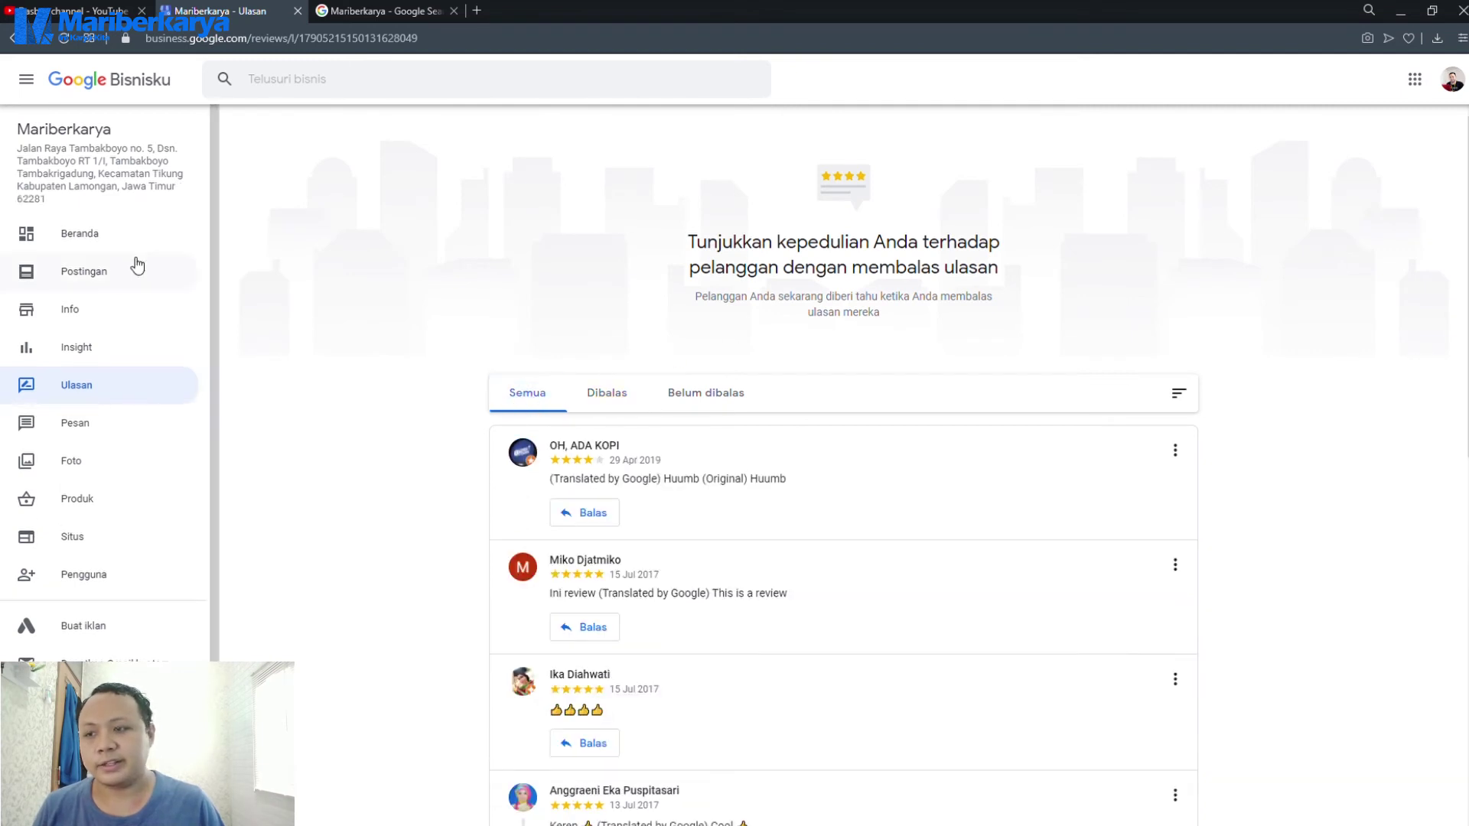
Open the business's photos (Foto) and check the Video, Interior and Eksterior categories.
click(97, 460)
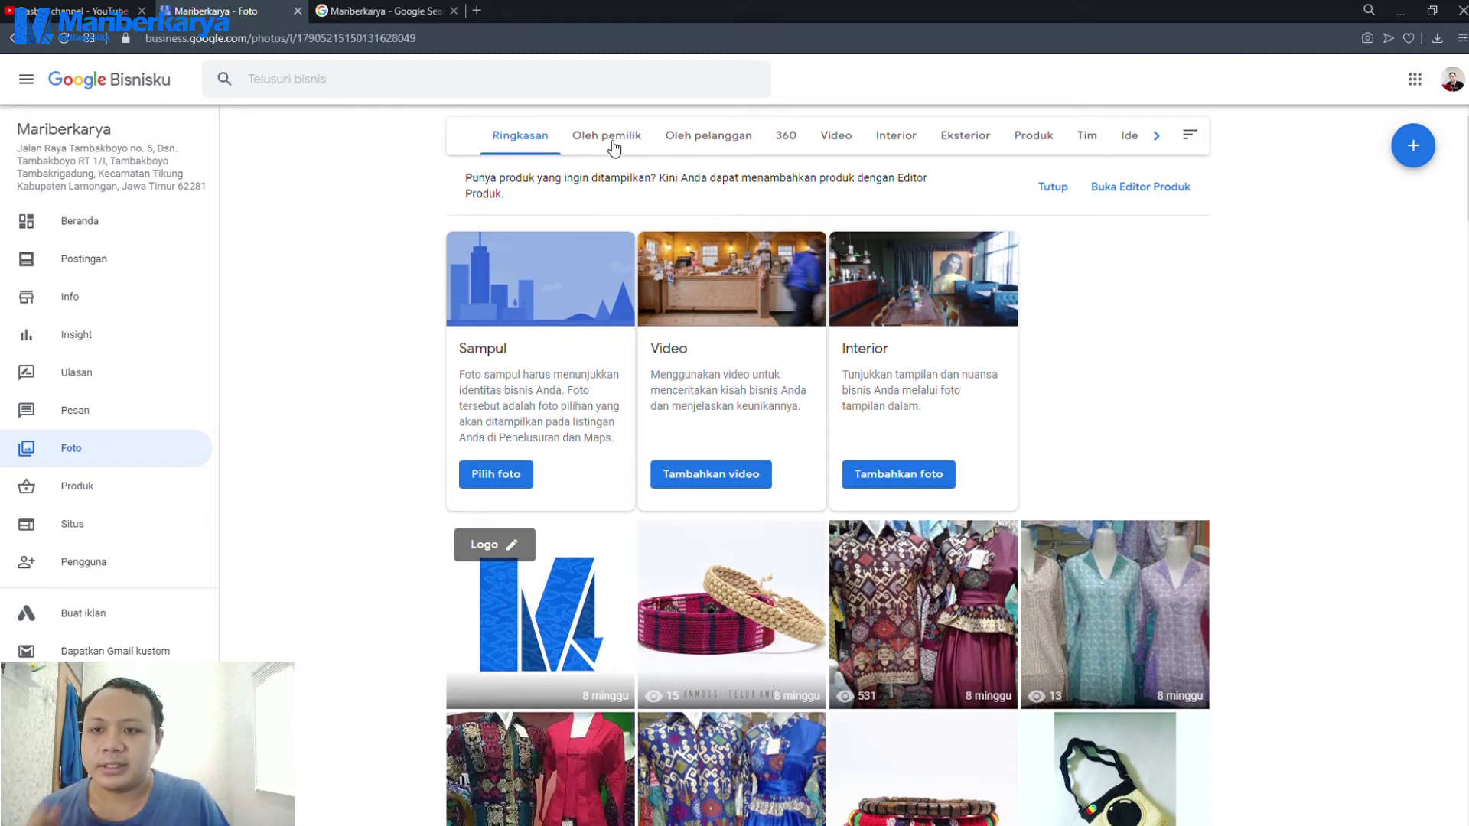
click(837, 141)
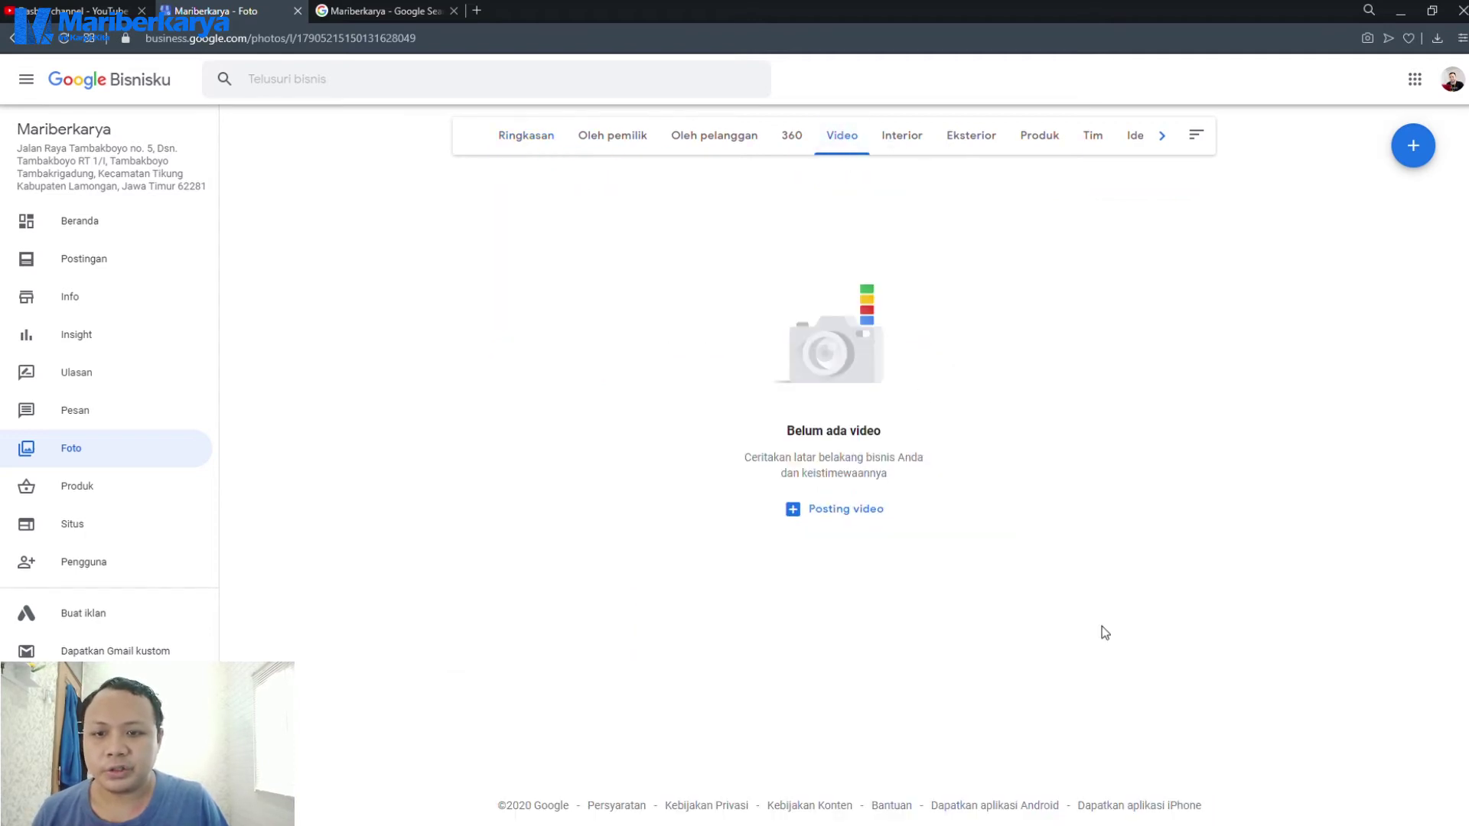
click(908, 144)
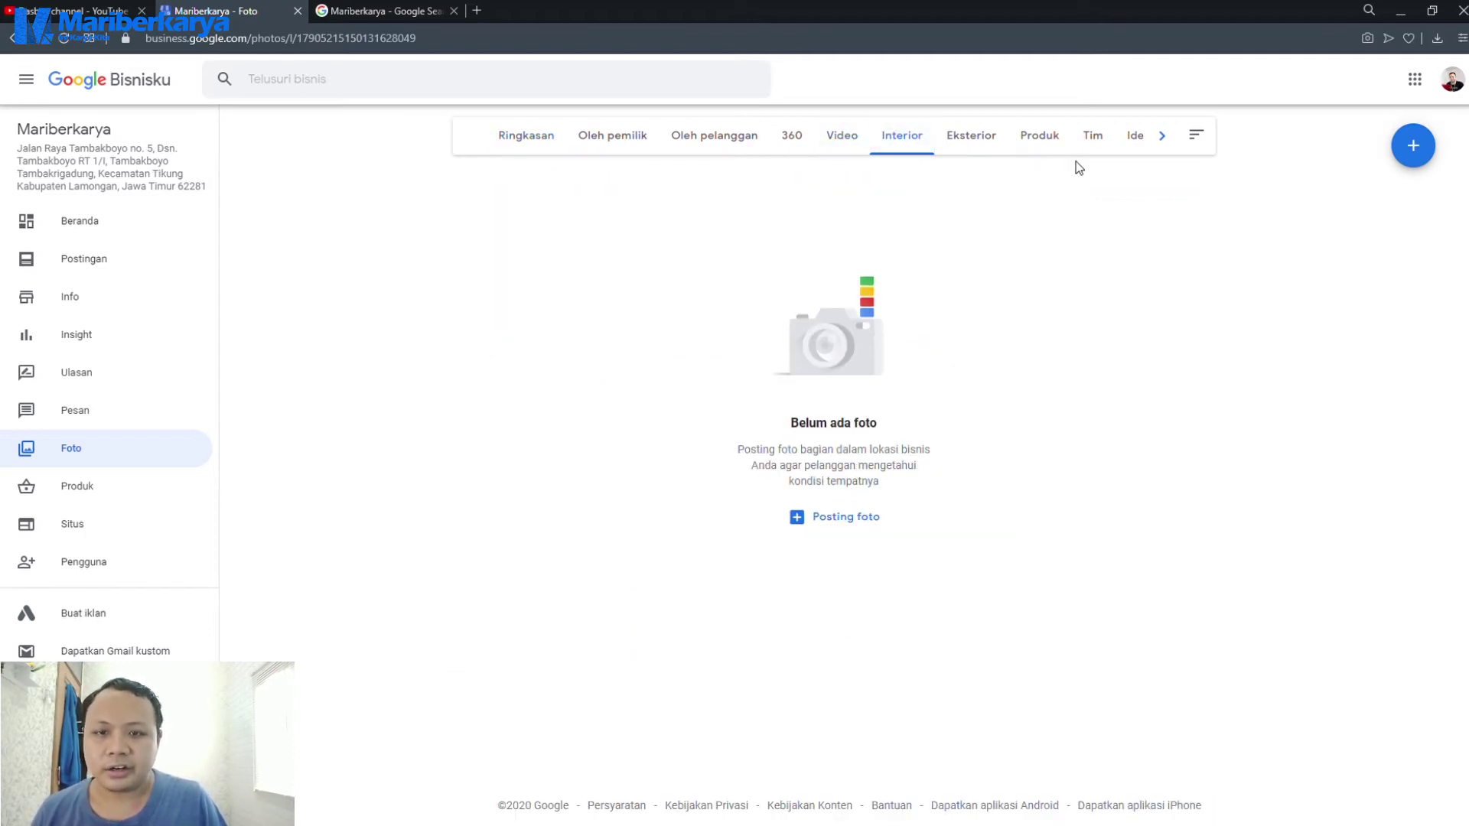
click(973, 148)
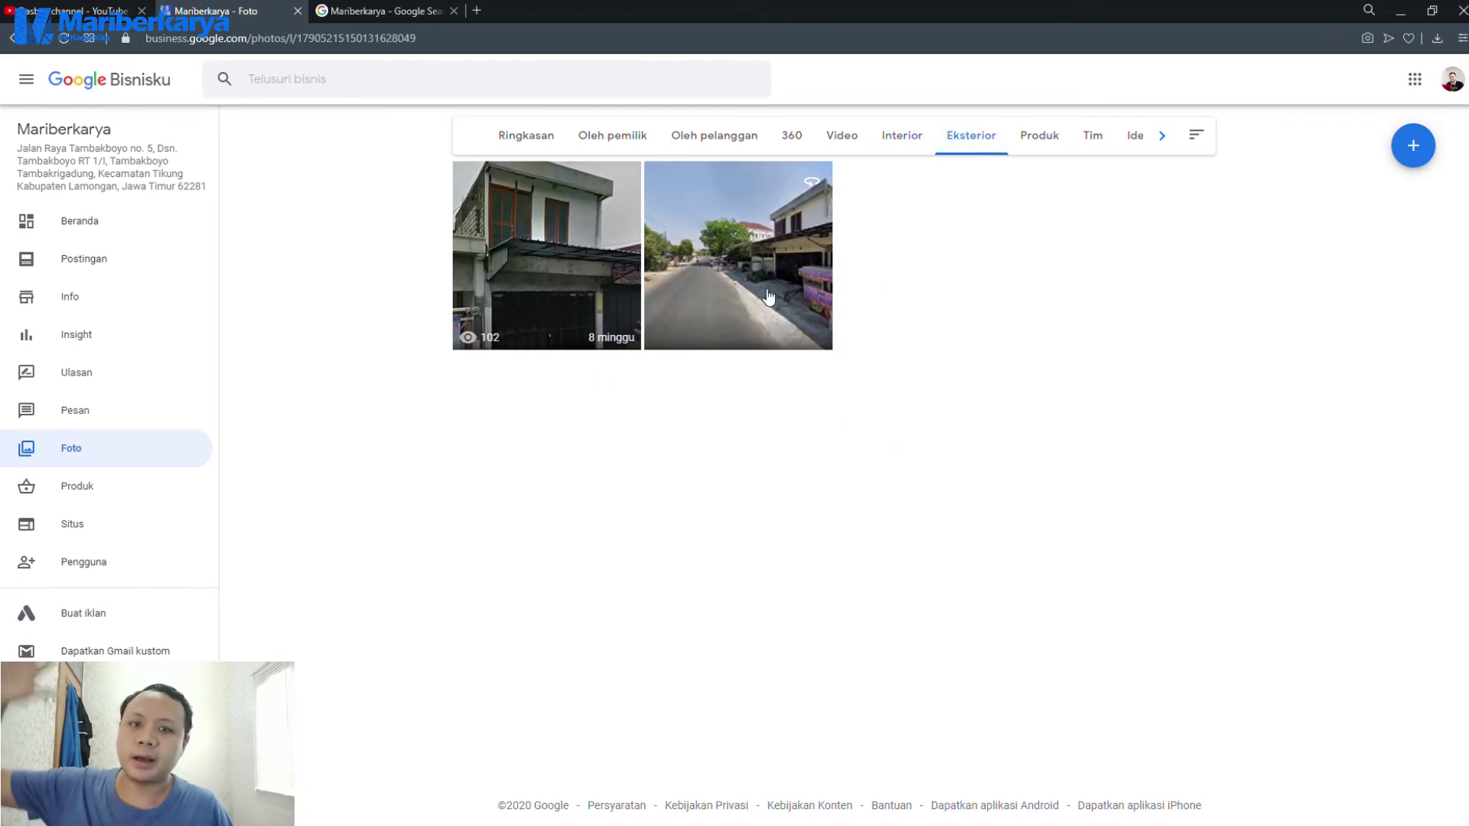
Show the photos in the Produk category and browse through them.
click(1025, 149)
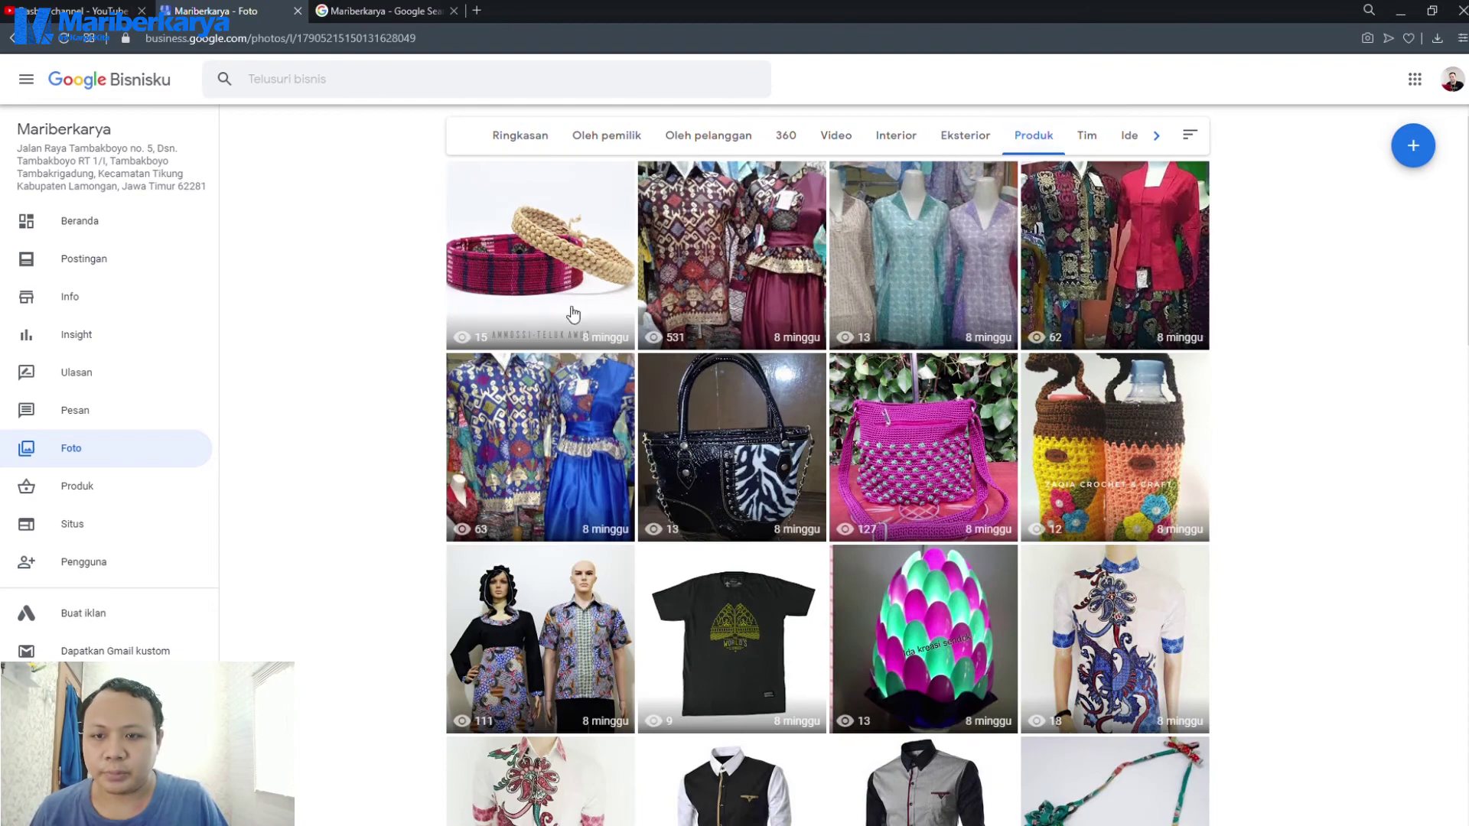
scroll(604, 367, down, 10)
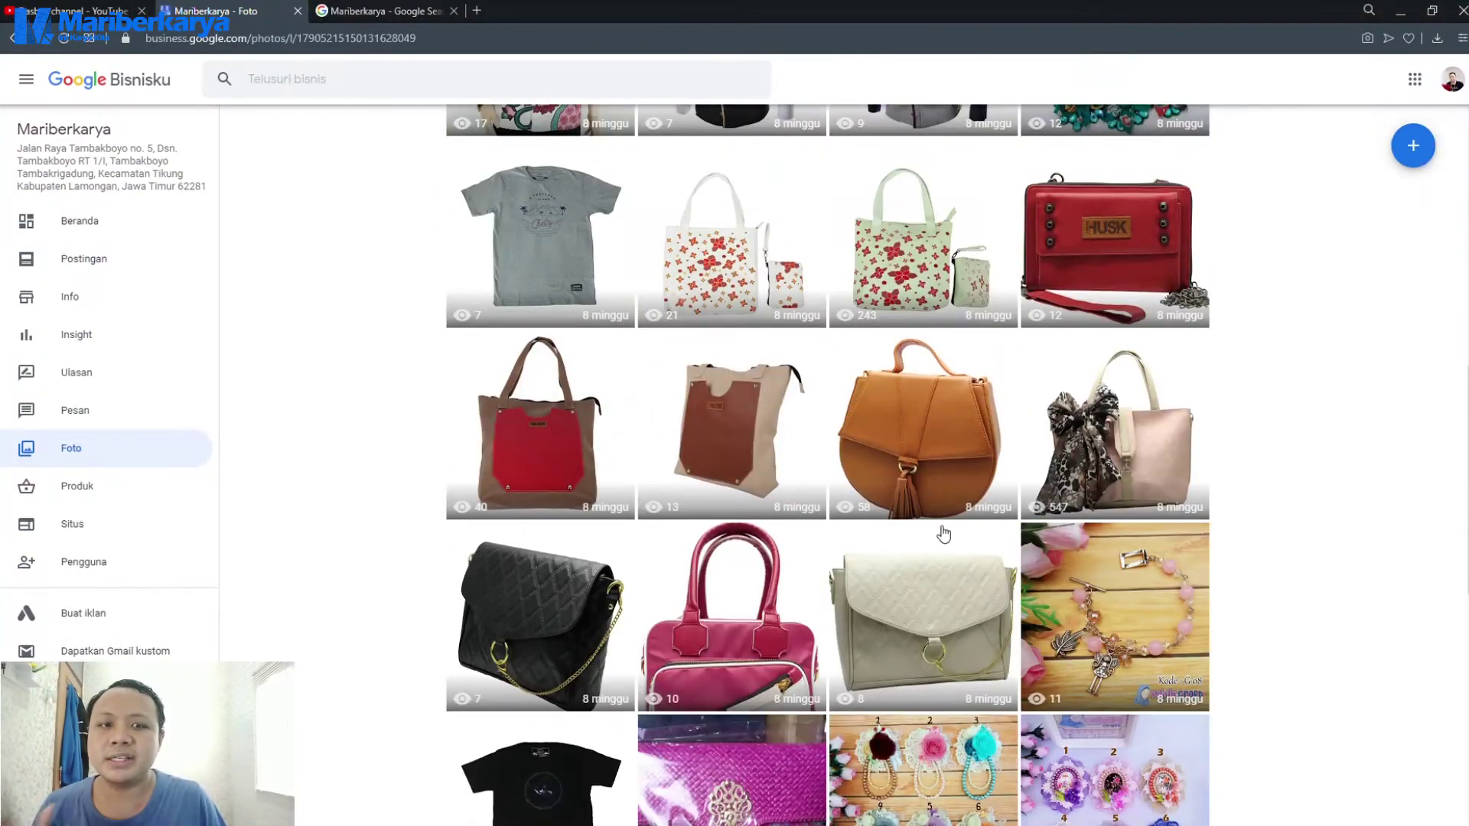
scroll(941, 534, up, 7)
scroll(1043, 385, up, 5)
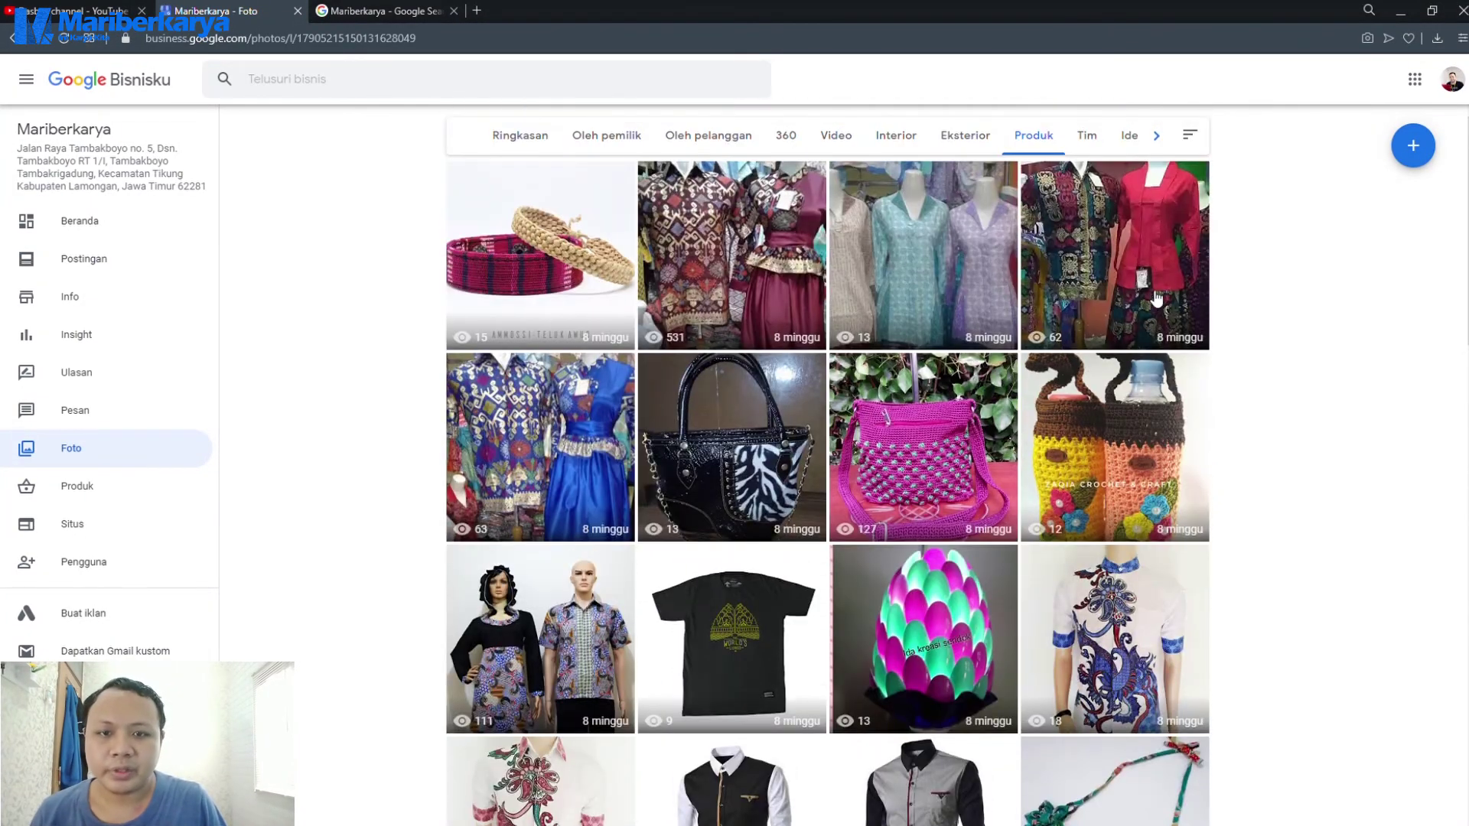
Check the Tim and Identitas photo categories, and return to the Ringkasan overview.
click(1092, 138)
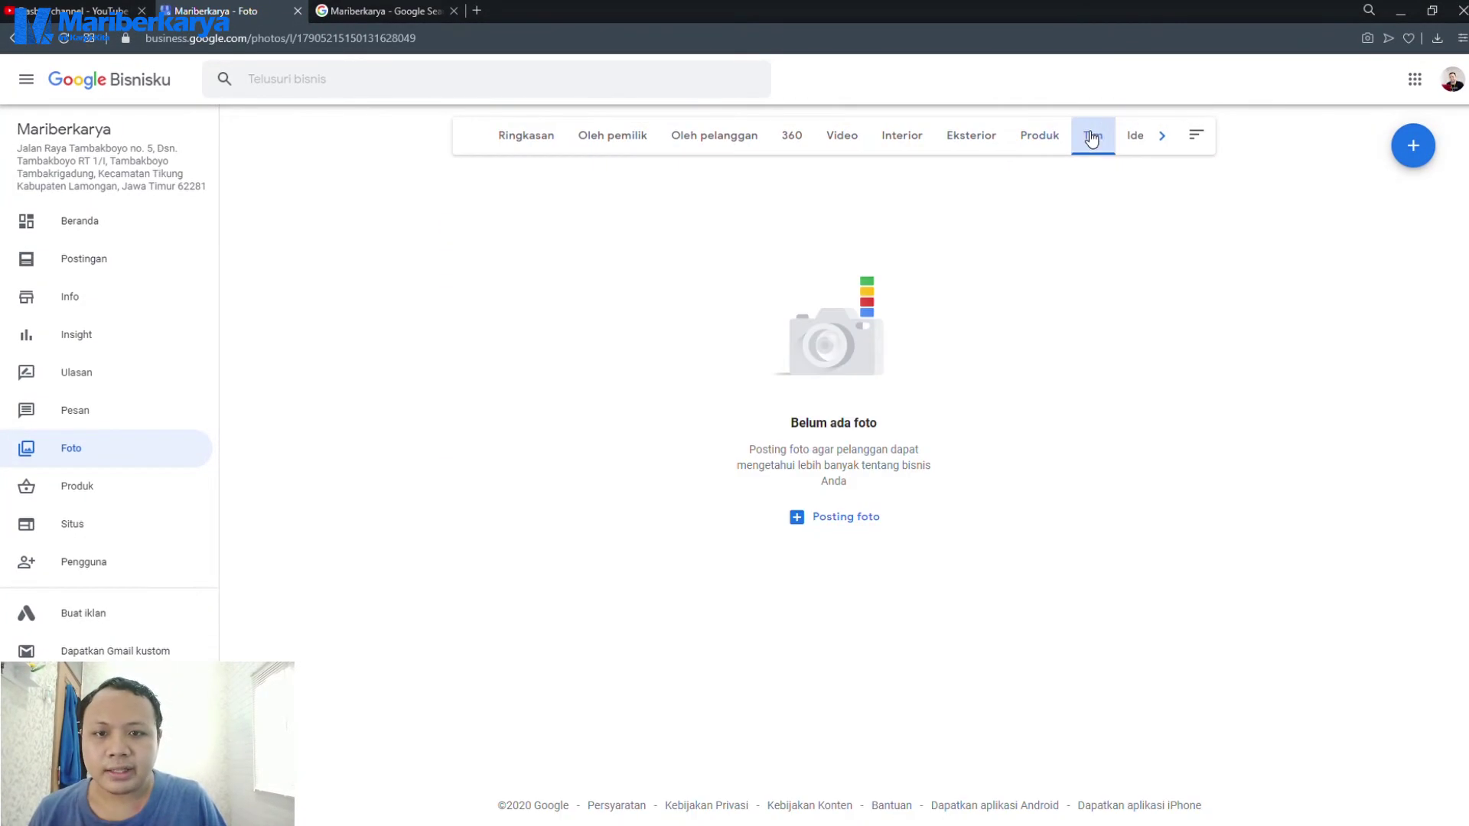
click(1144, 145)
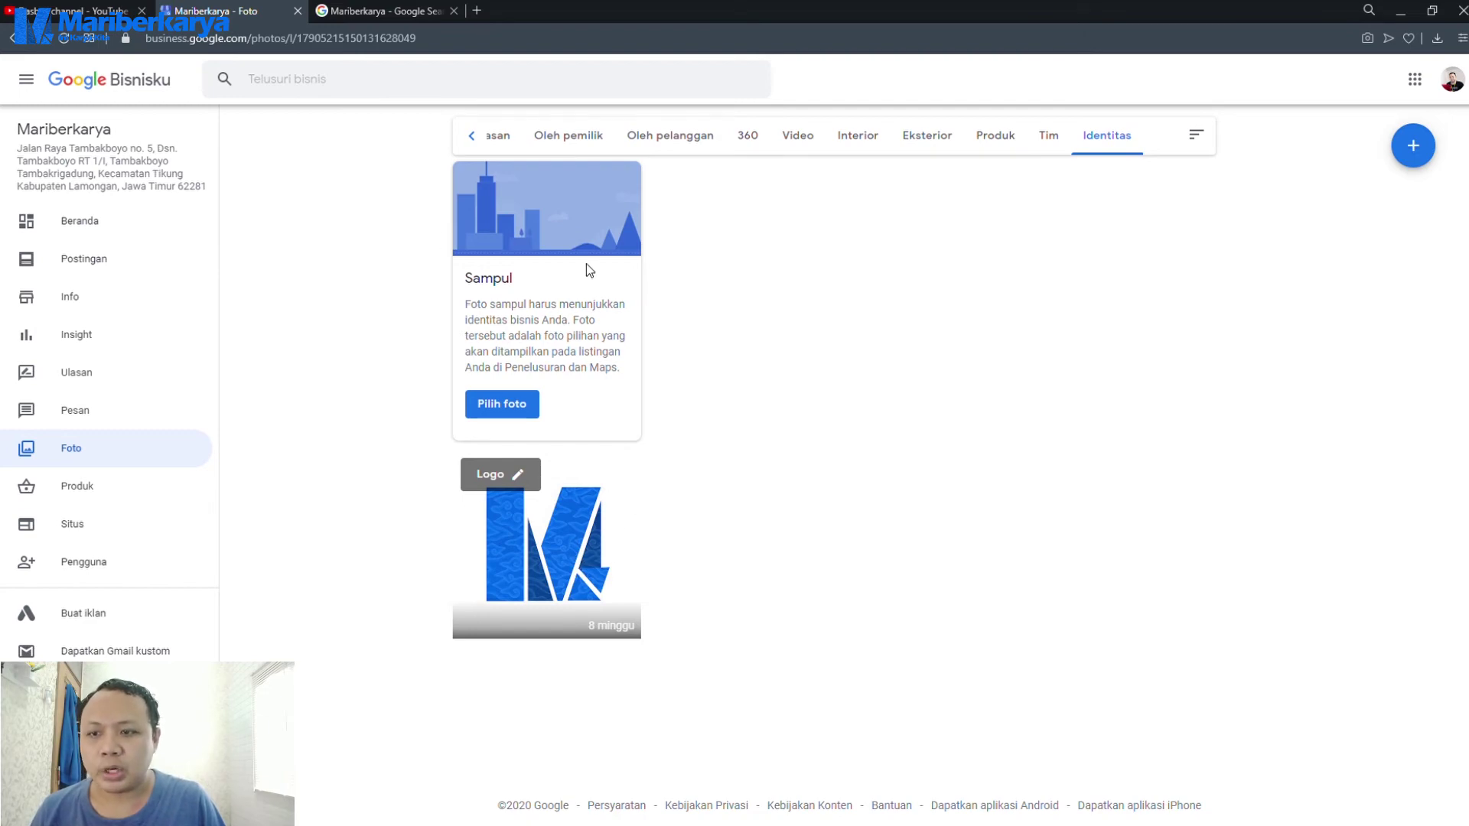
click(483, 135)
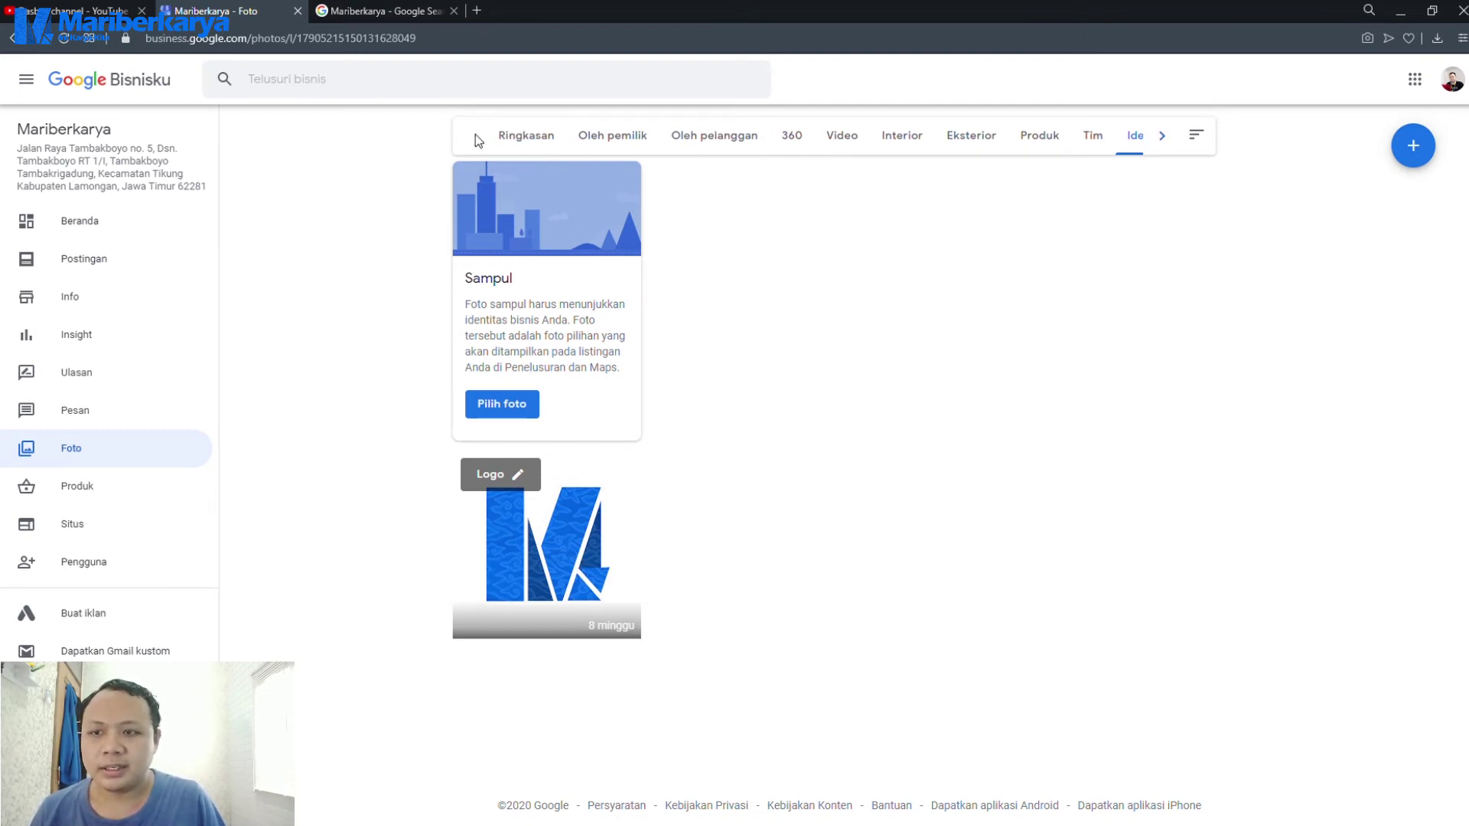
click(545, 137)
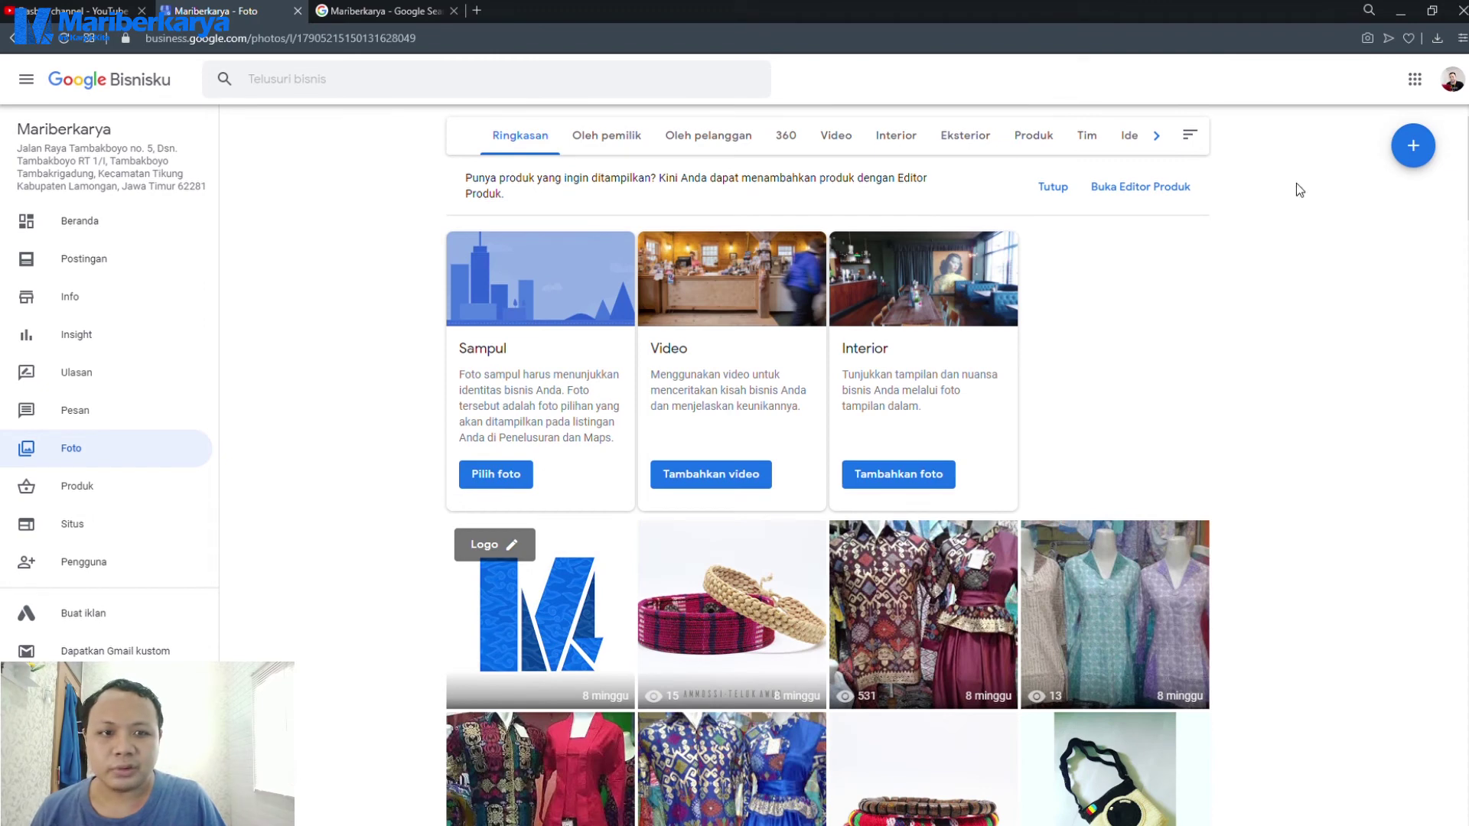
Try posting a new photo or video from the computer, and close the upload dialog without choosing a file.
click(1411, 146)
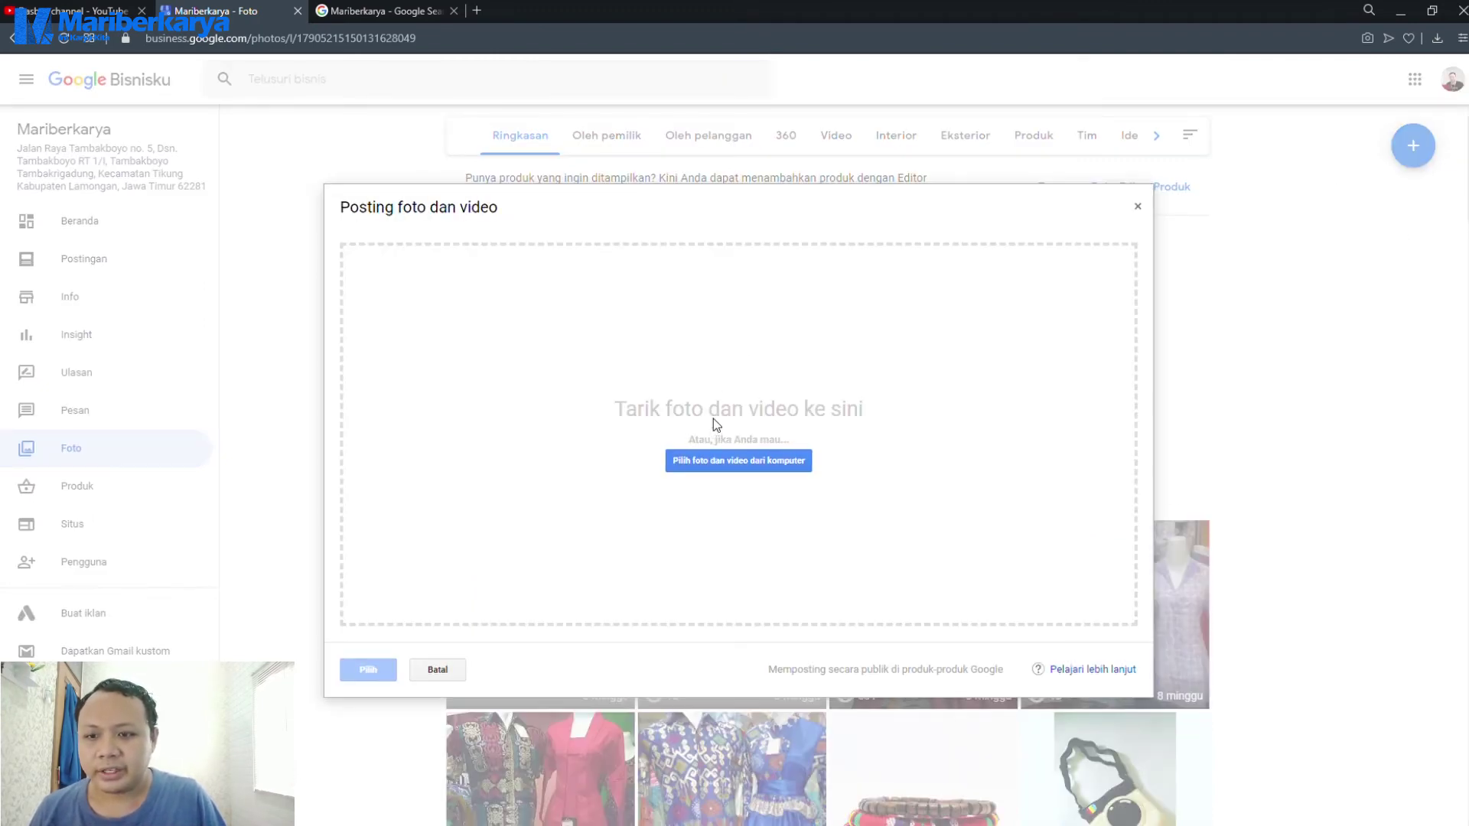
click(716, 462)
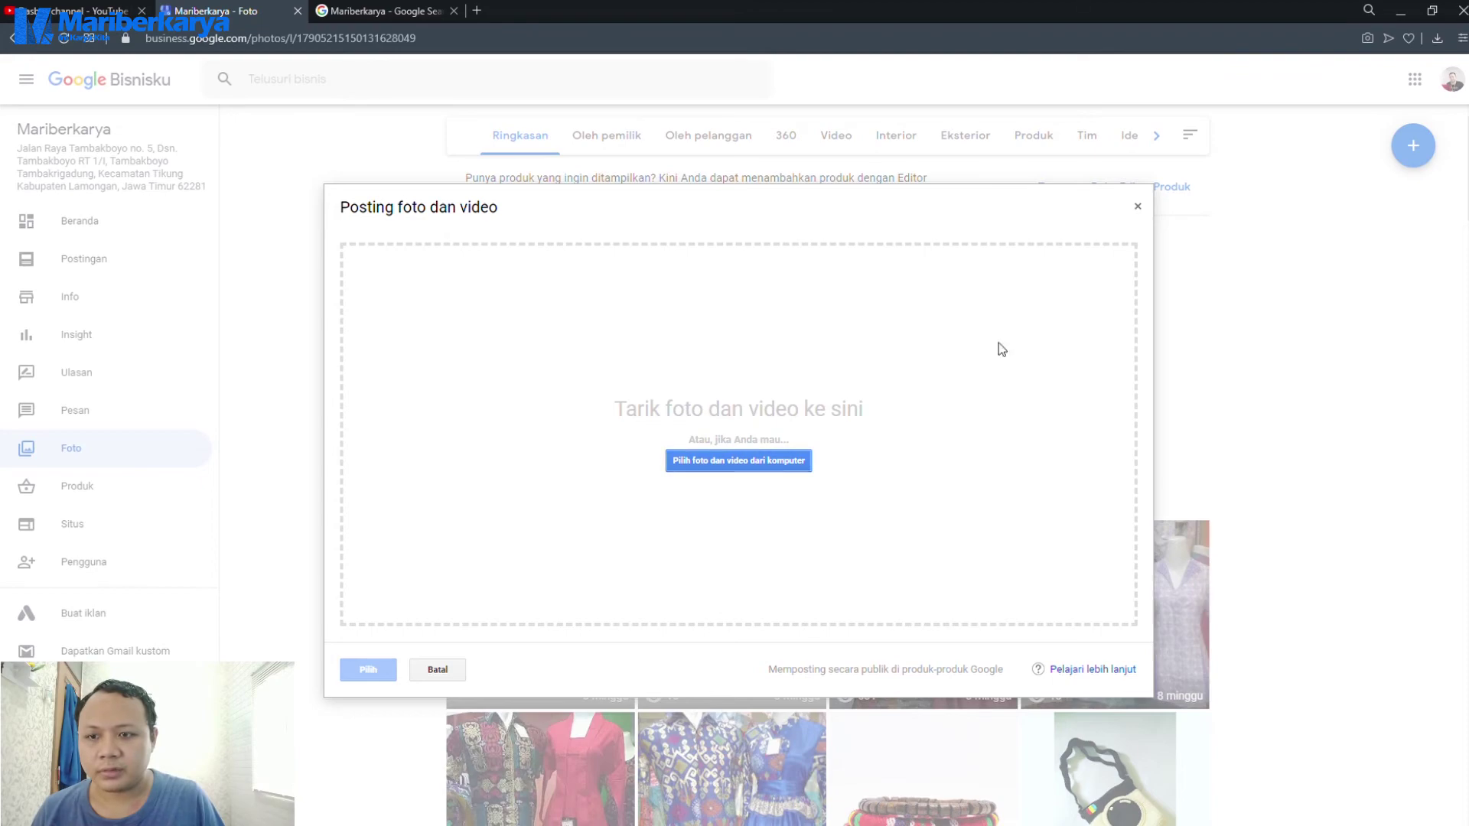
click(1137, 210)
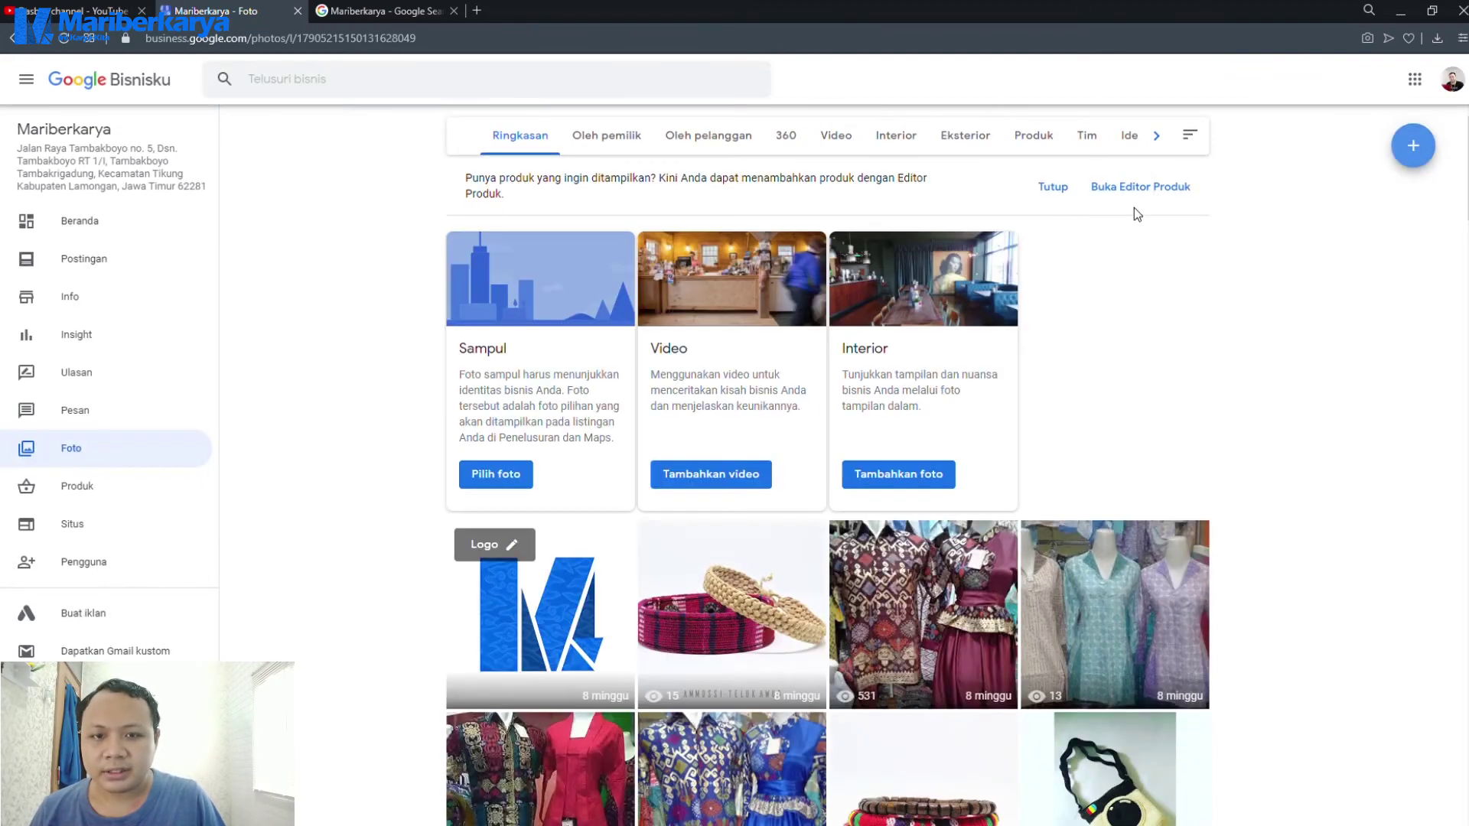
Browse all the business photos in the Ringkasan overview and return to the beginning of the list.
scroll(585, 339, down, 5)
scroll(1212, 410, down, 5)
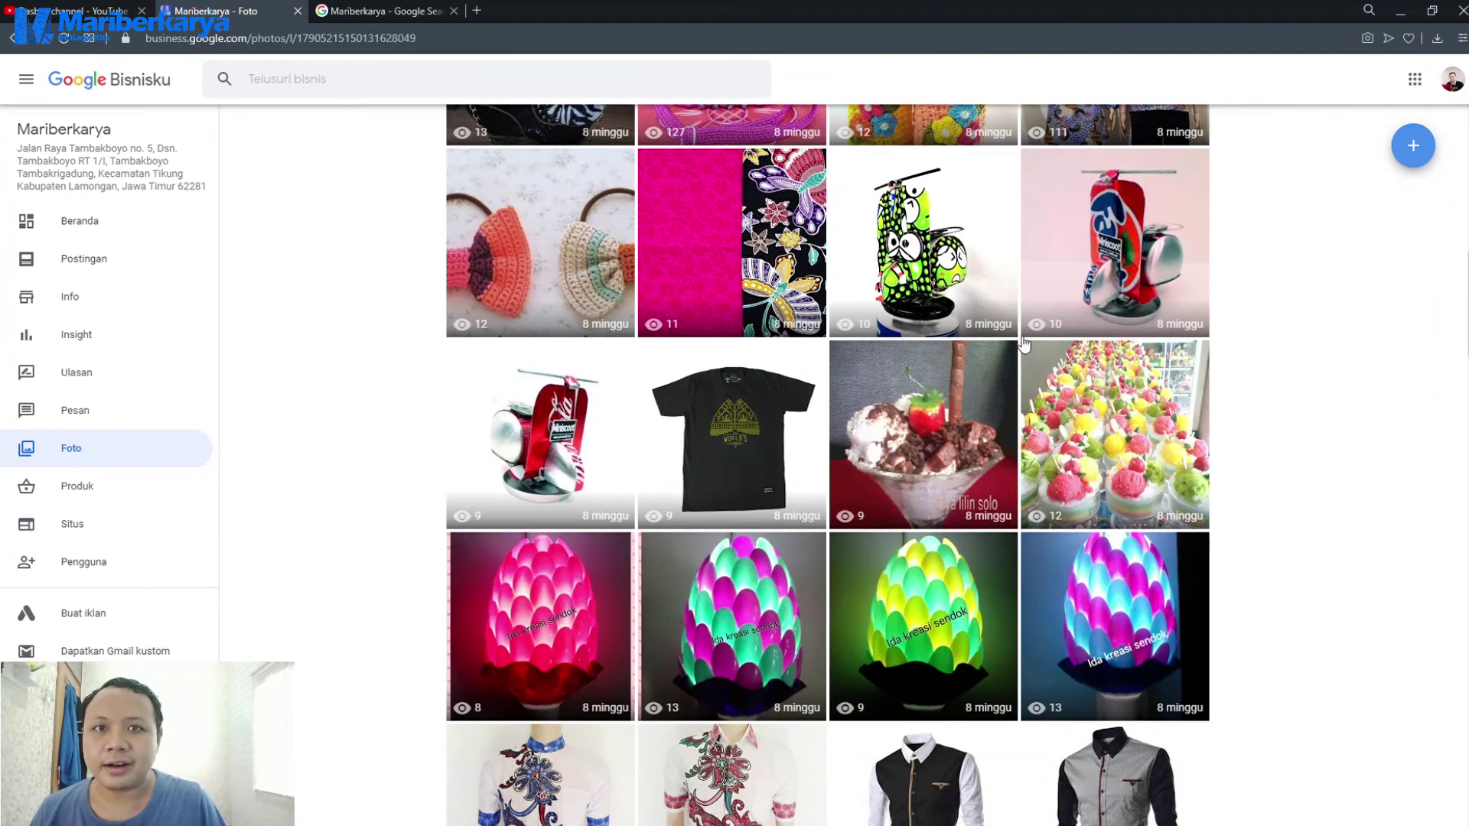
scroll(711, 440, down, 15)
scroll(722, 438, up, 20)
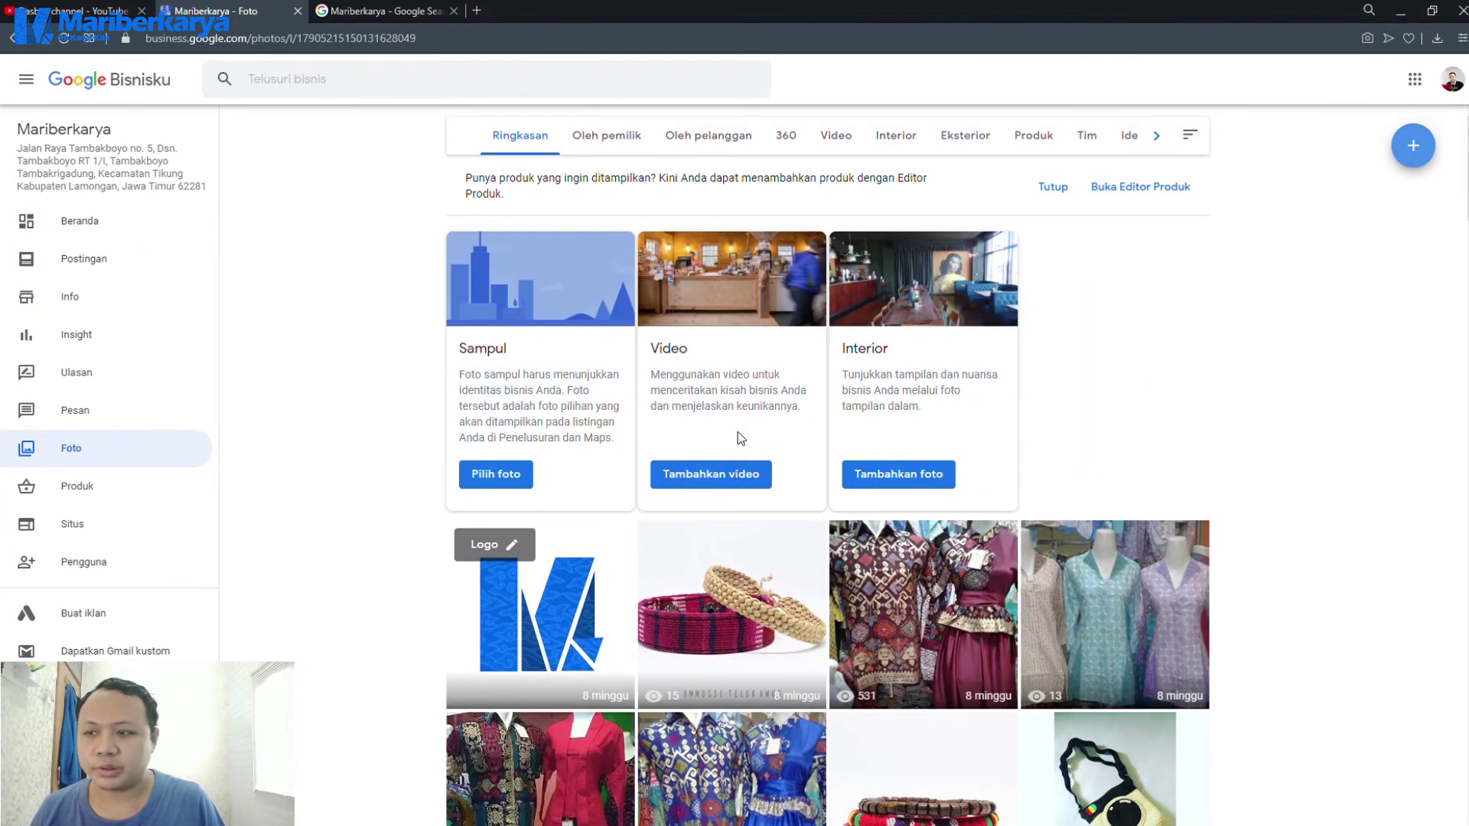
Open the products section (Produk), start a new product, and examine its name, category and price fields without filling them in.
click(91, 503)
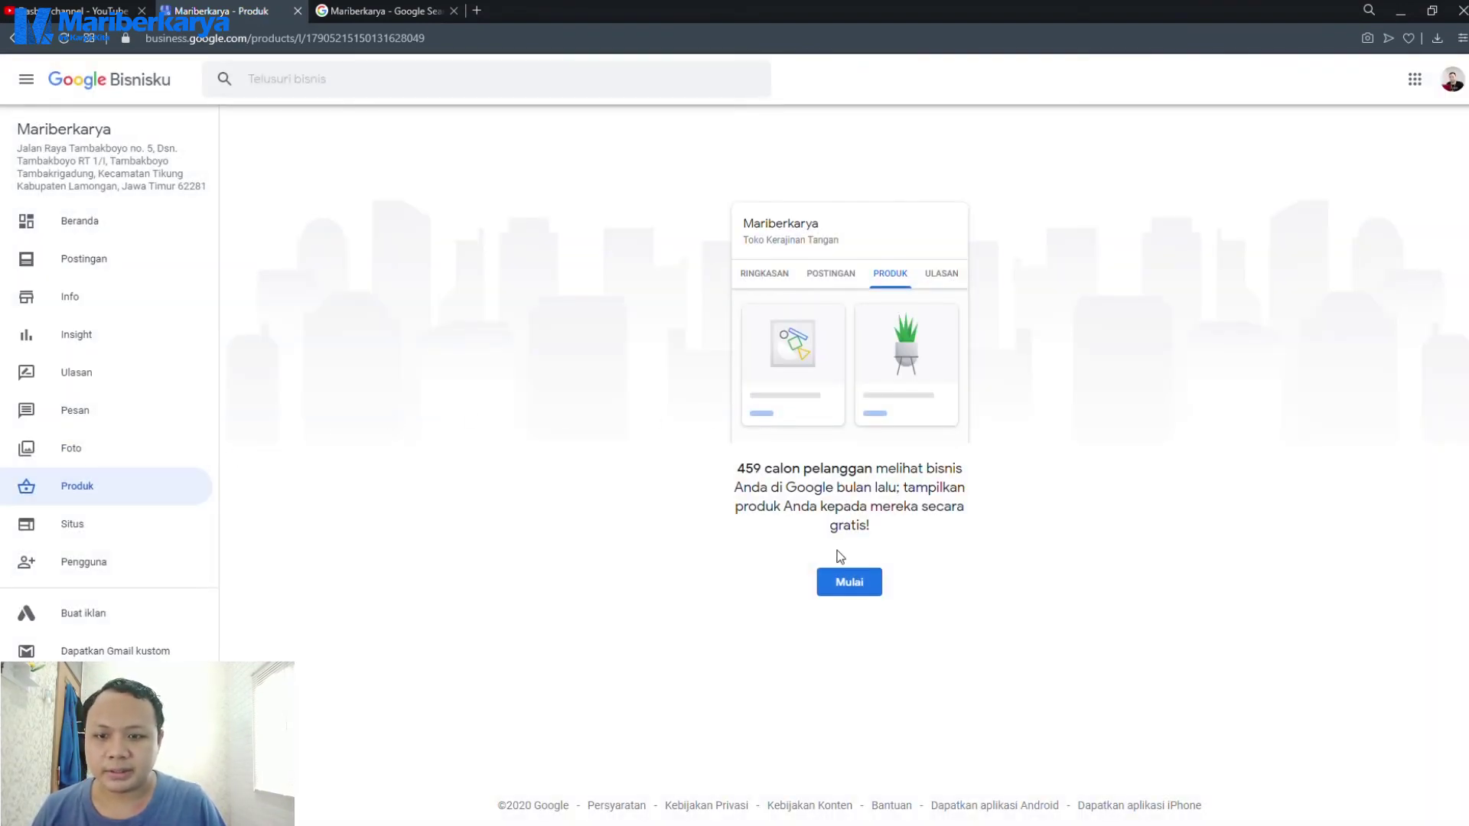
click(849, 583)
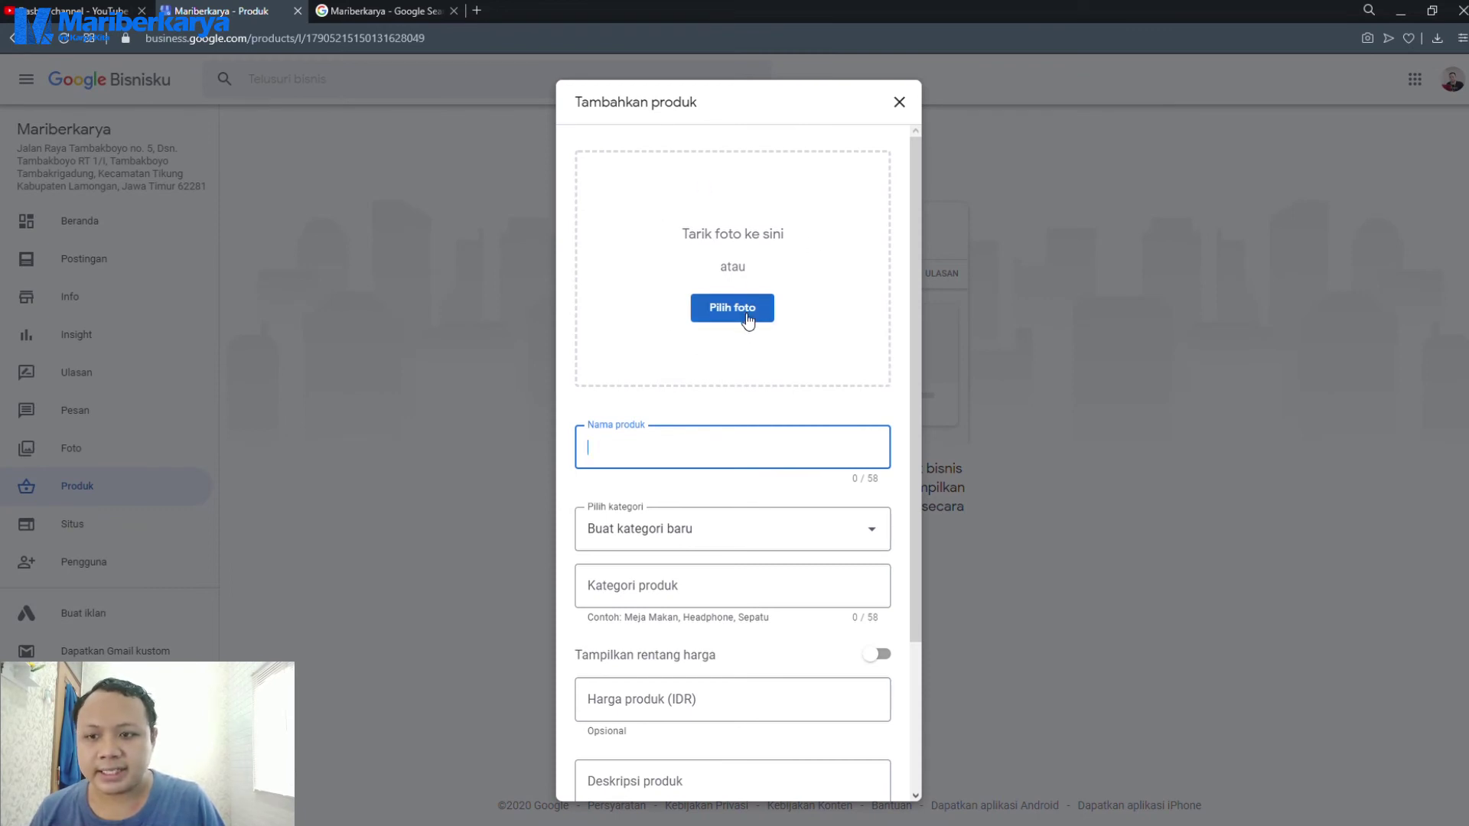
scroll(738, 245, down, 3)
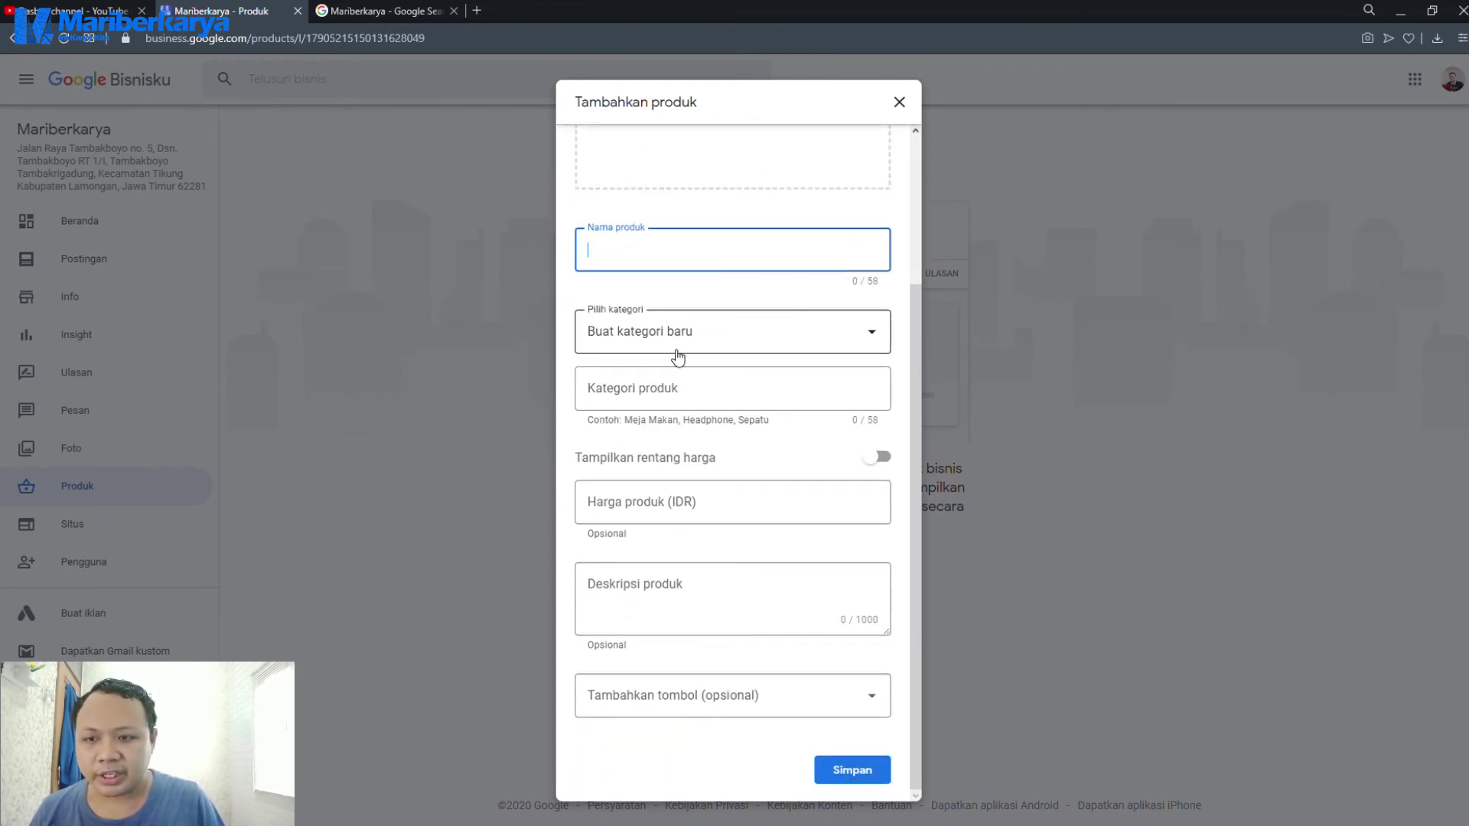
click(688, 337)
click(739, 328)
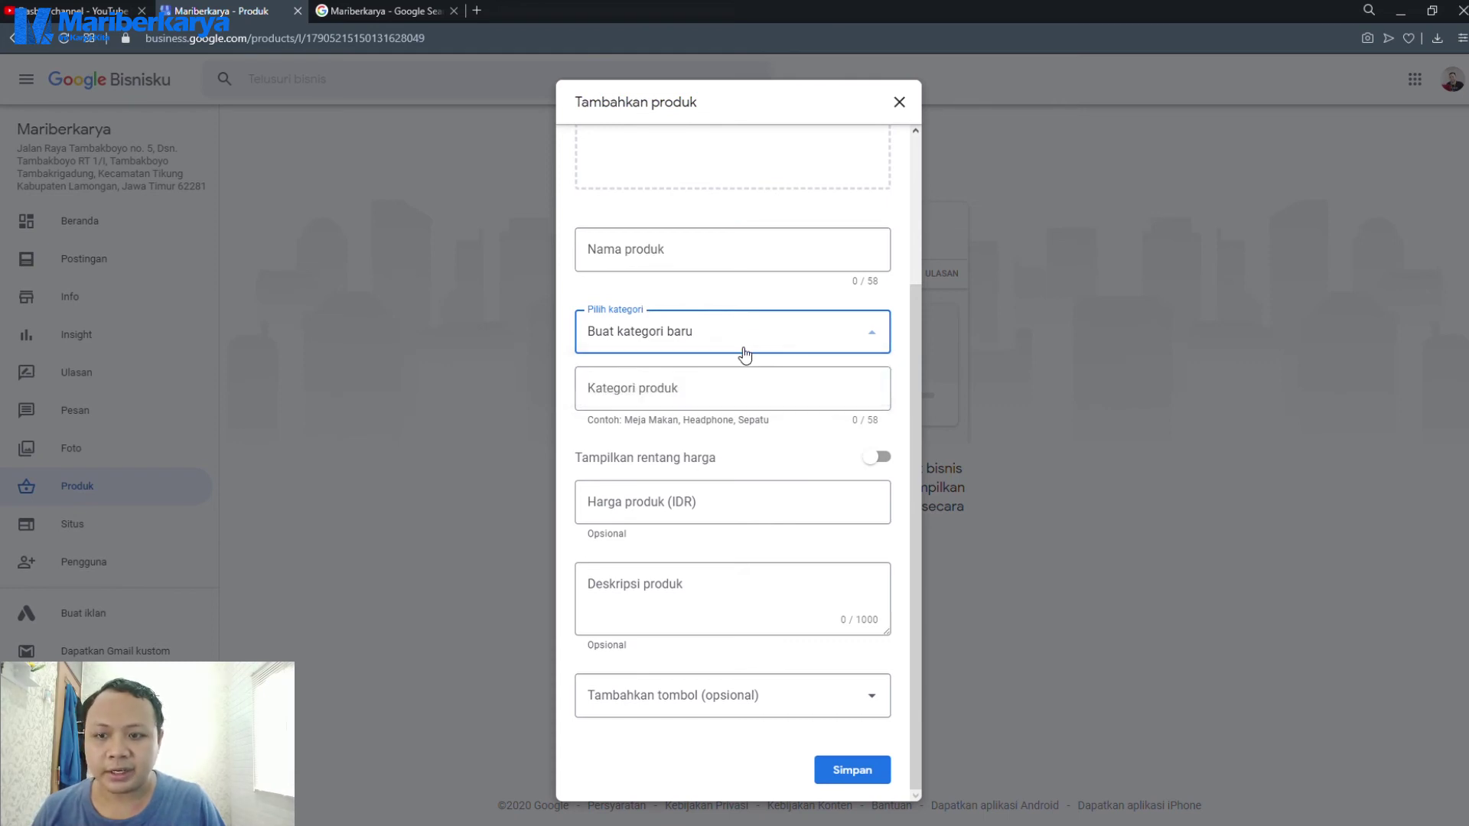
click(686, 386)
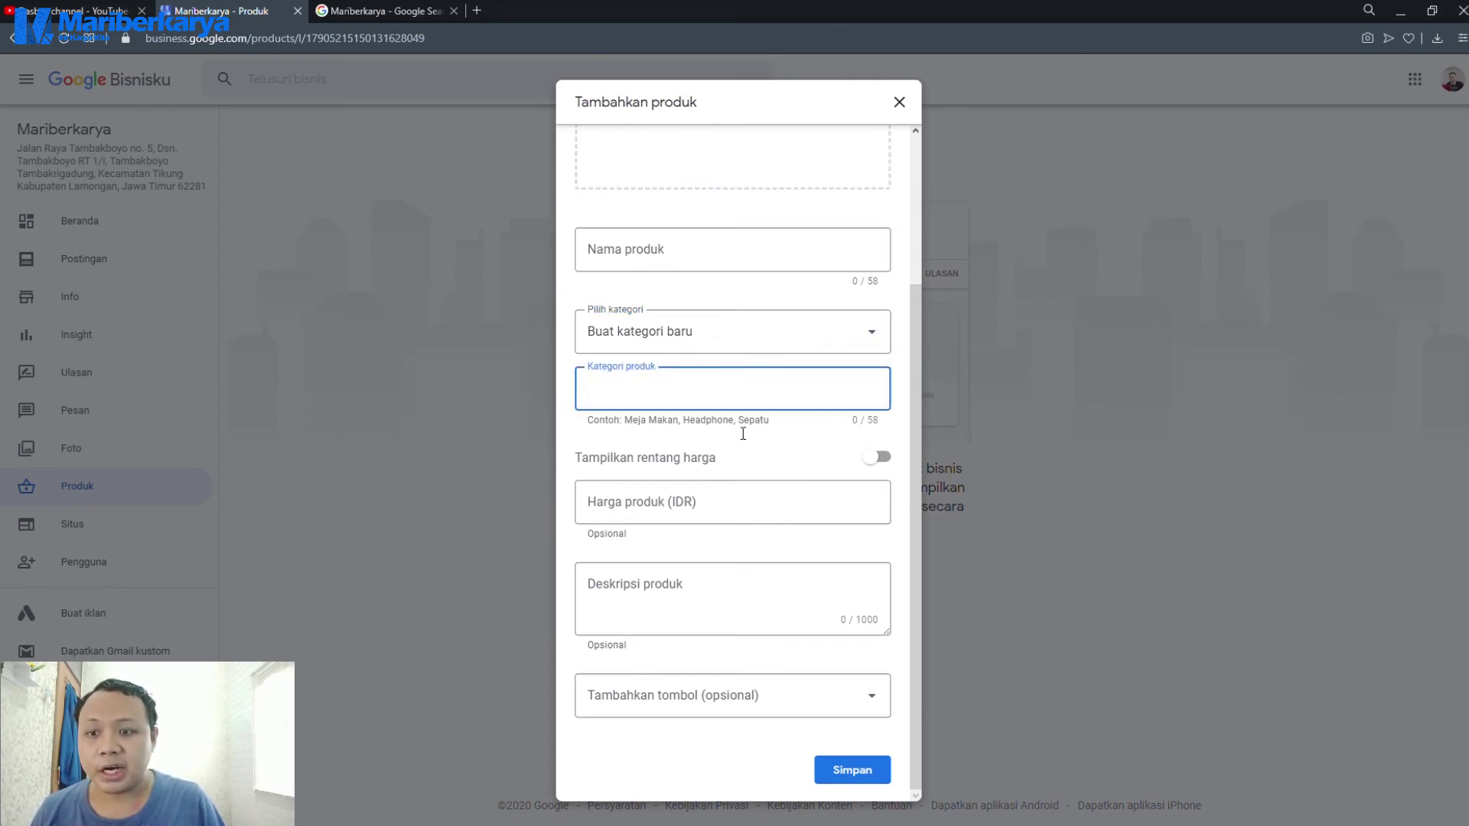
click(719, 508)
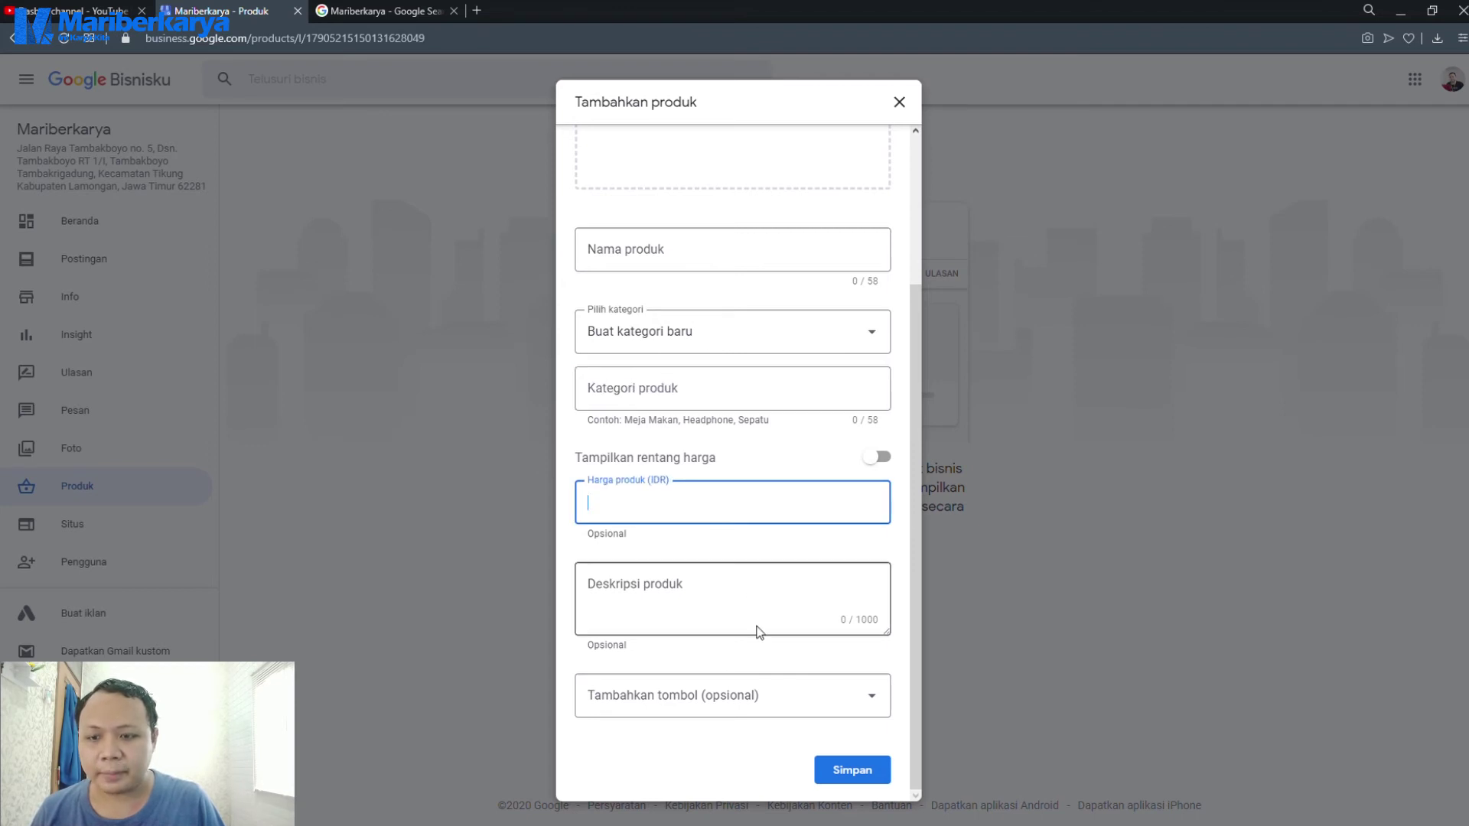
Set the new product's button to Pesan online, check its link field, and discard the product without saving.
click(730, 693)
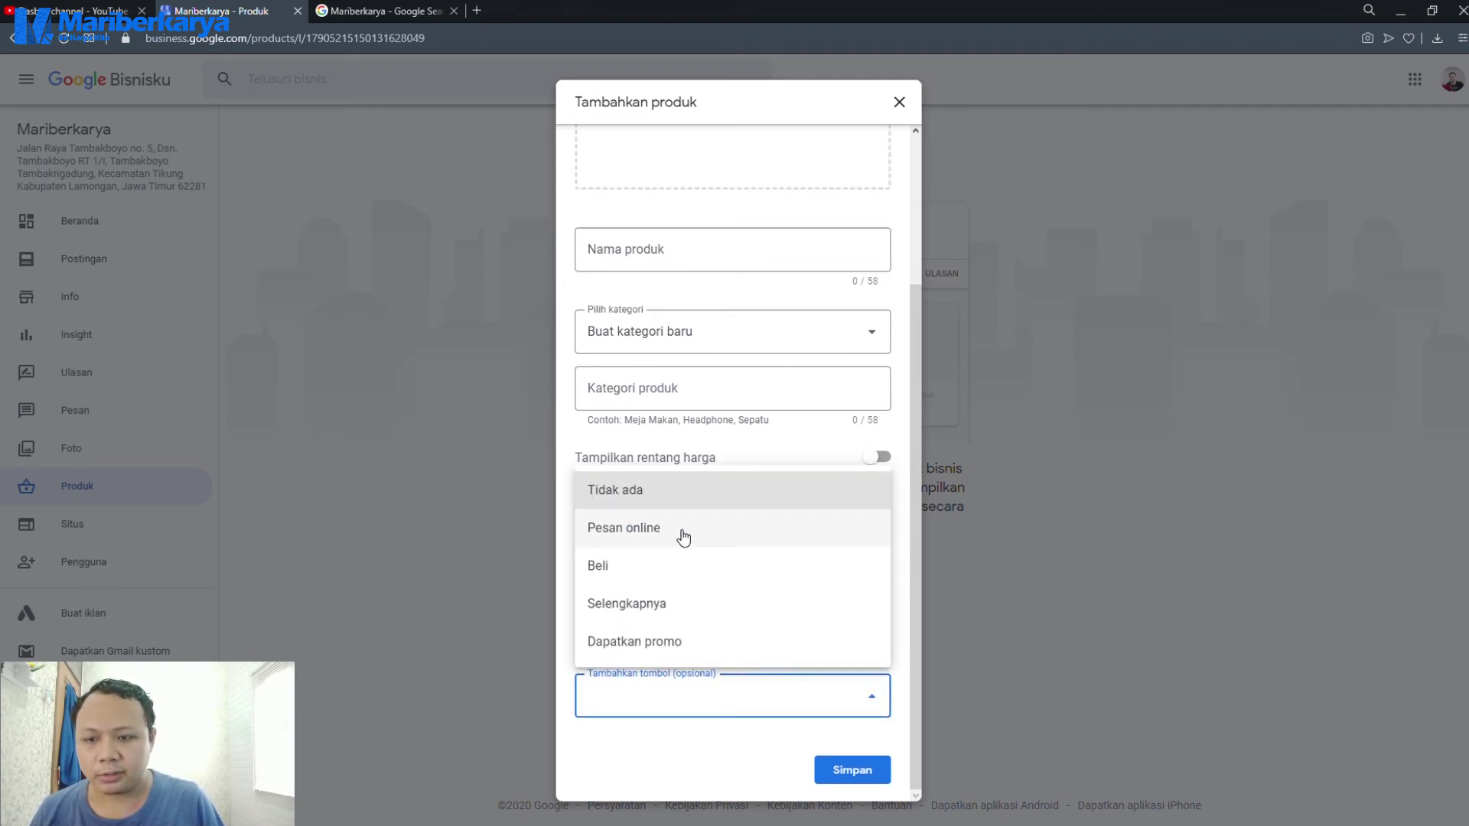
click(669, 539)
scroll(769, 604, down, 1)
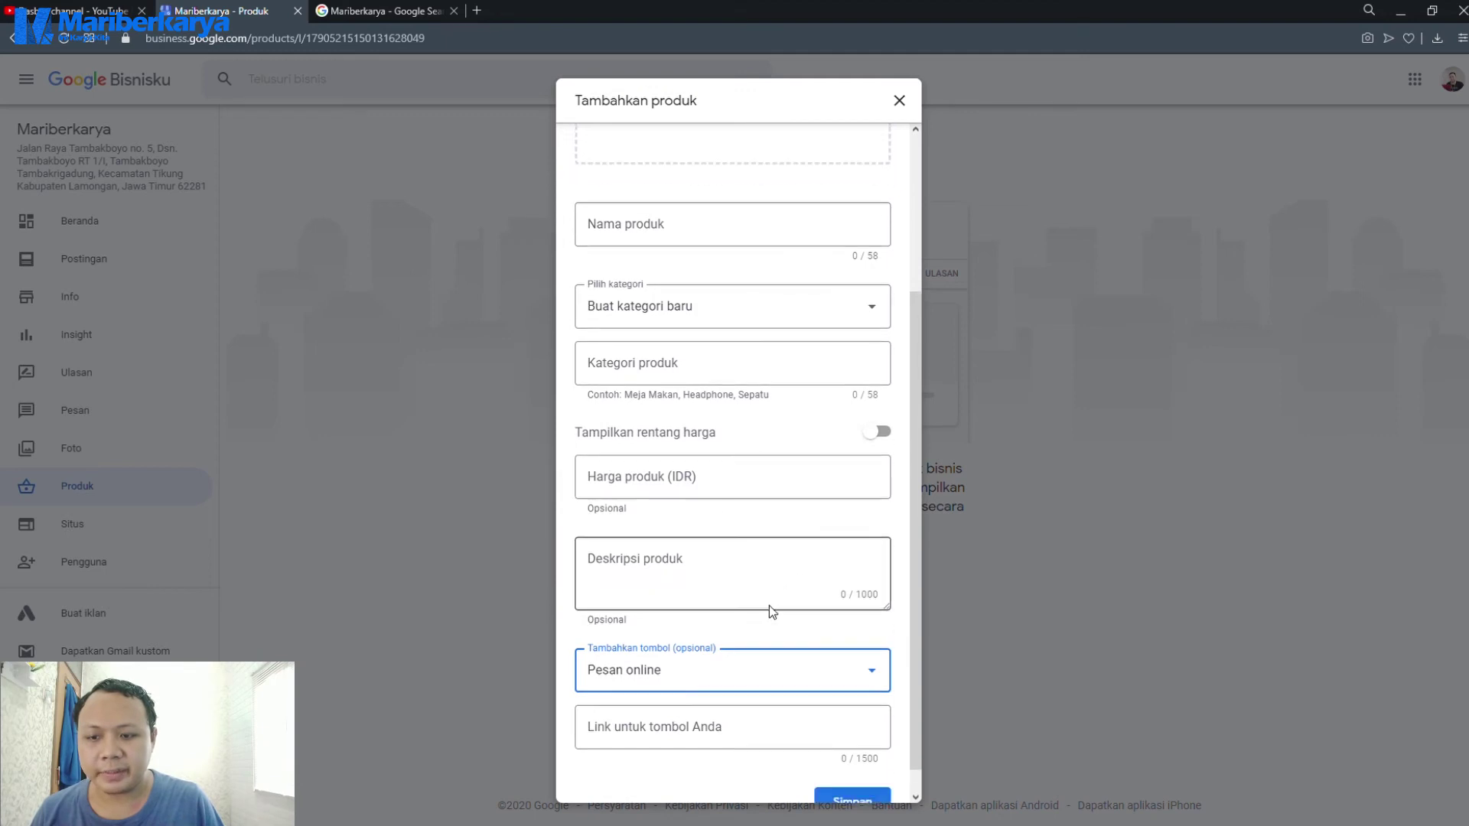
click(734, 692)
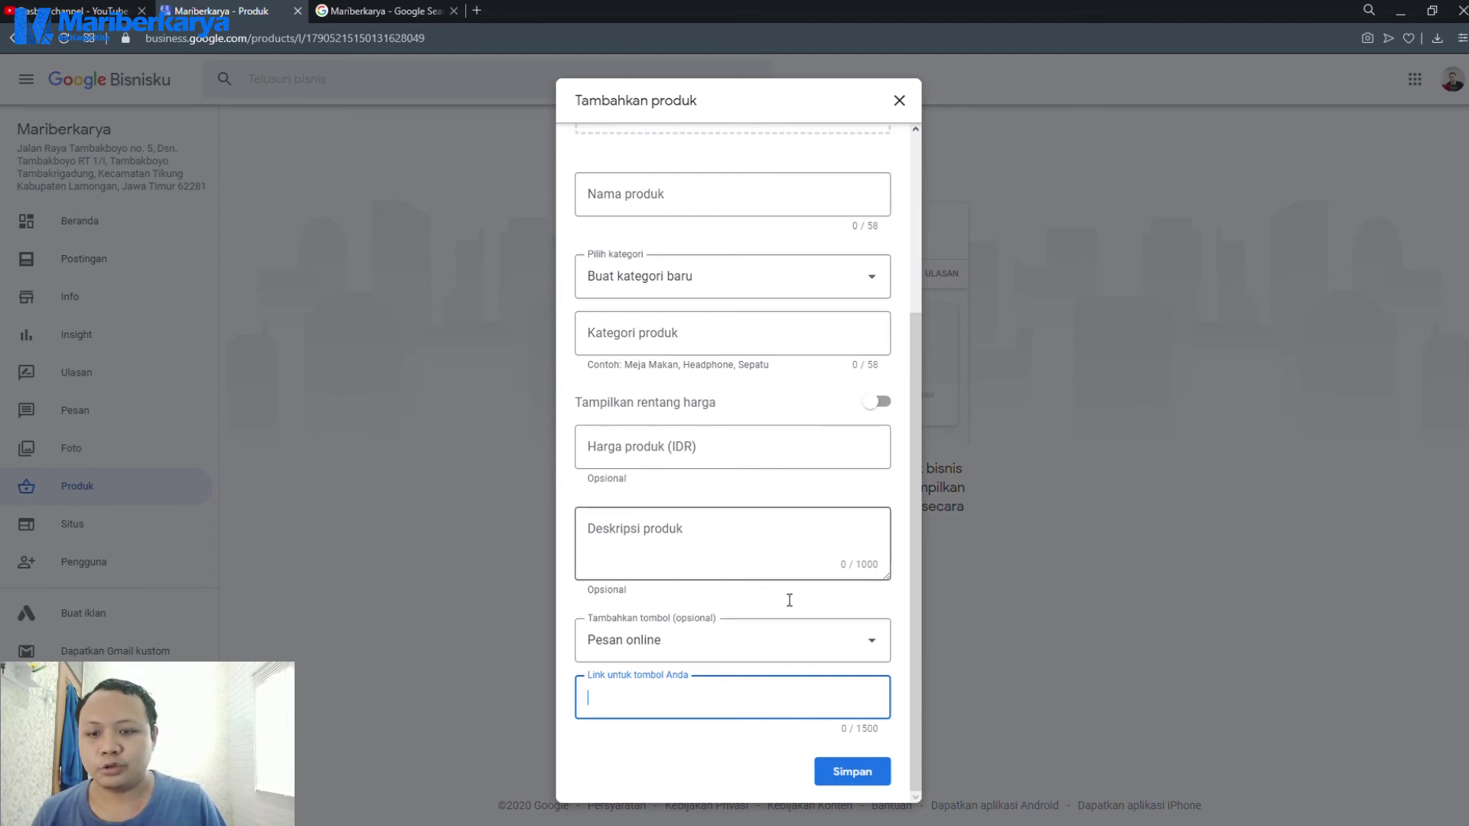
scroll(803, 472, up, 4)
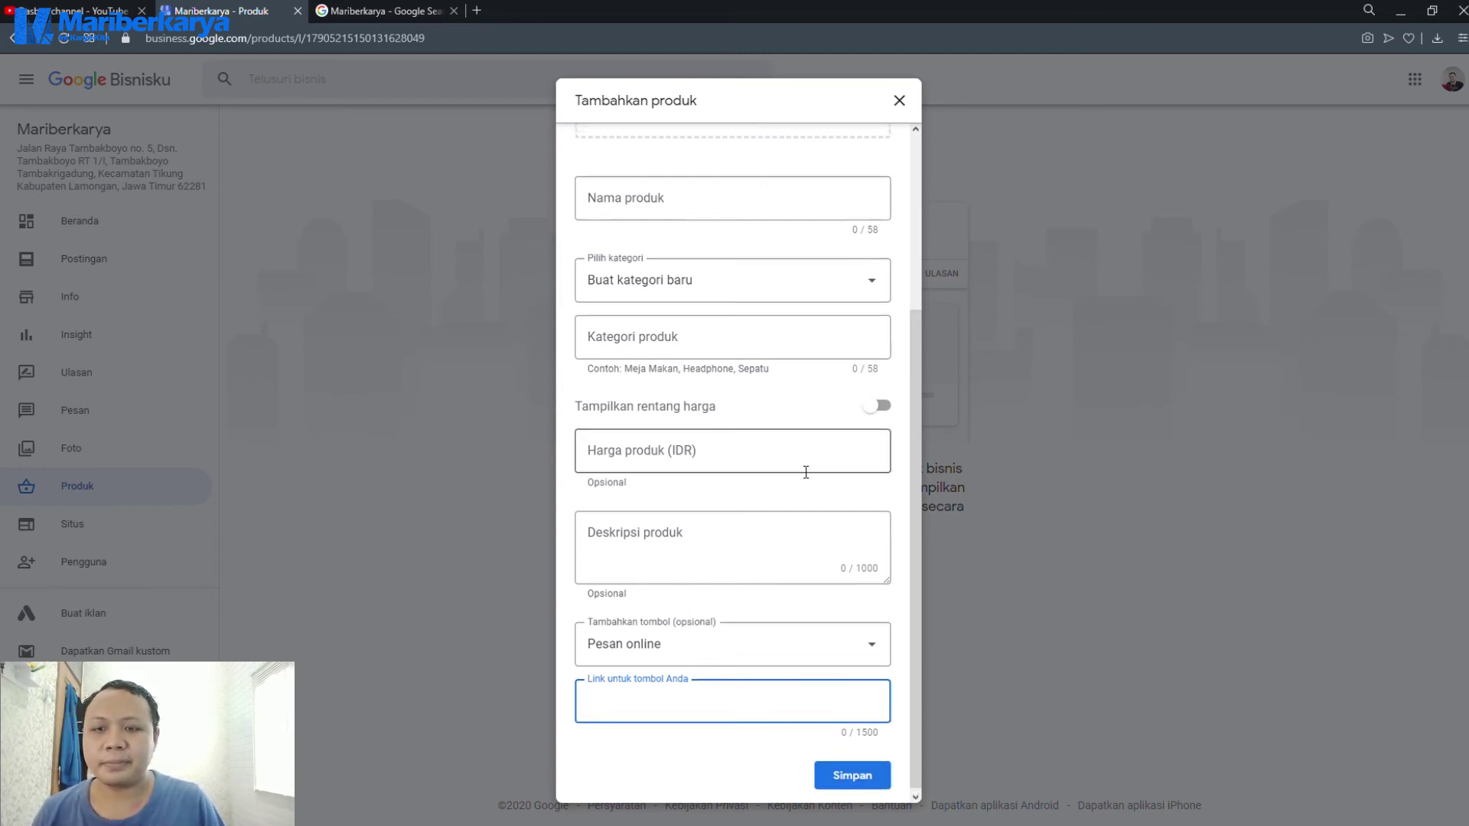
click(899, 100)
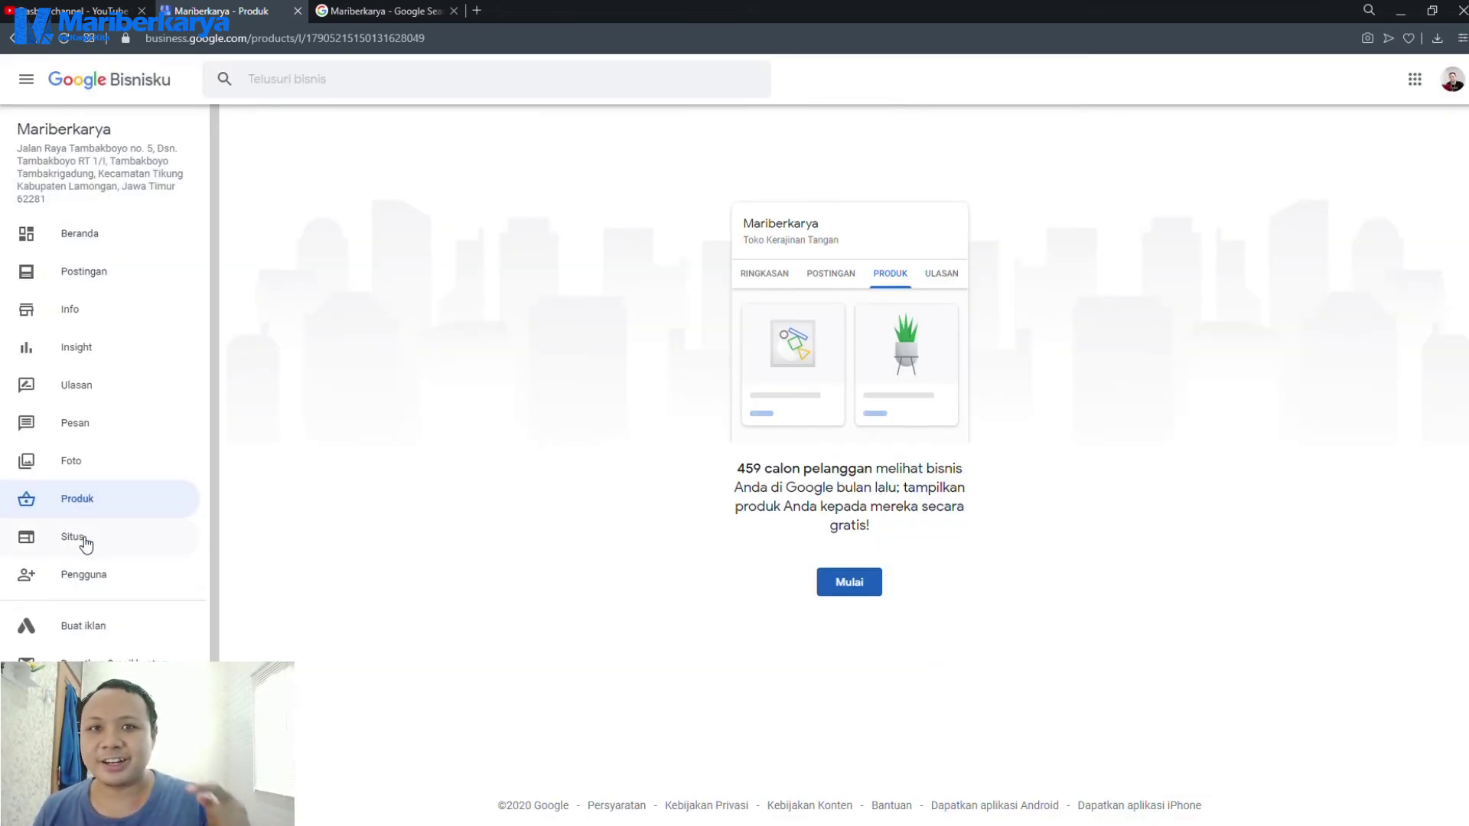
Open the website section (Situs) and examine the site preview from its header through posts, testimonials and map, then return to its beginning.
click(127, 542)
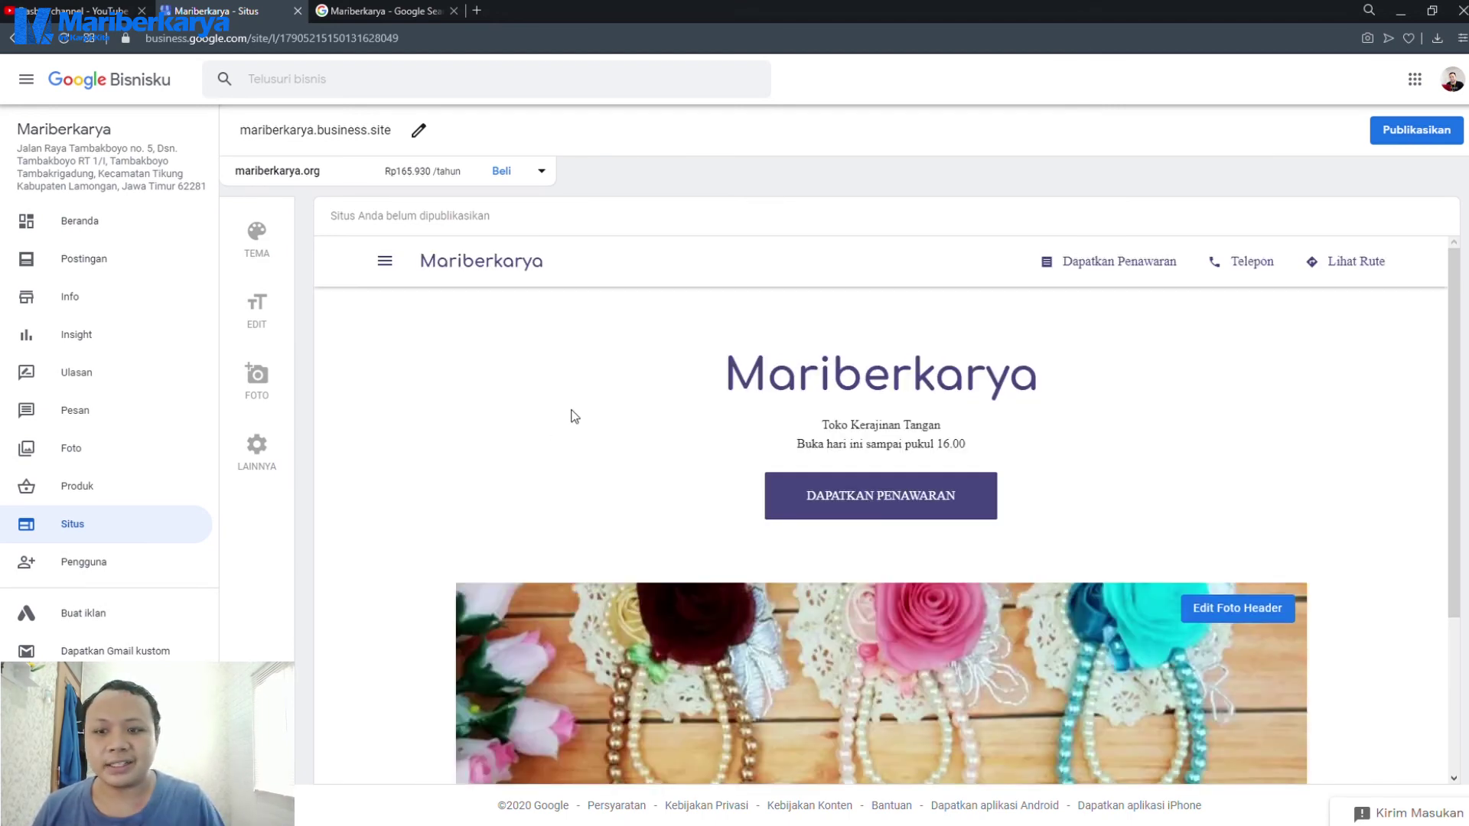
scroll(1384, 389, down, 10)
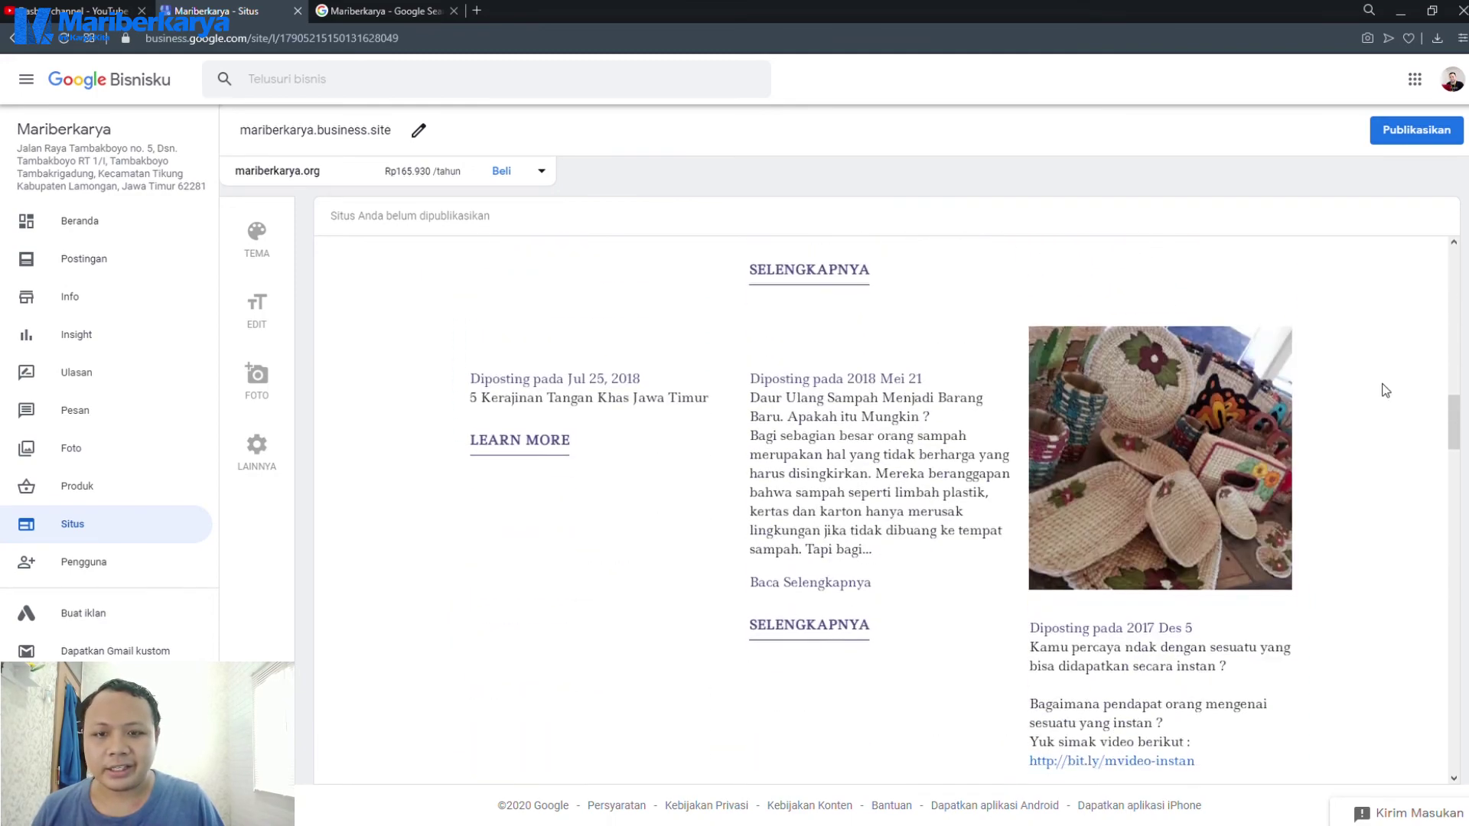
scroll(1385, 390, up, 8)
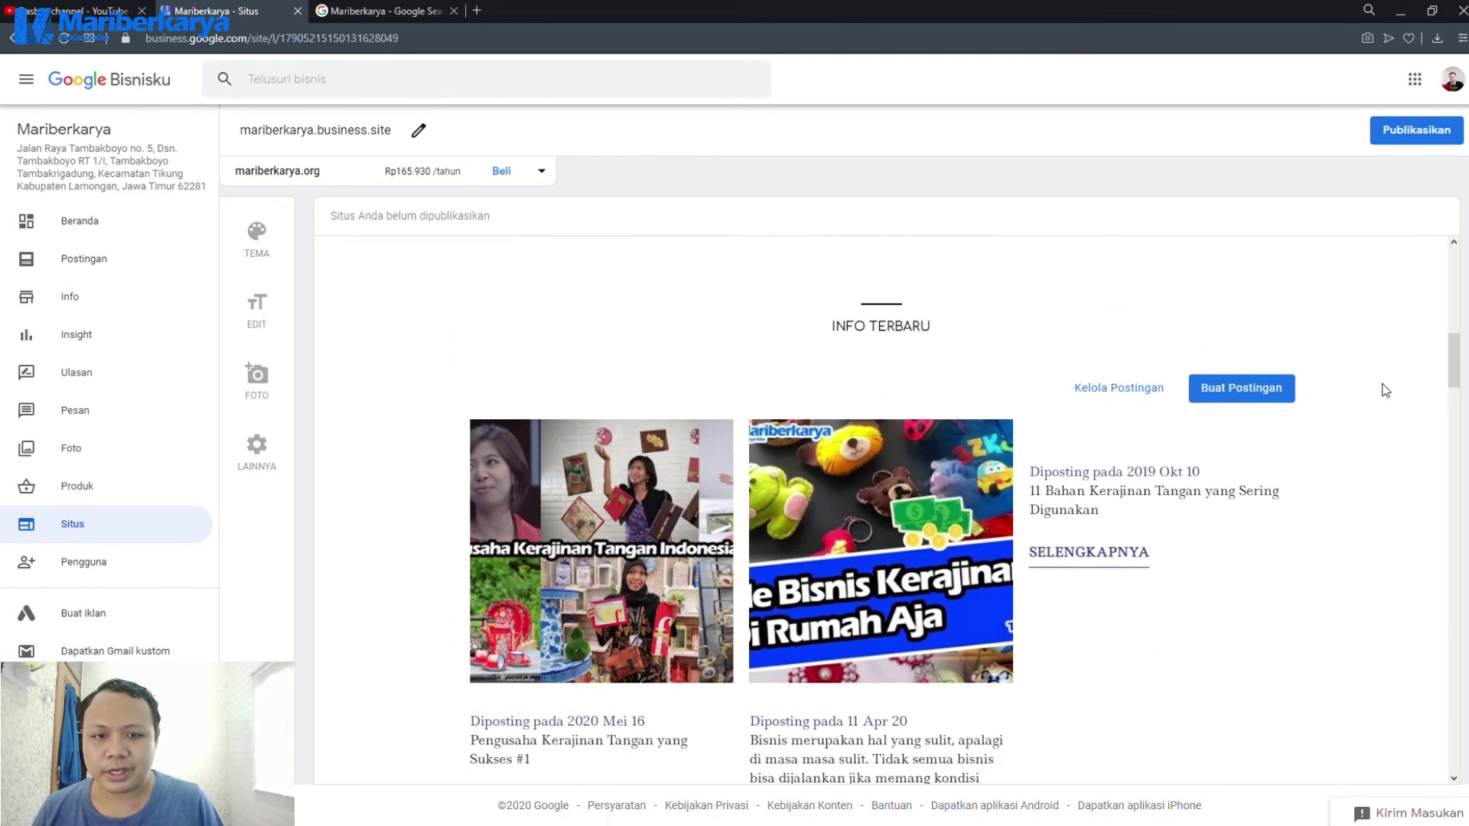
scroll(1384, 390, down, 6)
scroll(1385, 390, down, 10)
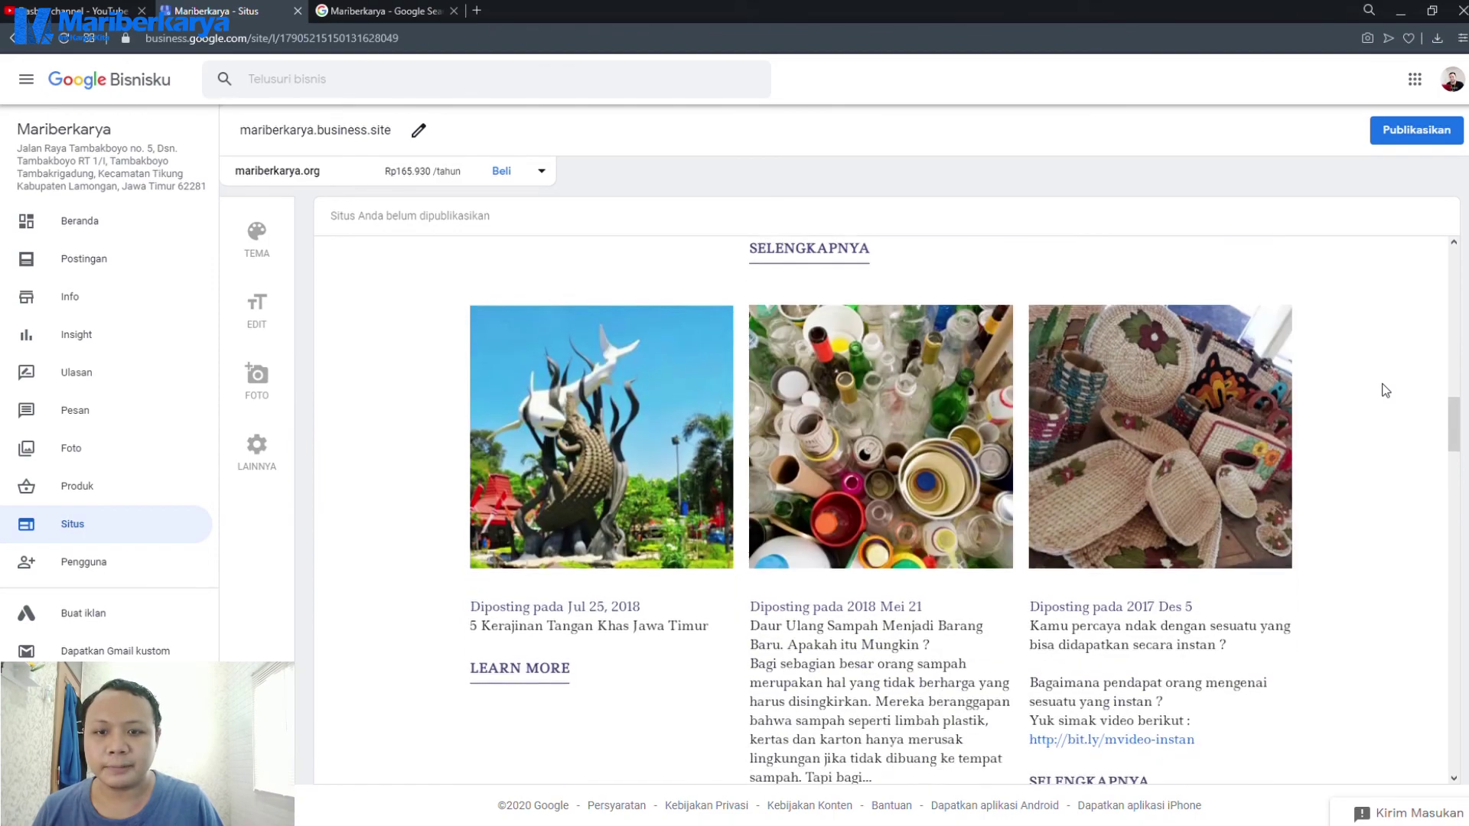
scroll(1384, 390, down, 12)
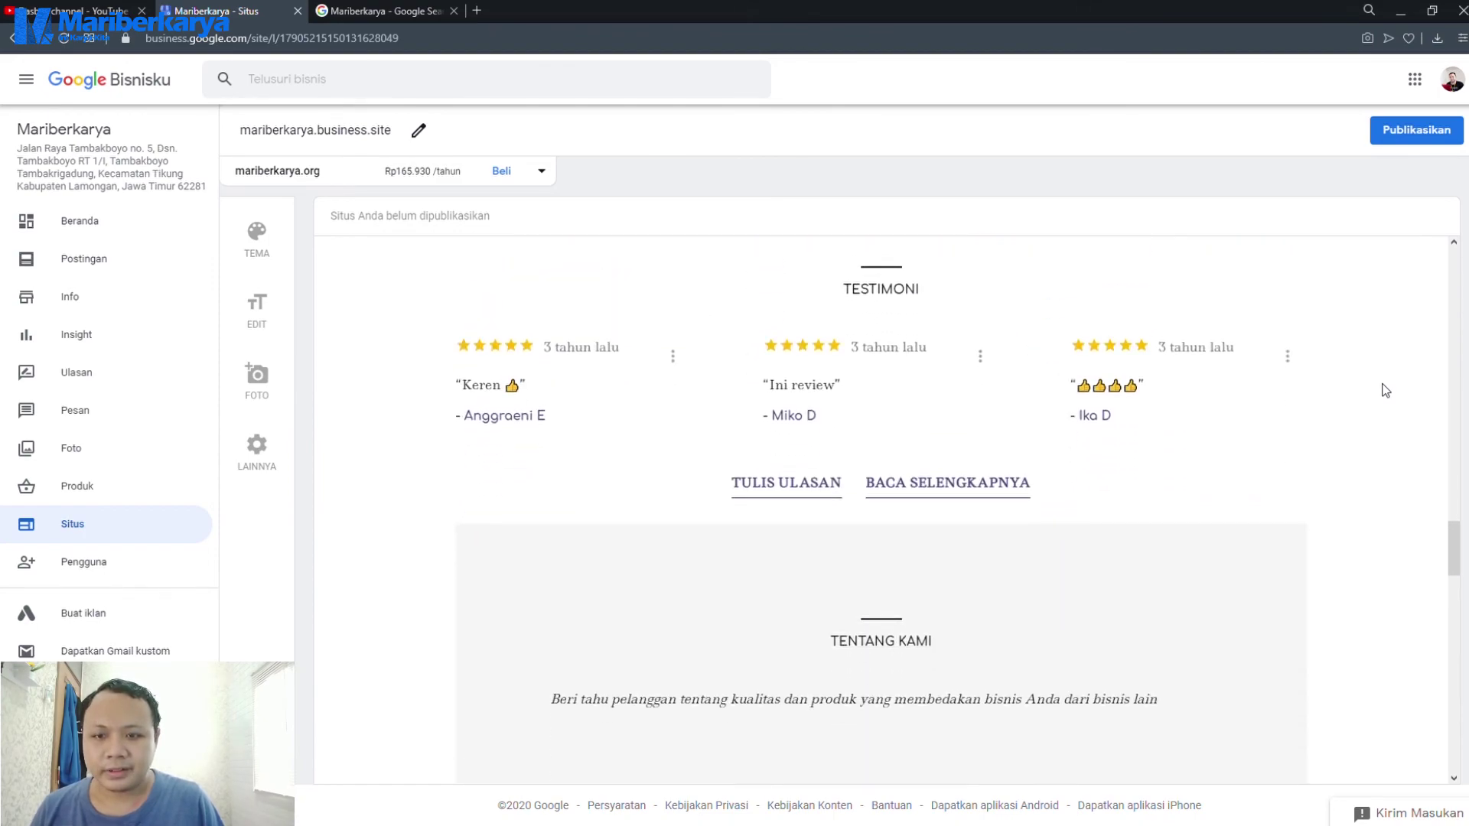
scroll(1384, 390, down, 5)
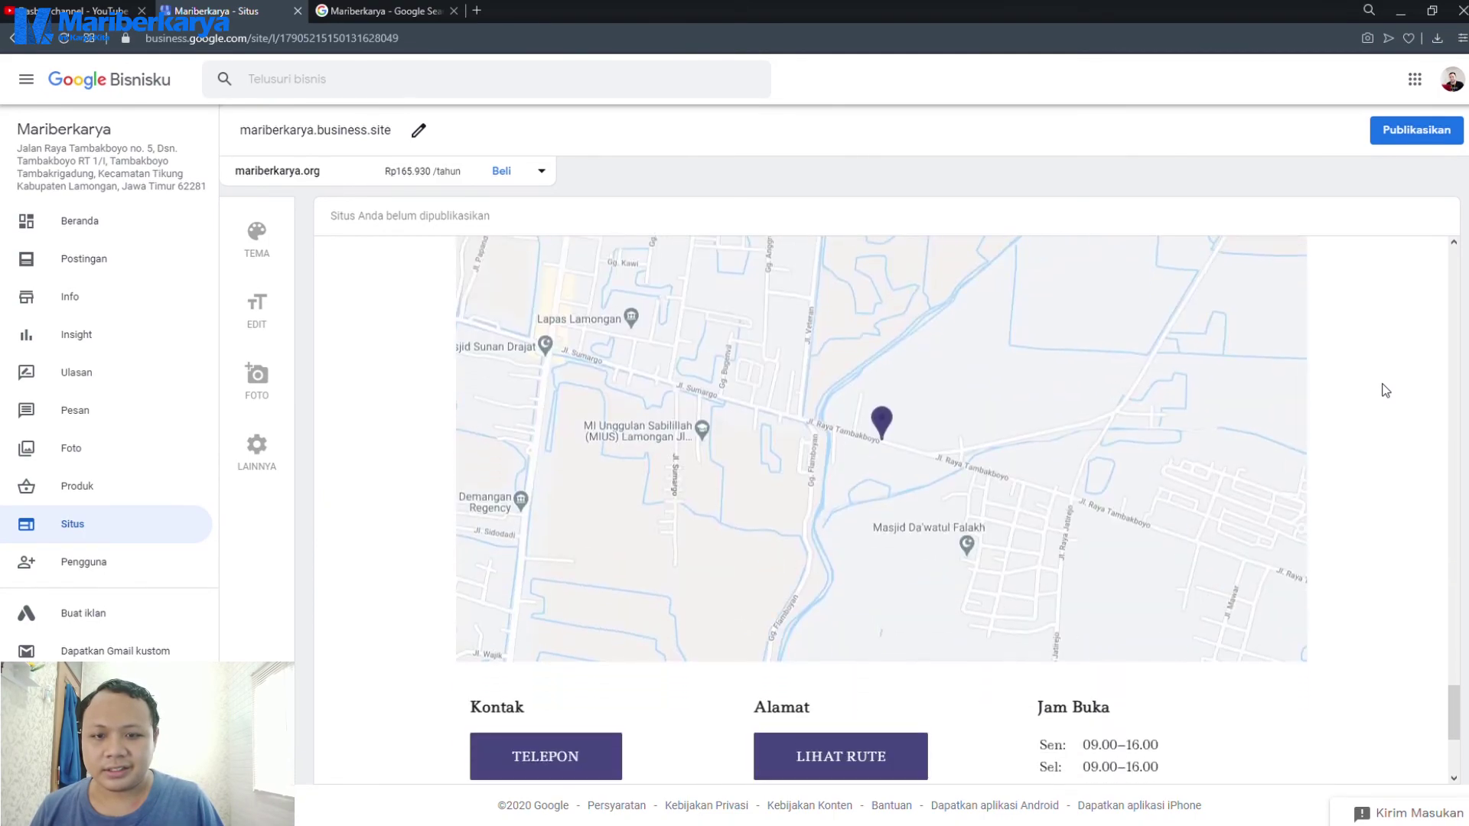
scroll(1384, 390, up, 15)
scroll(1384, 391, up, 20)
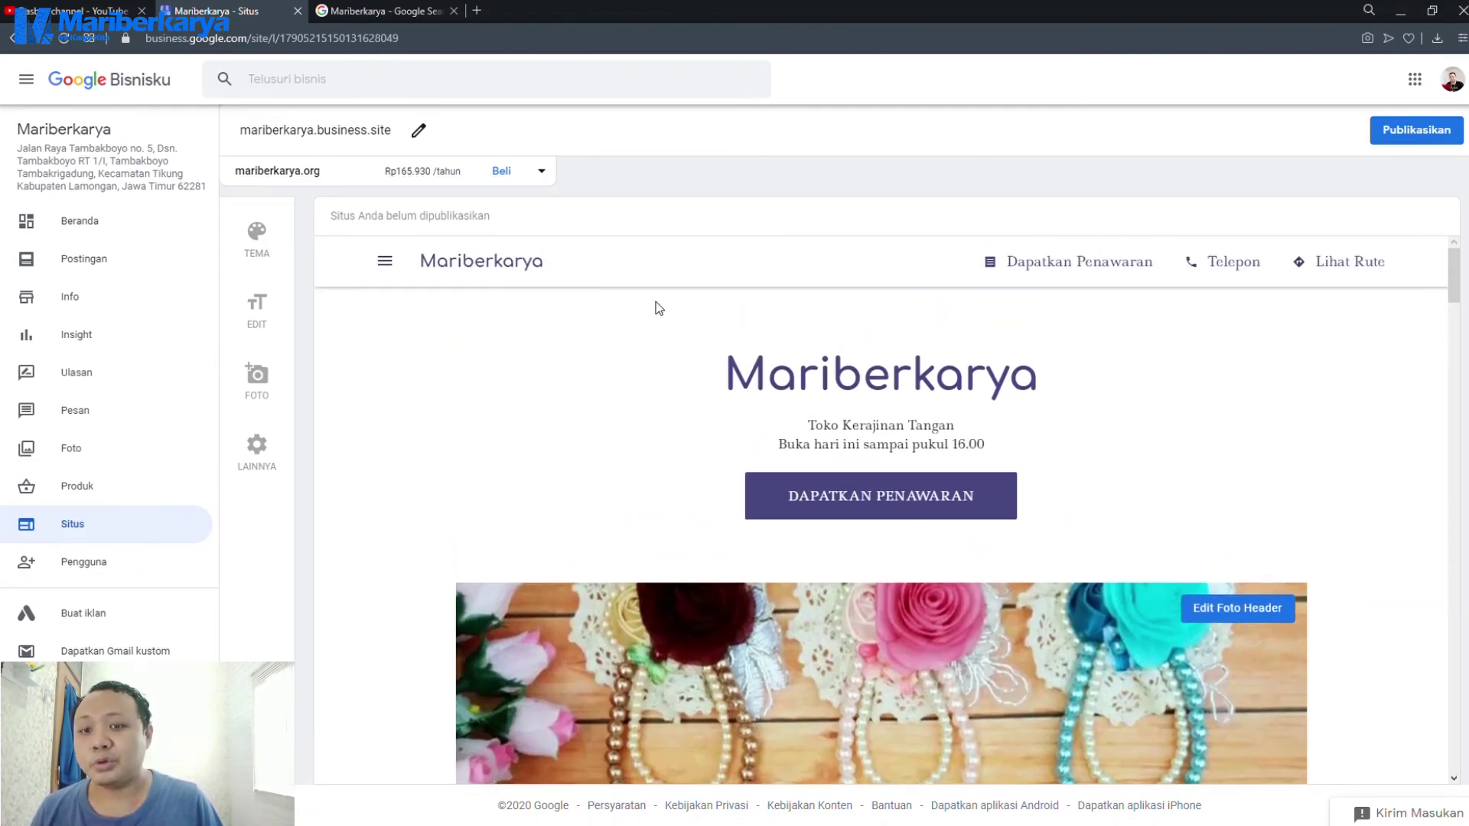
Return to the business dashboard (Beranda) and look over its performance, latest post and review cards.
click(132, 189)
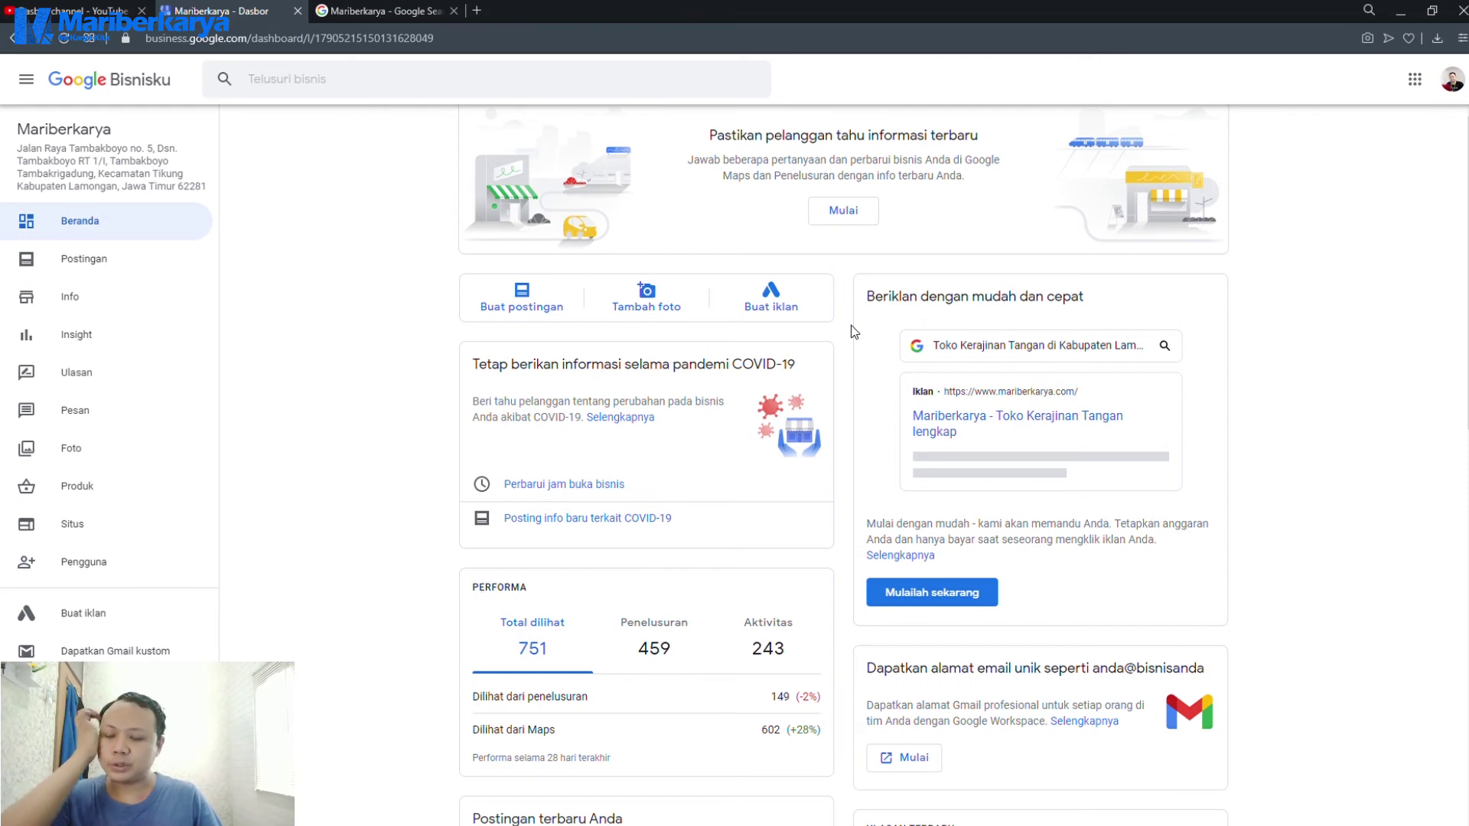
scroll(853, 330, down, 5)
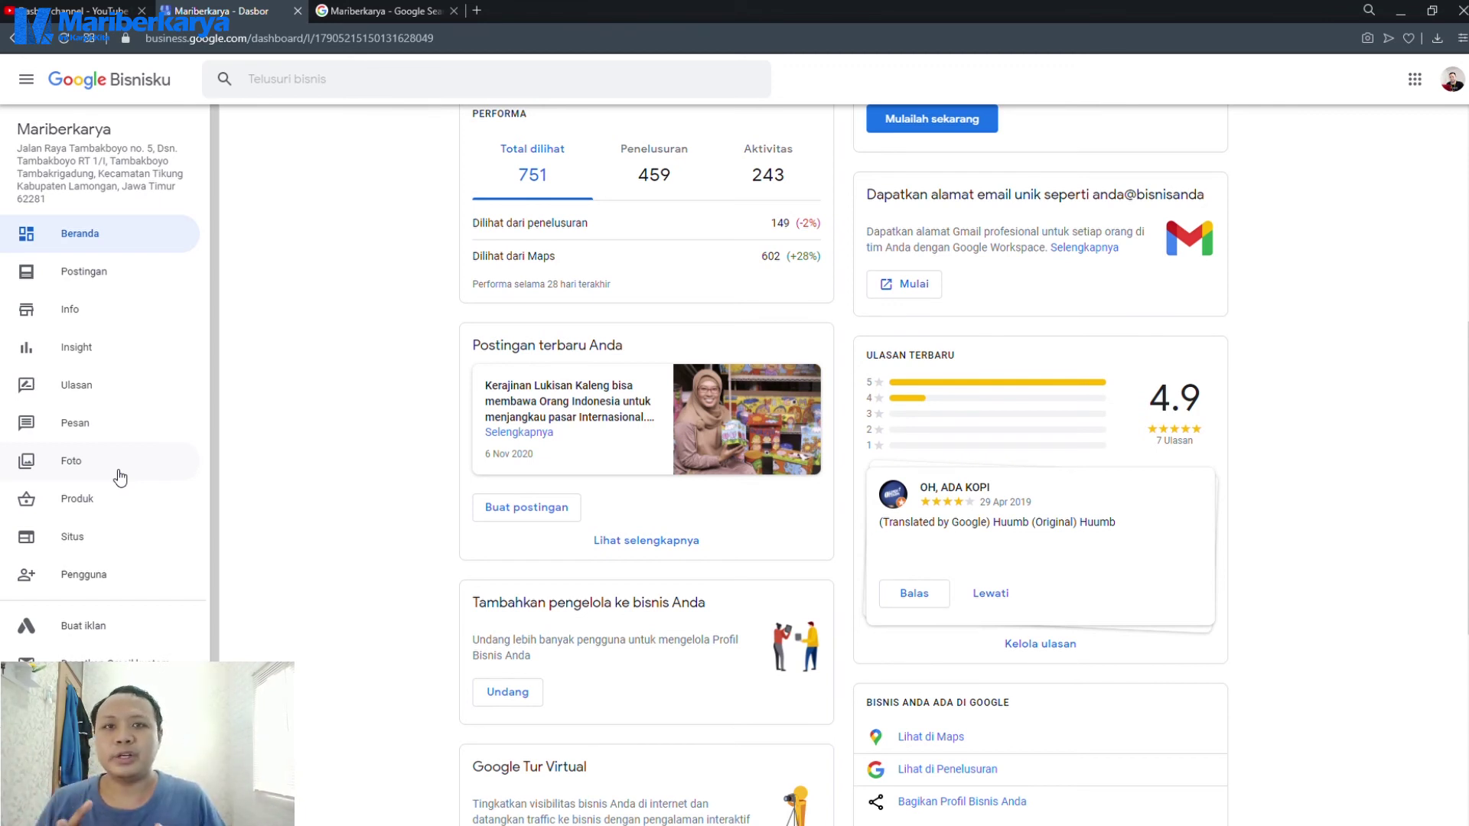
Switch to the Mariberkarya Google search results, open the business photos, and view the red HUSK bag and numbered flower accessories while browsing the gallery.
click(387, 10)
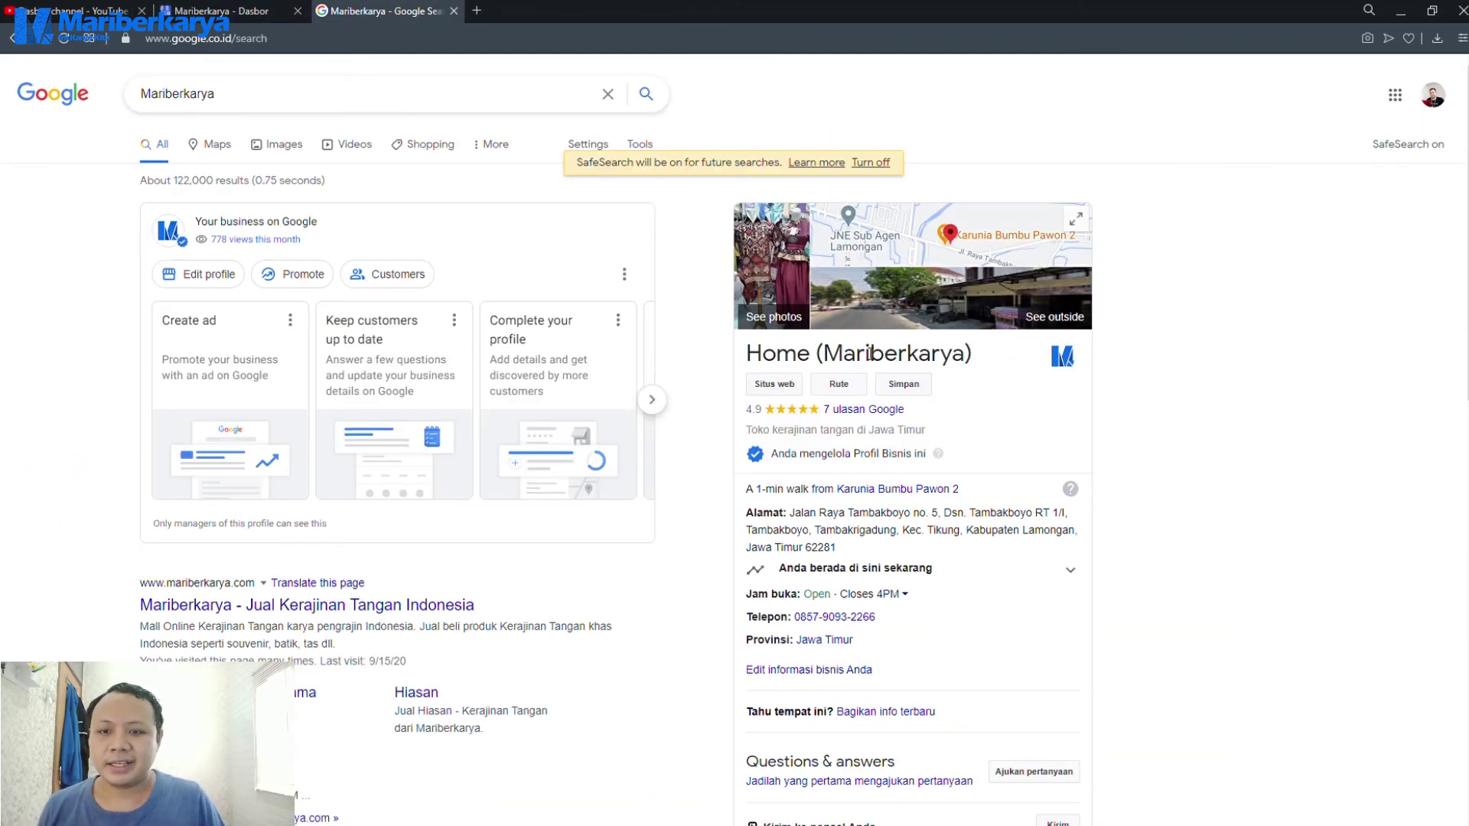
click(791, 277)
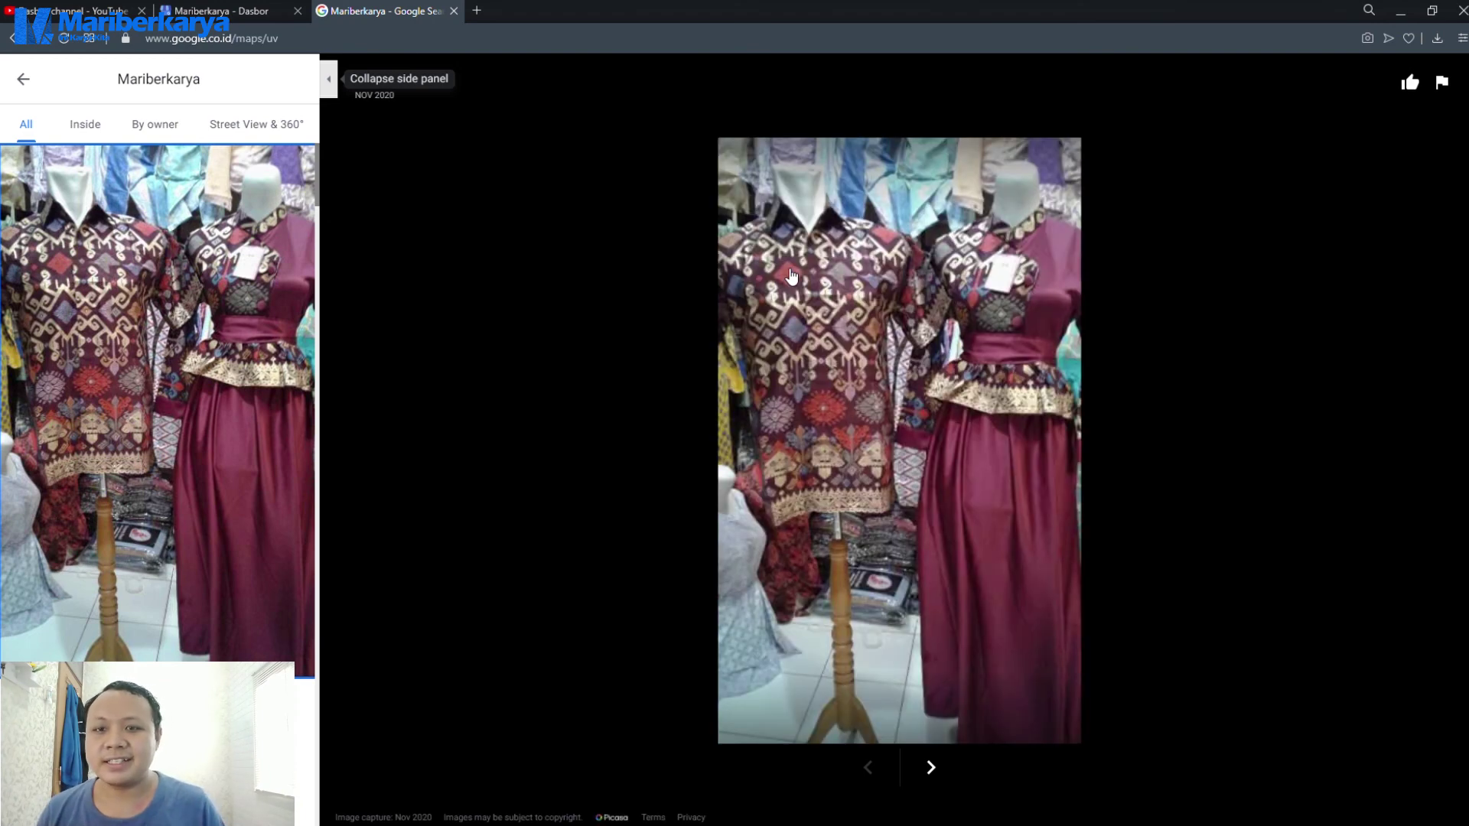
scroll(217, 406, down, 10)
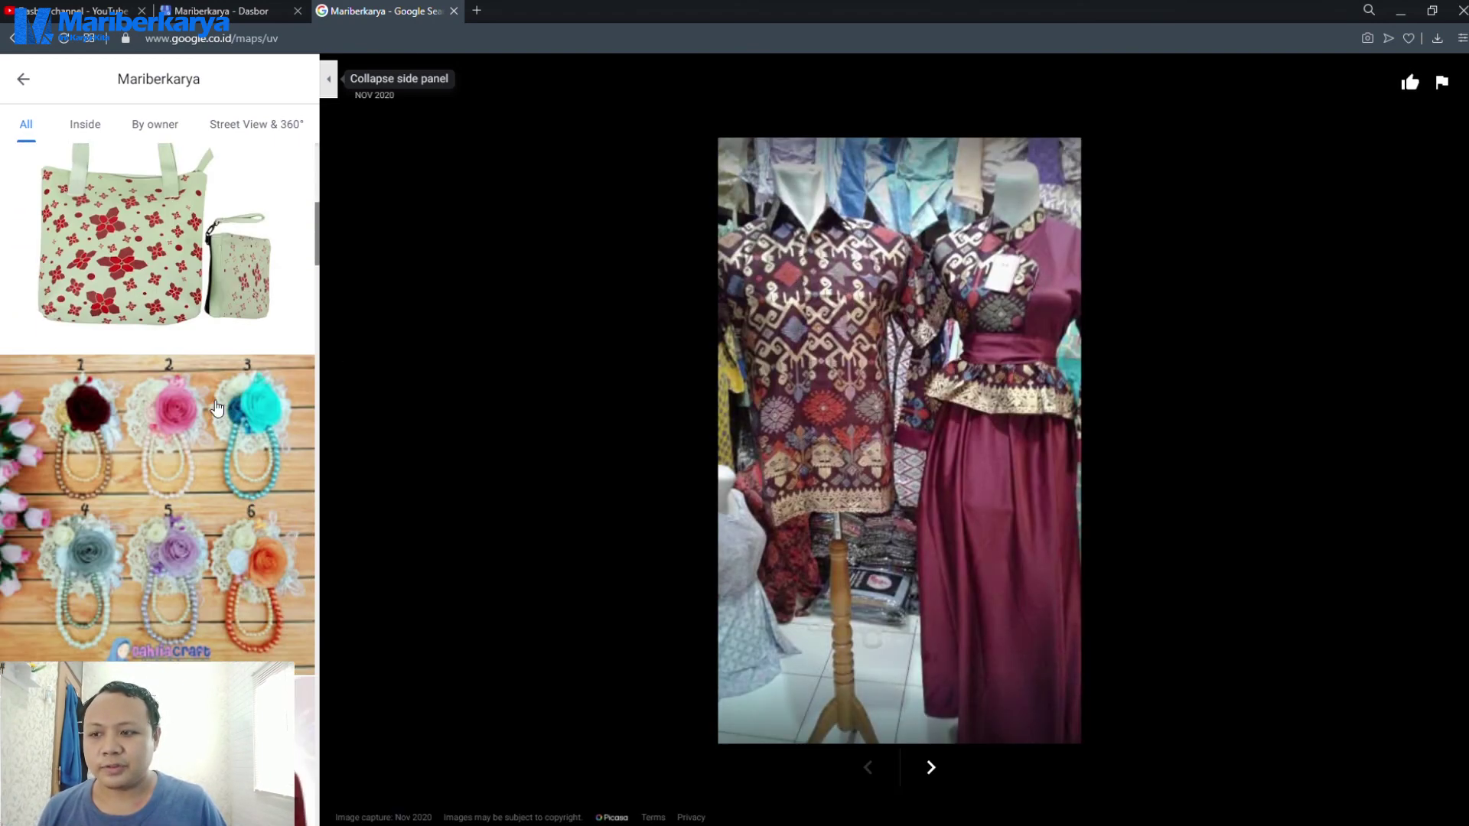
scroll(217, 406, down, 8)
click(213, 403)
scroll(213, 403, down, 3)
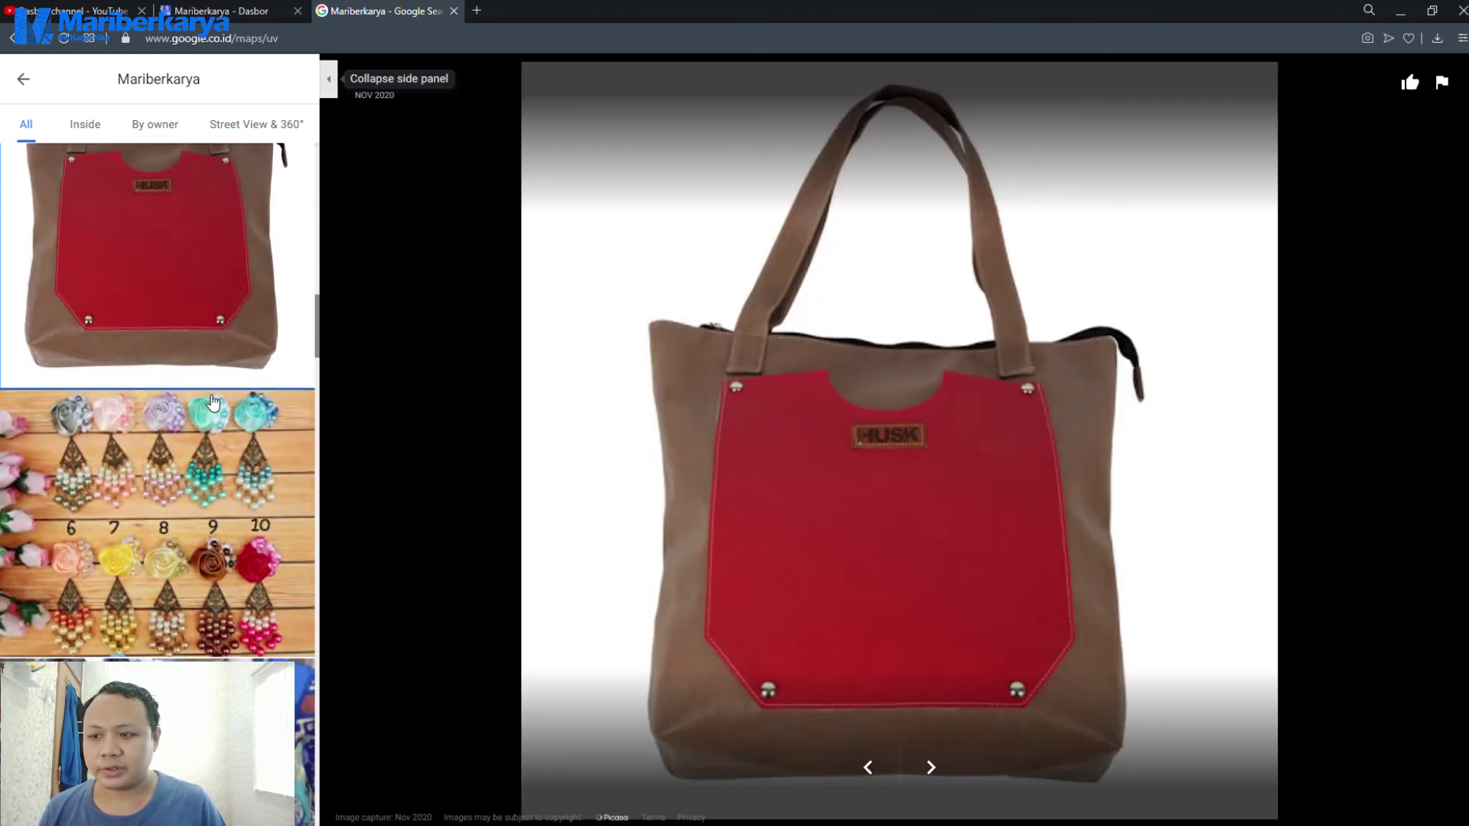
click(208, 459)
scroll(222, 455, down, 6)
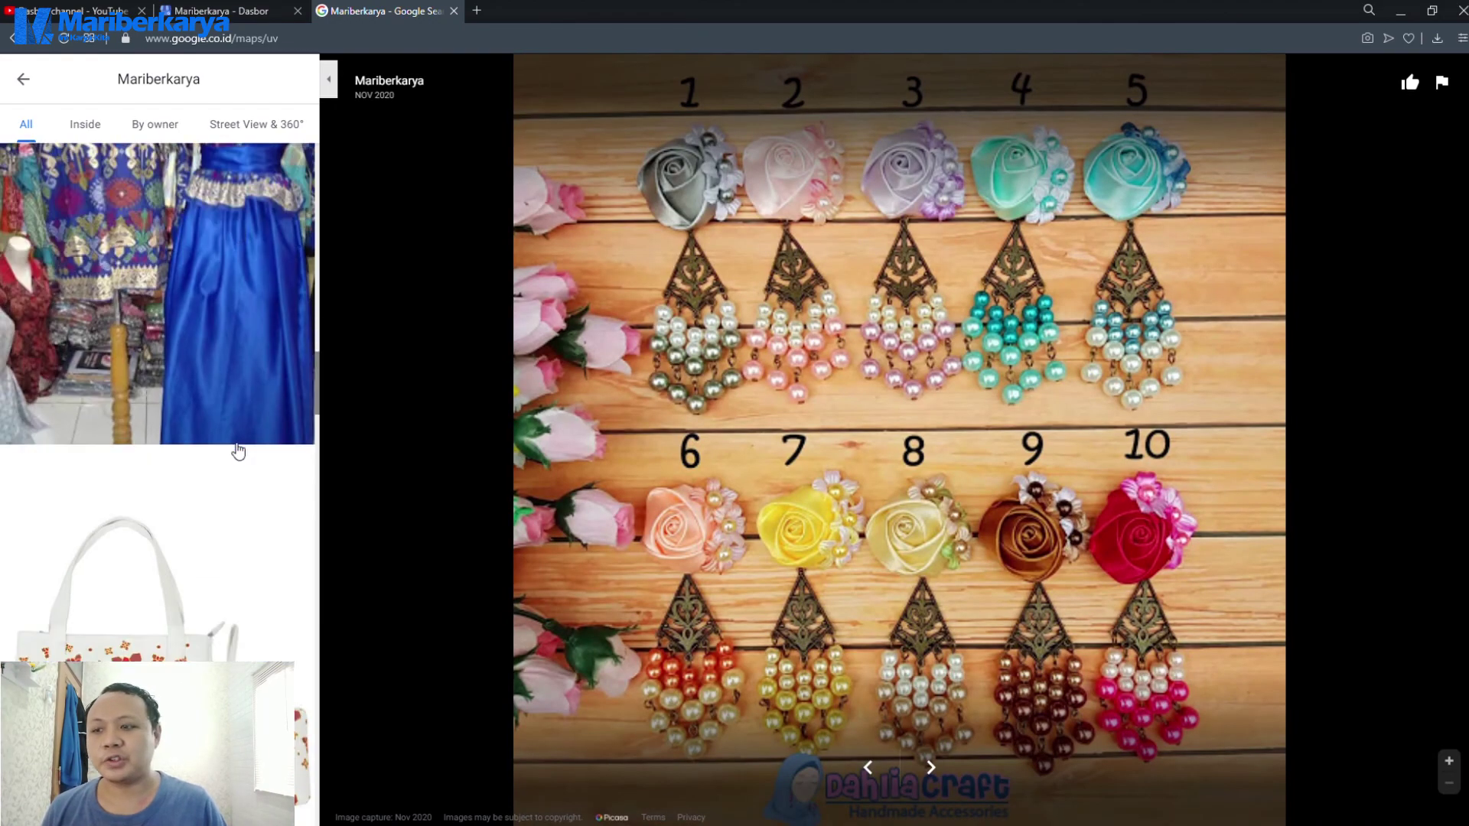
scroll(239, 451, down, 10)
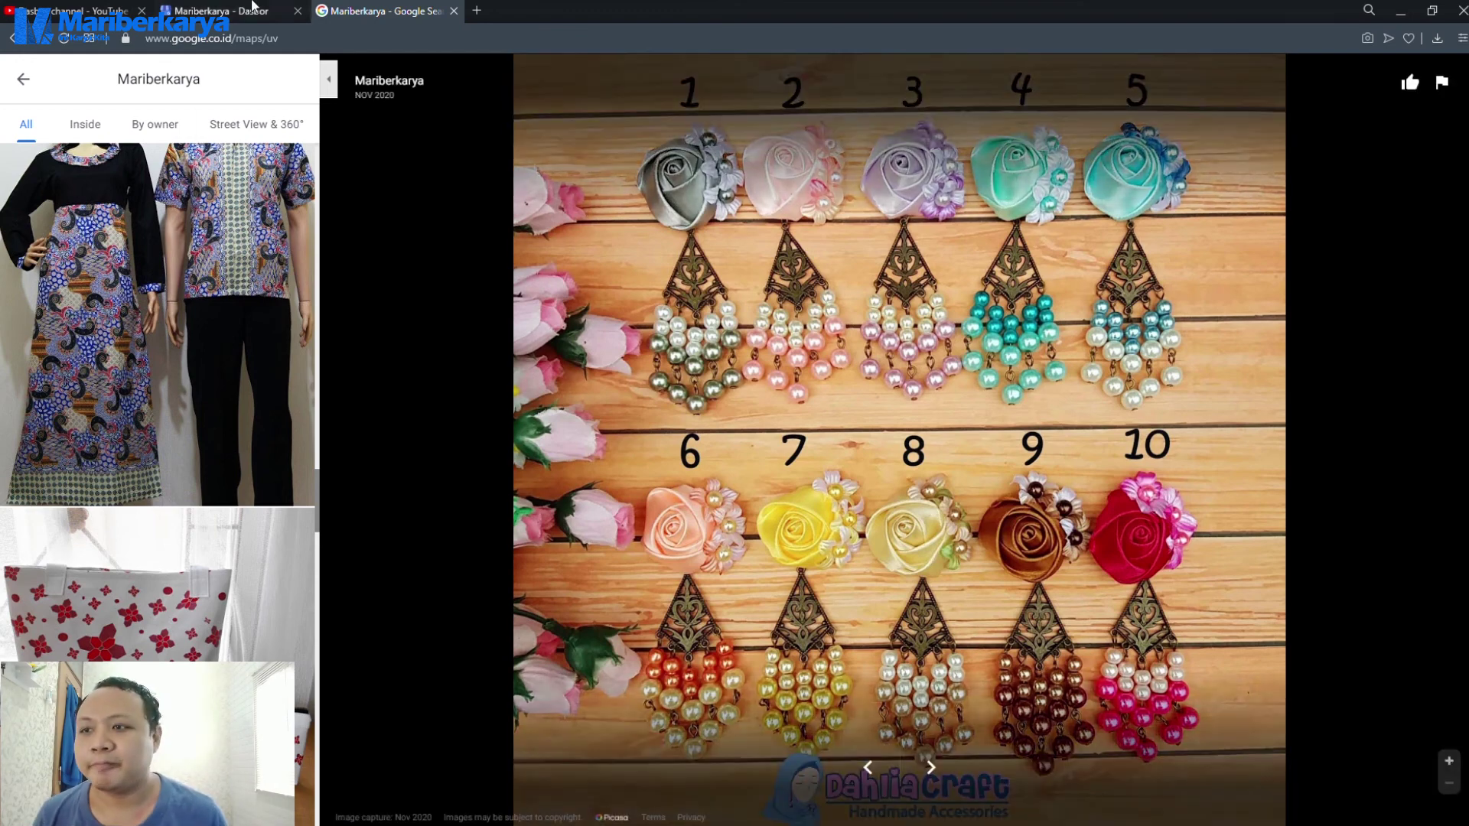
Switch back to the Google Bisnisku dashboard and review the recent reviews, Google listing links and advertising cards.
click(222, 11)
scroll(1109, 490, down, 3)
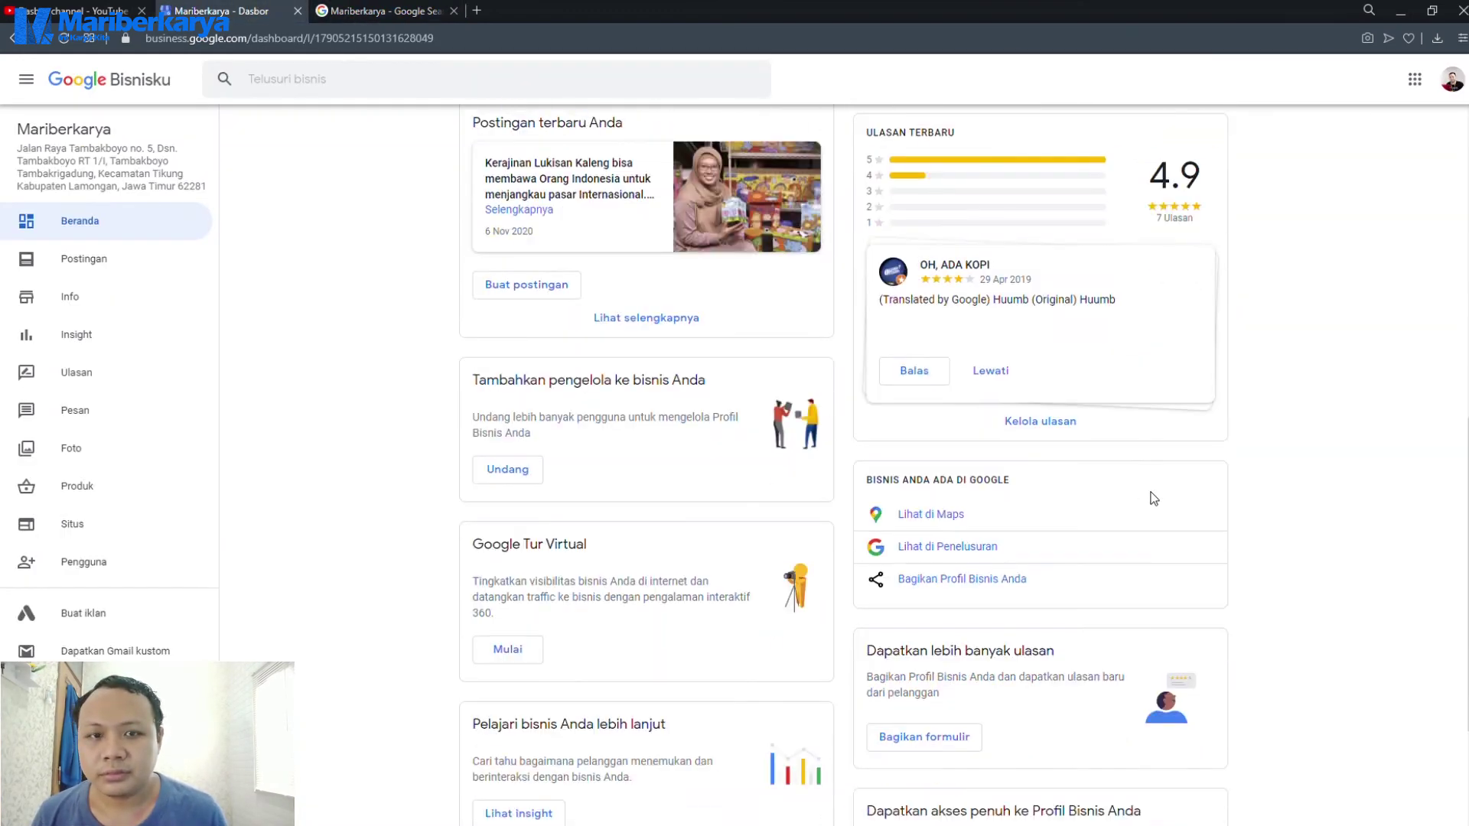
scroll(1147, 497, up, 8)
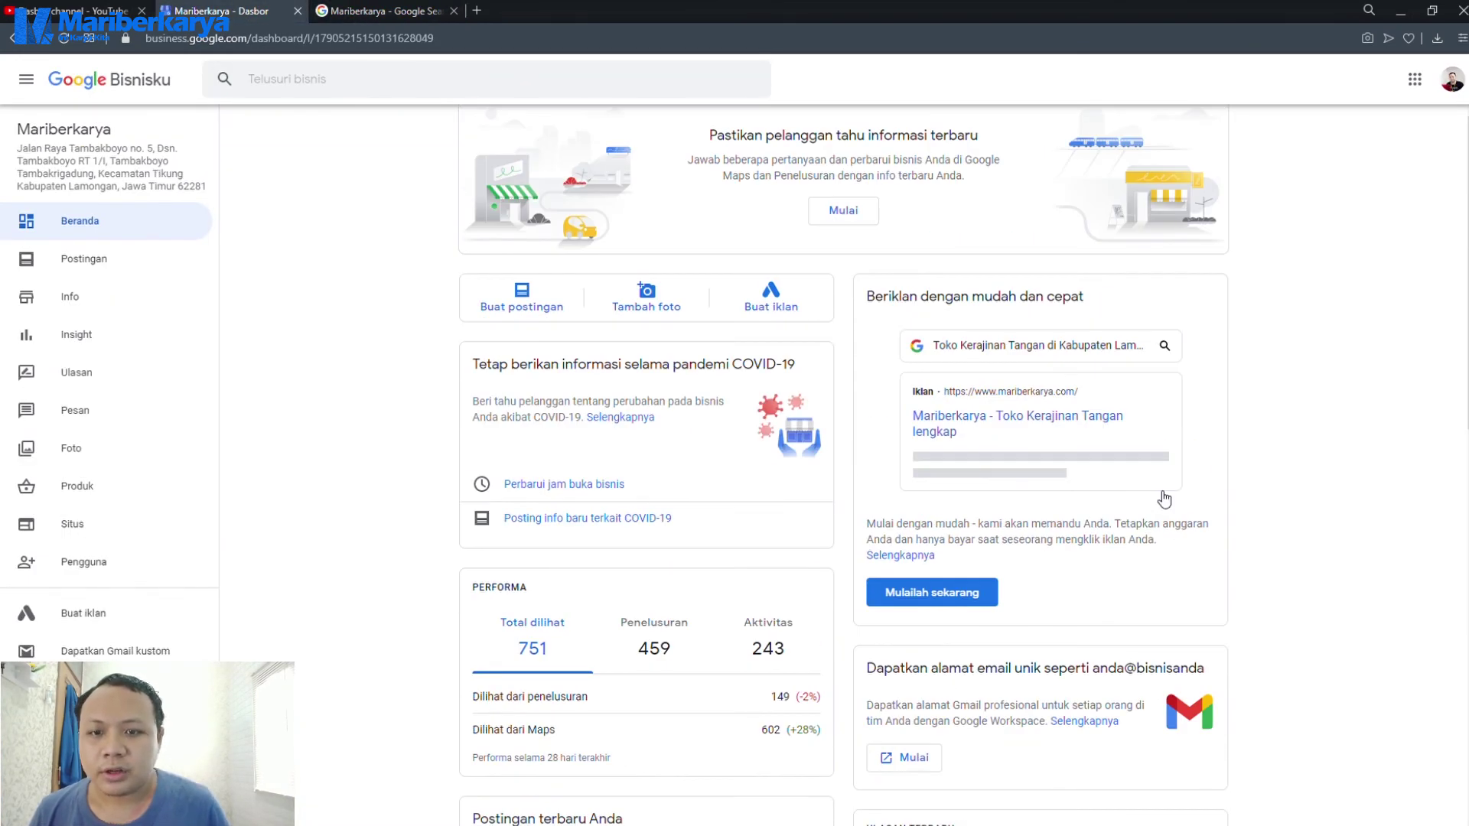